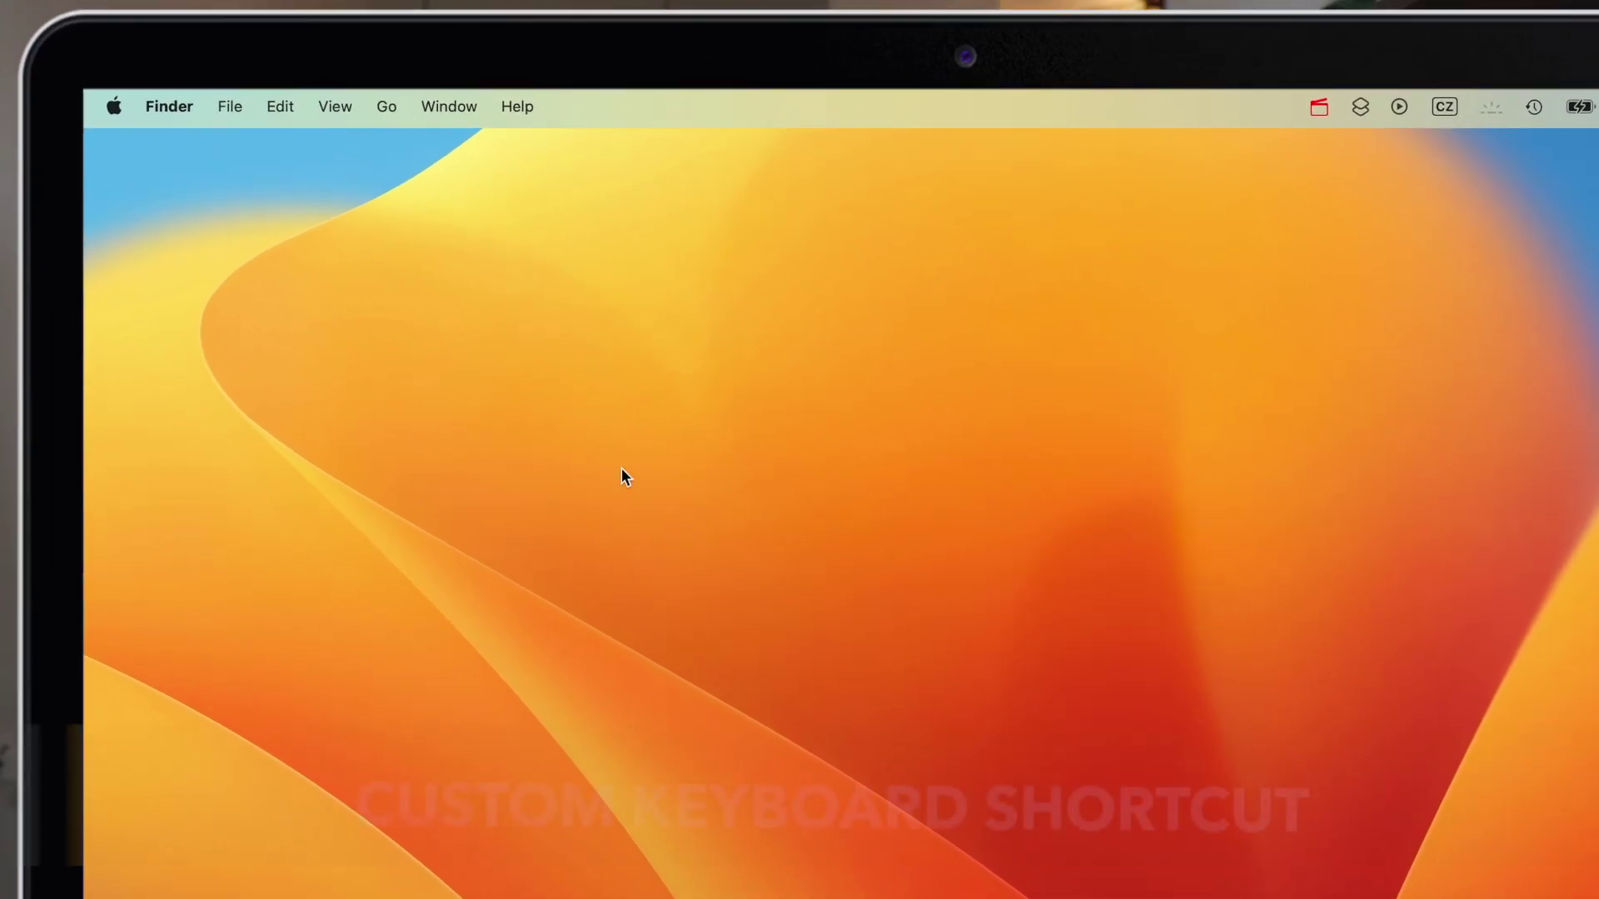
Check Finder's File menu, then open the App Shortcuts list under Keyboard Shortcuts.
{"action": "left_click", "coordinate": [230, 107]}
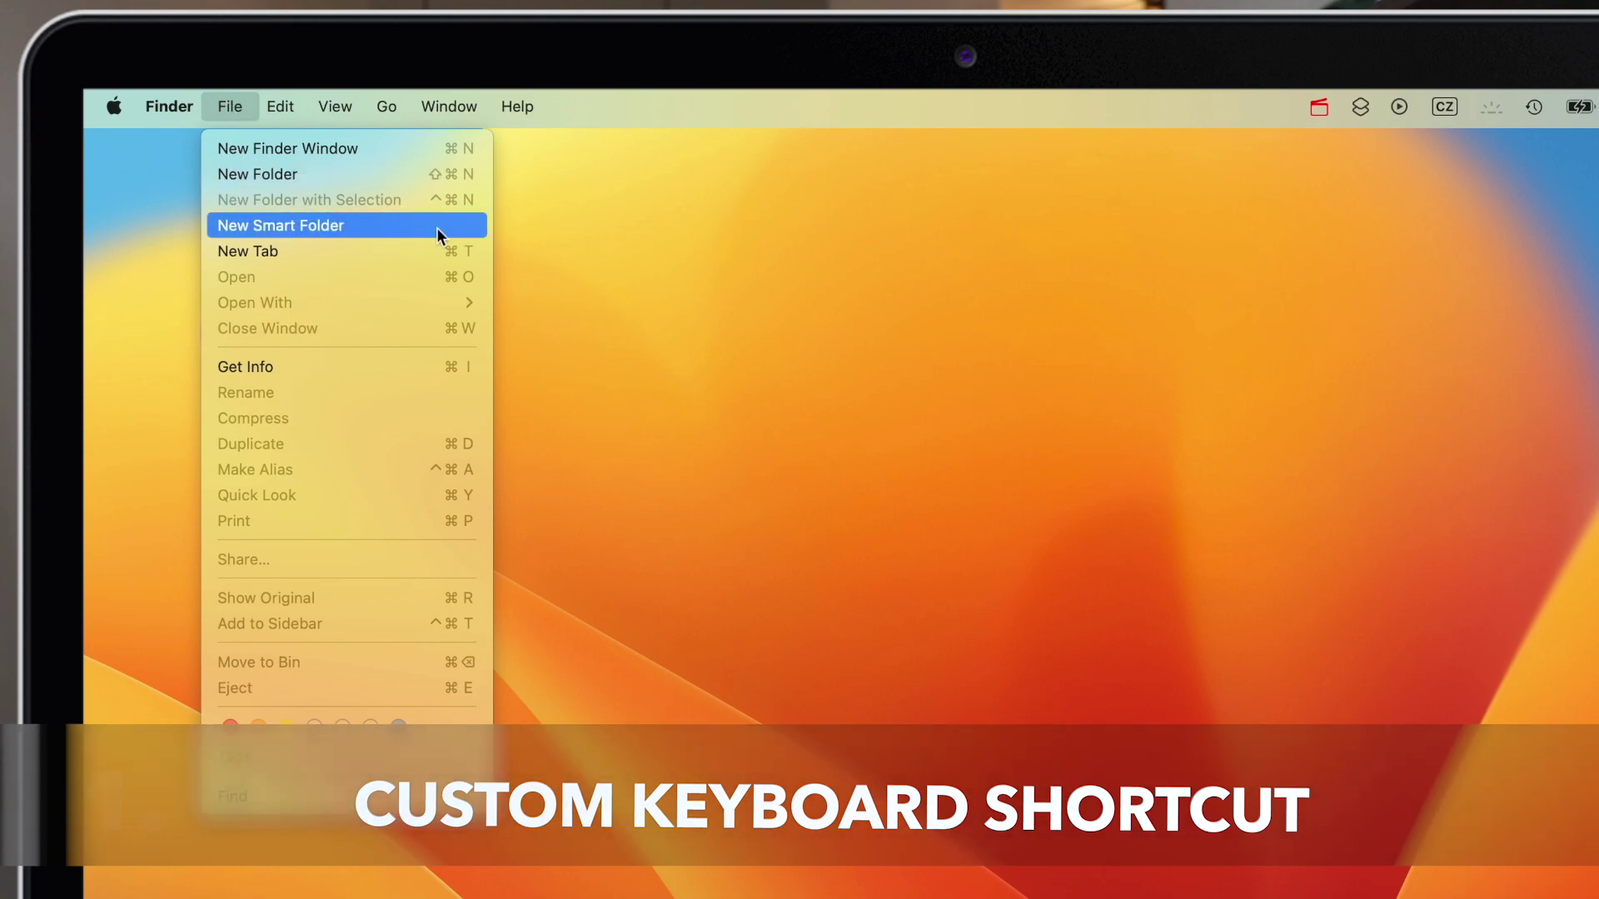
{"action": "left_click", "coordinate": [668, 381]}
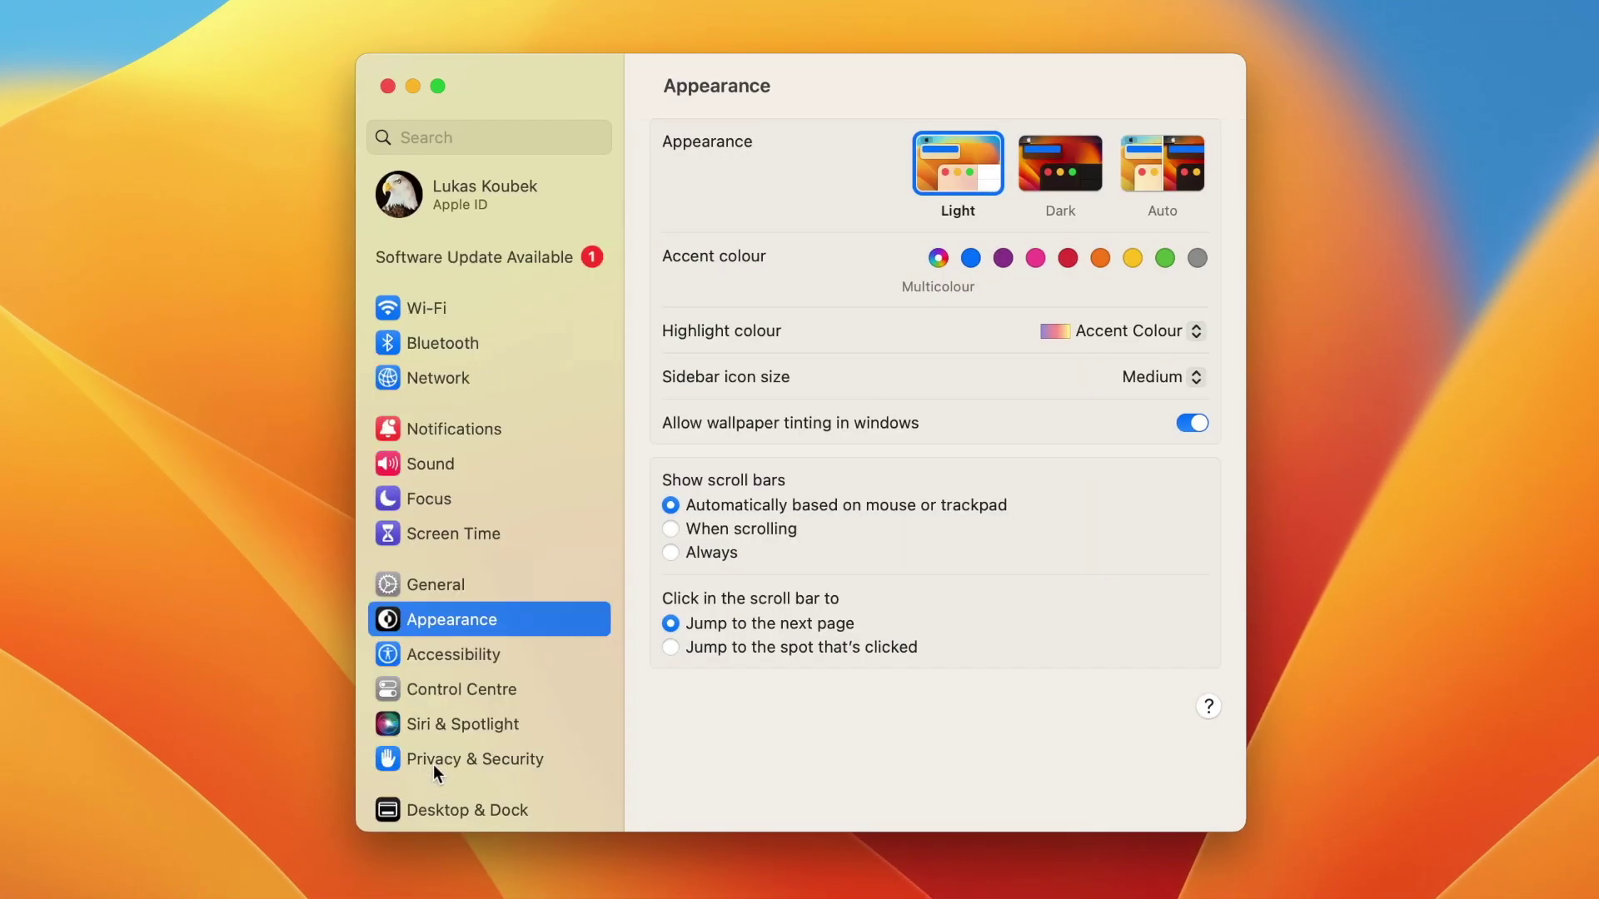
{"action": "scroll", "coordinate": [433, 764], "scroll_direction": "down", "scroll_amount": 10}
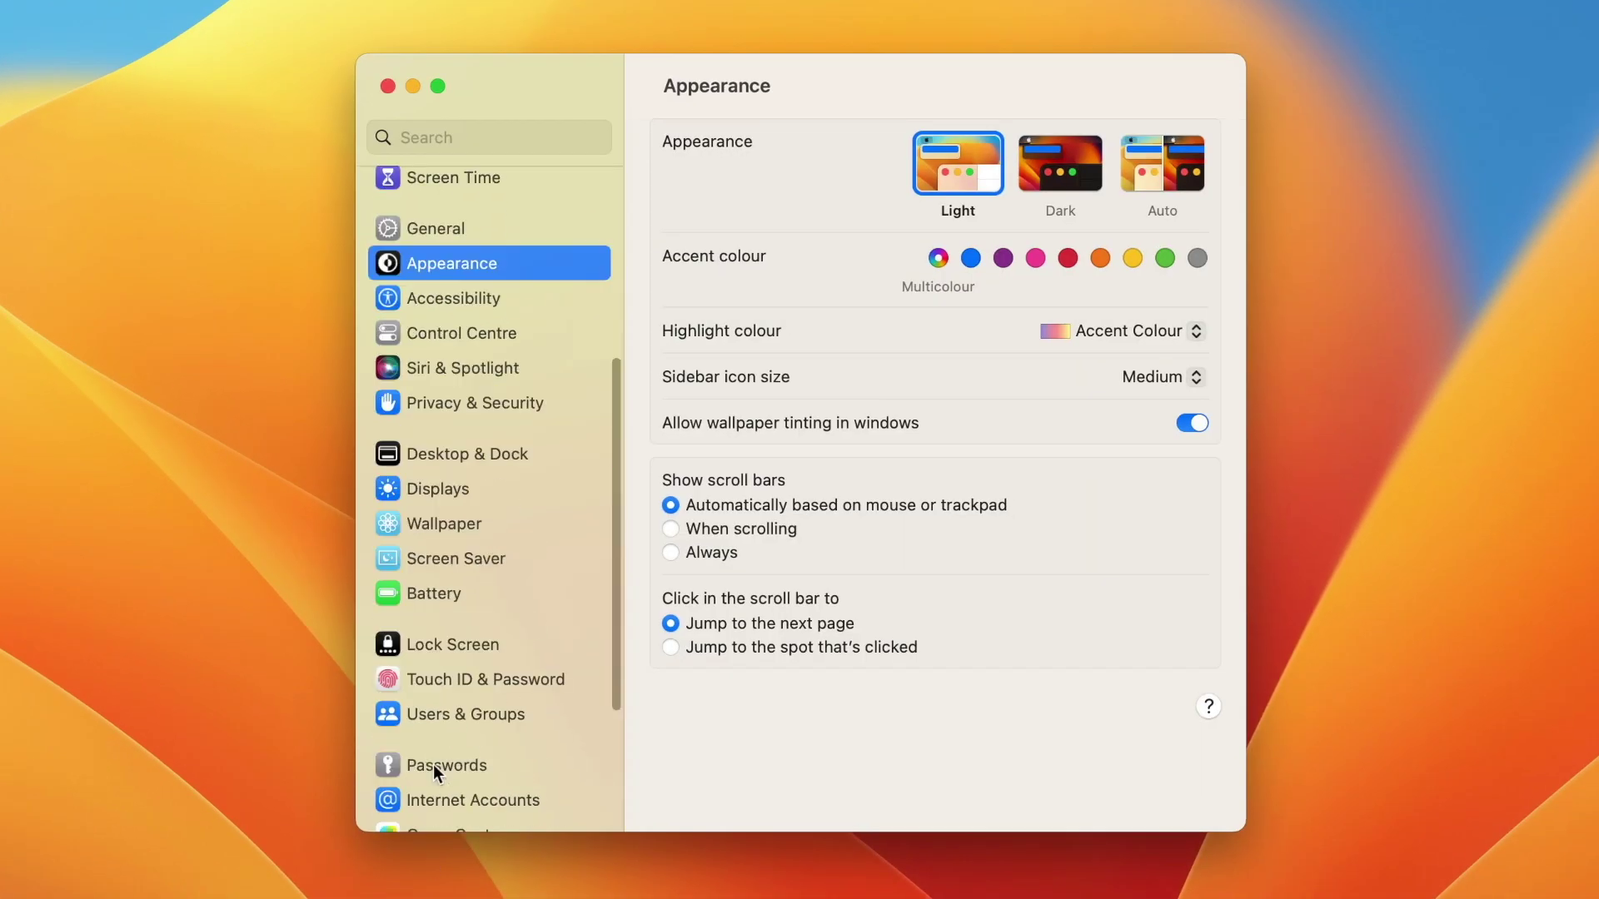
{"action": "left_click", "coordinate": [433, 737]}
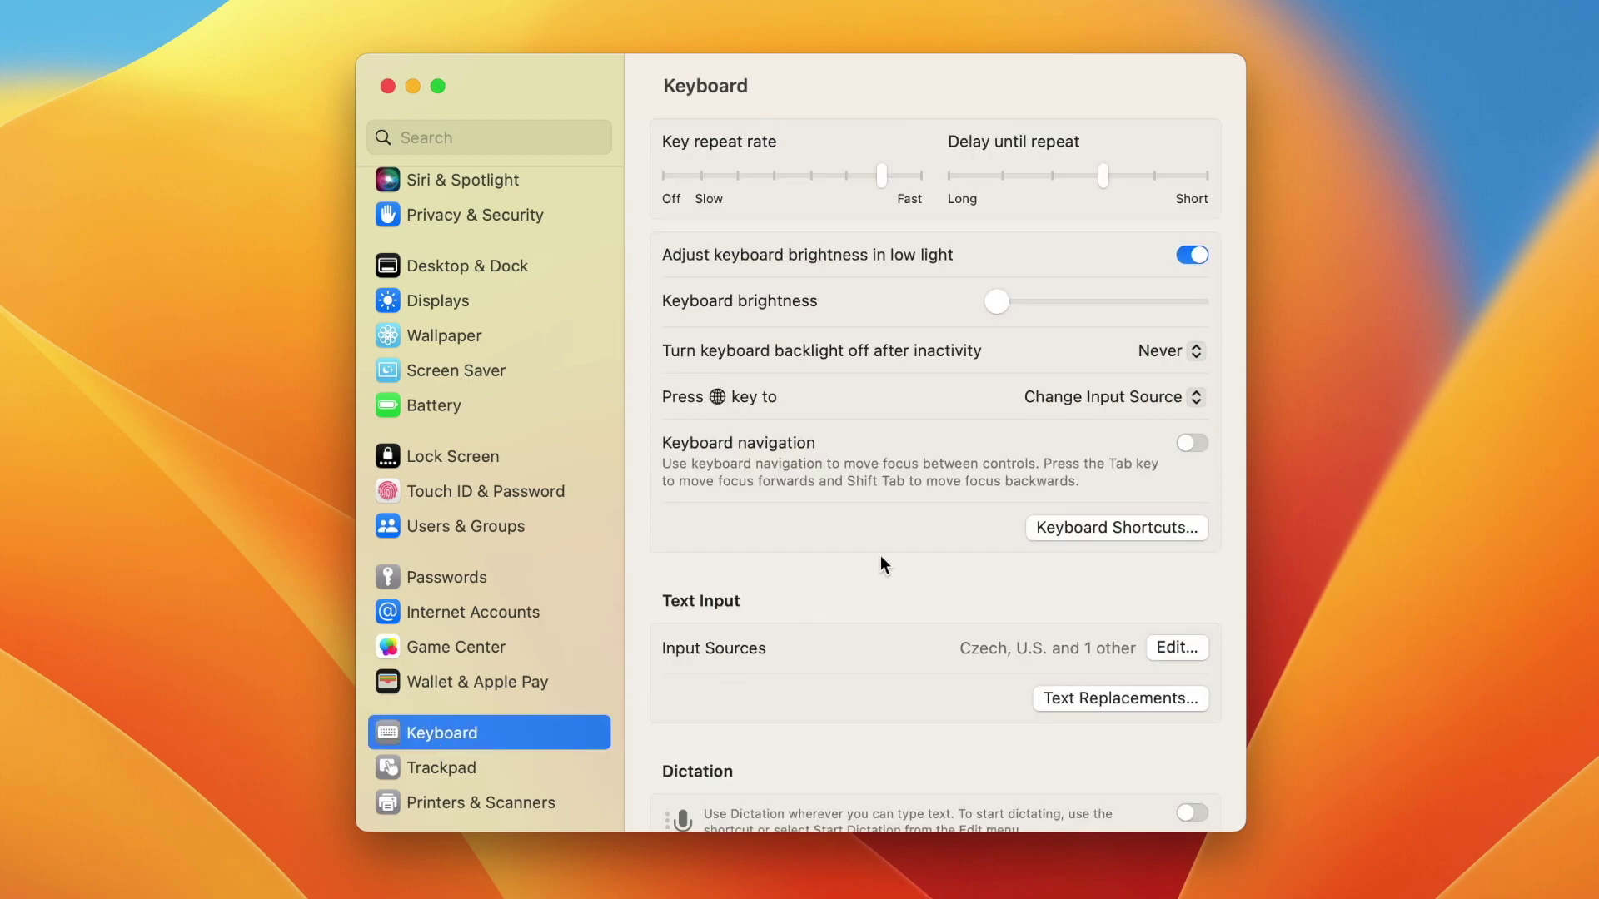
{"action": "left_click", "coordinate": [1063, 527]}
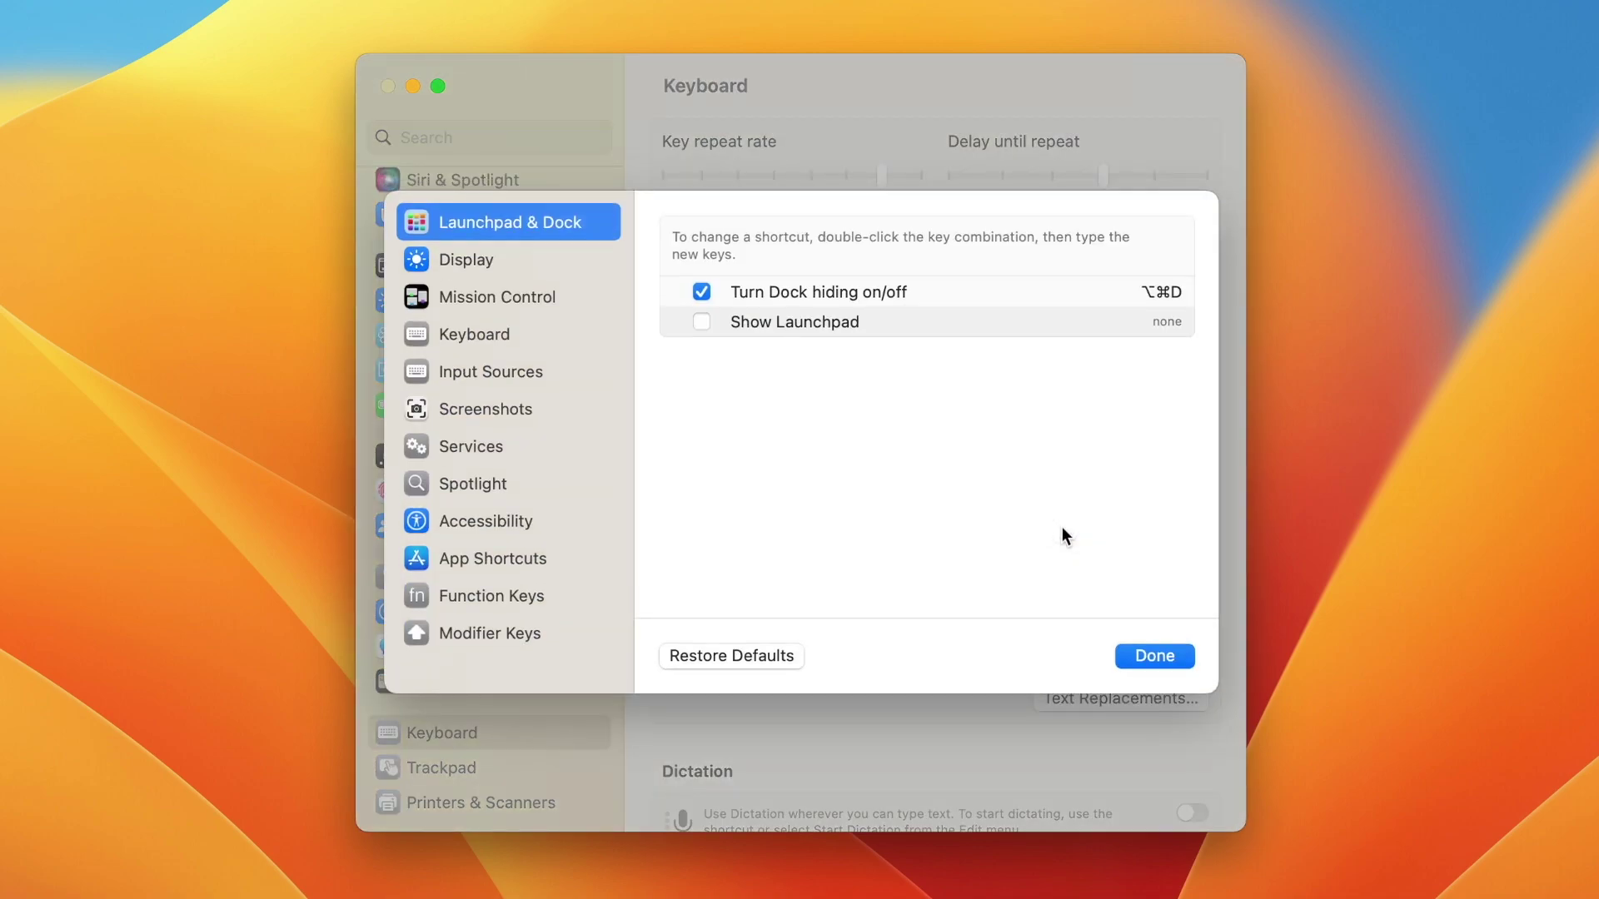
{"action": "left_click", "coordinate": [477, 557]}
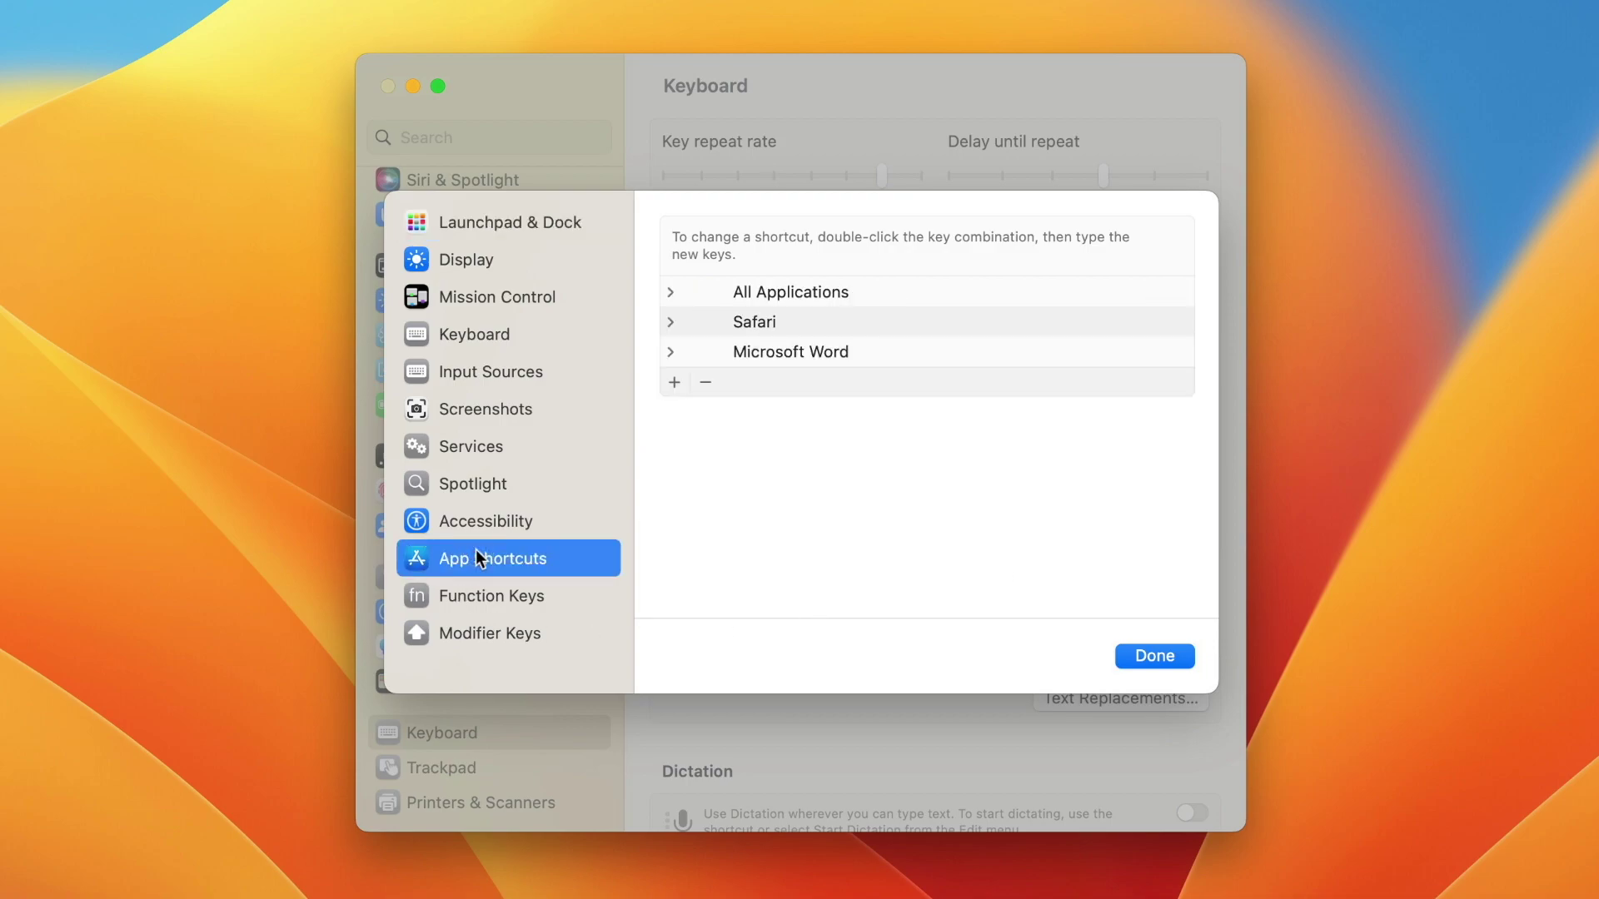
Start a new app shortcut and set its application to Finder.
{"action": "left_click", "coordinate": [673, 382]}
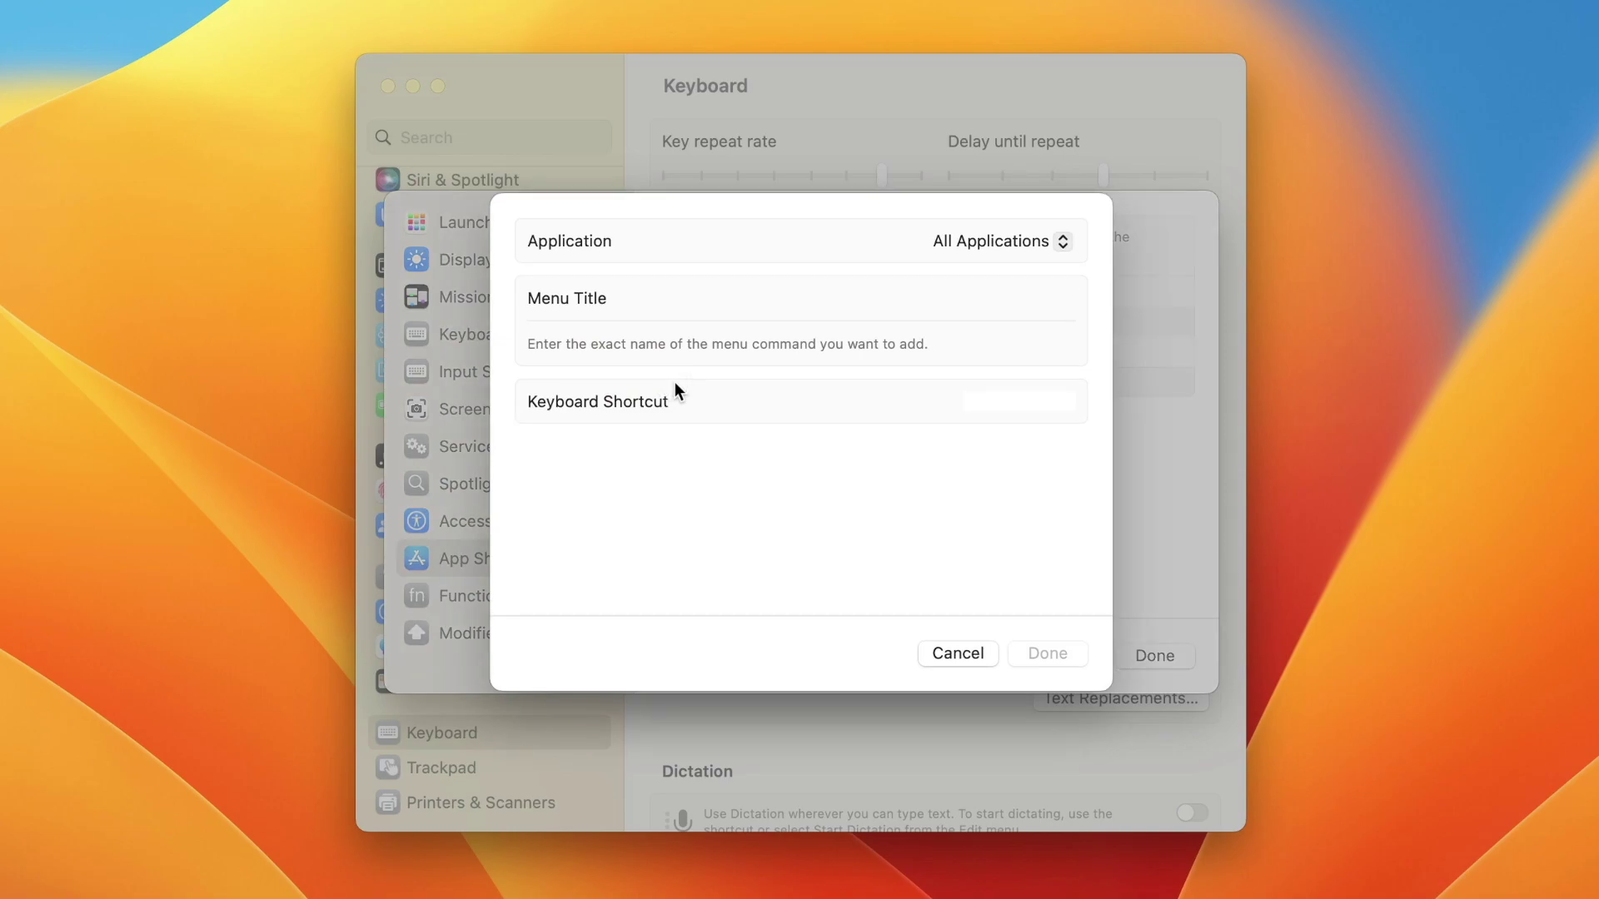
{"action": "left_click", "coordinate": [981, 239]}
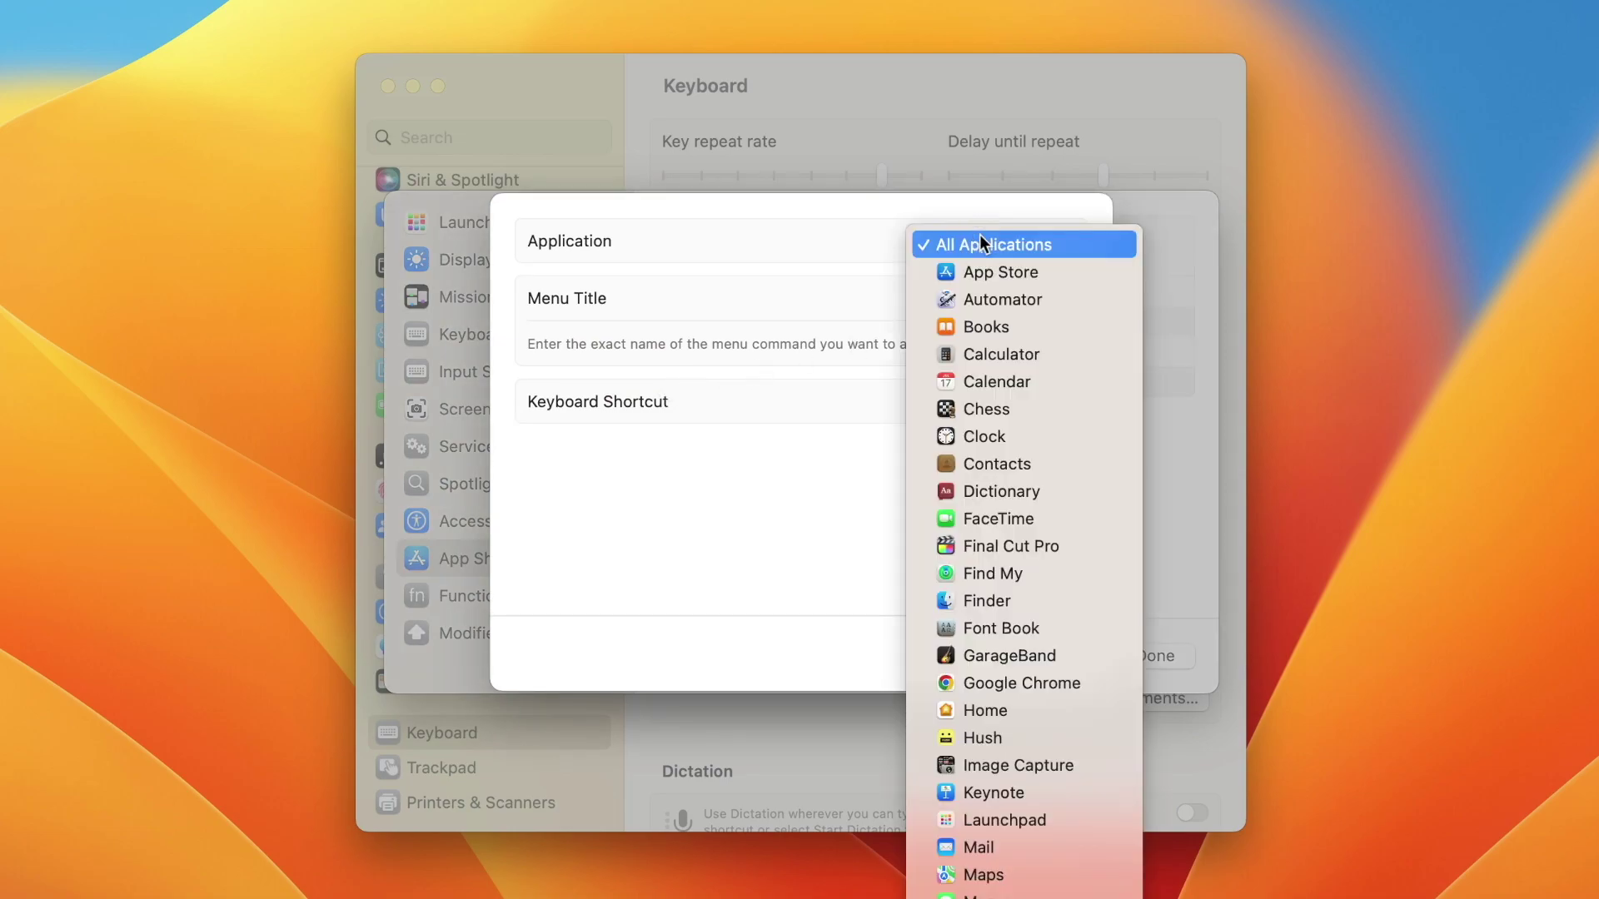
{"action": "left_click", "coordinate": [986, 596]}
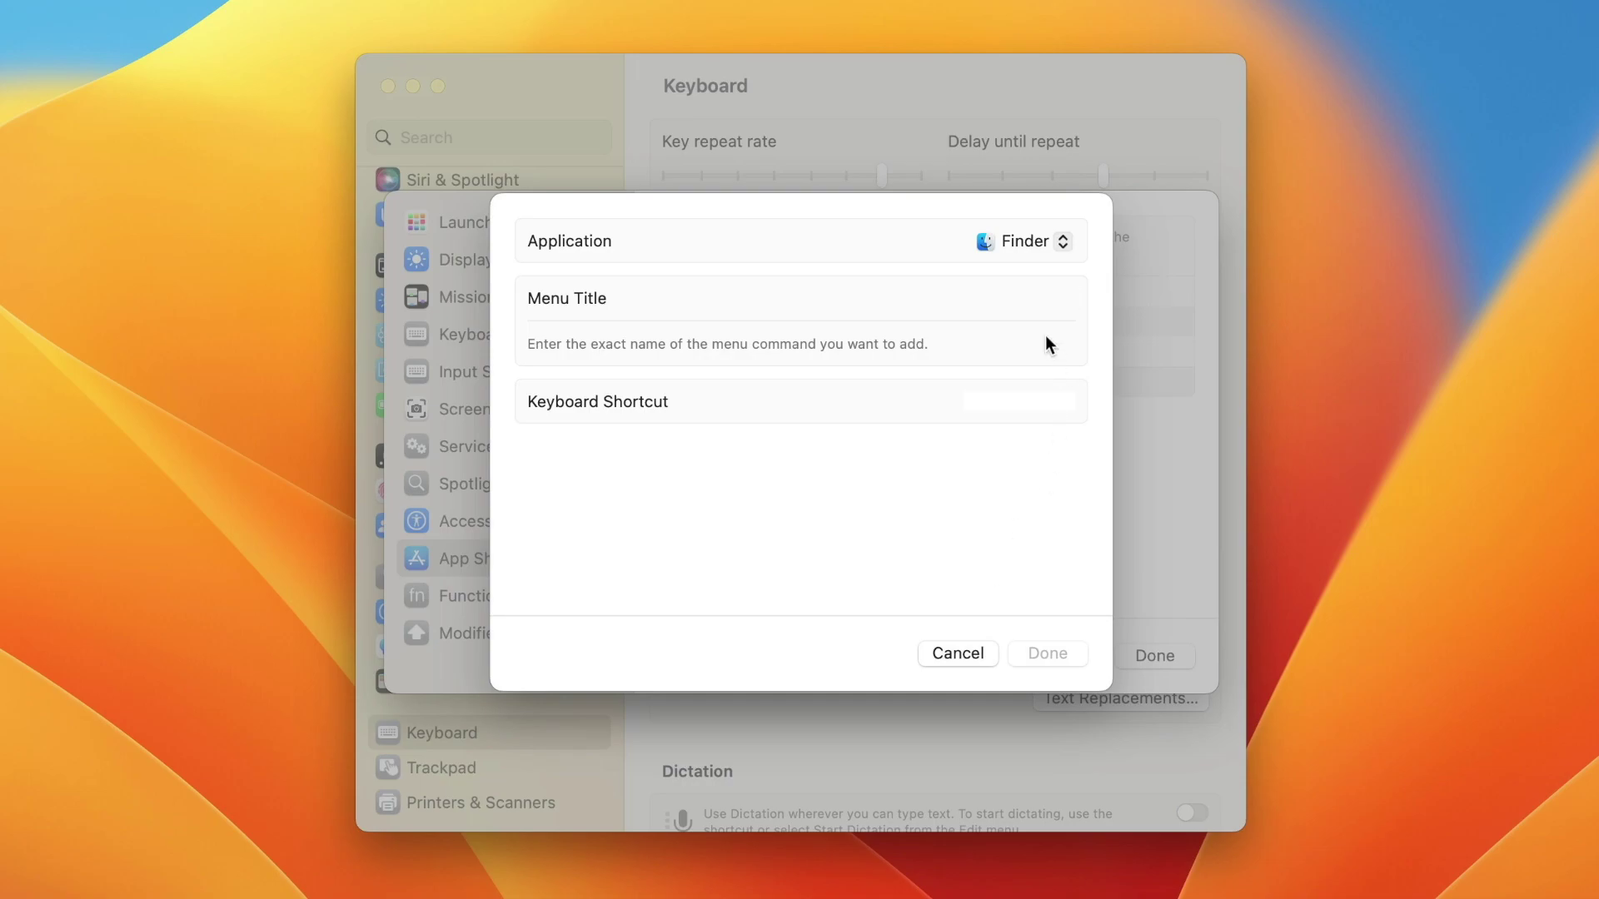
Enter 'New Smart Folder' as the menu title and record the shortcut ⌃⇧⌘S.
{"action": "left_click", "coordinate": [1014, 307]}
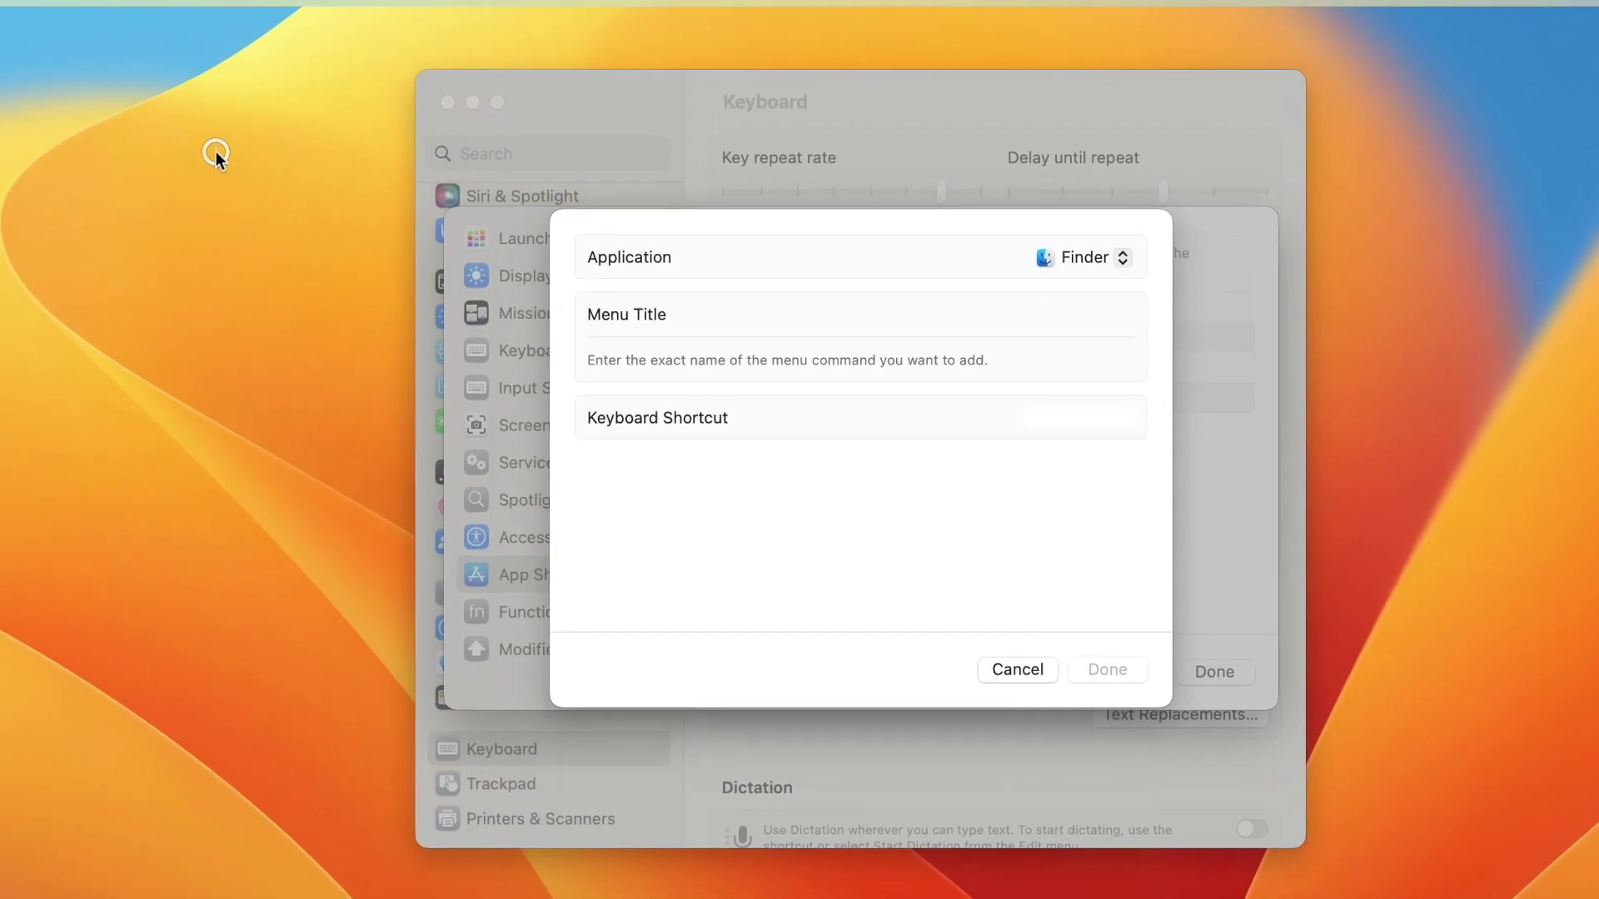
{"action": "left_click", "coordinate": [94, 7]}
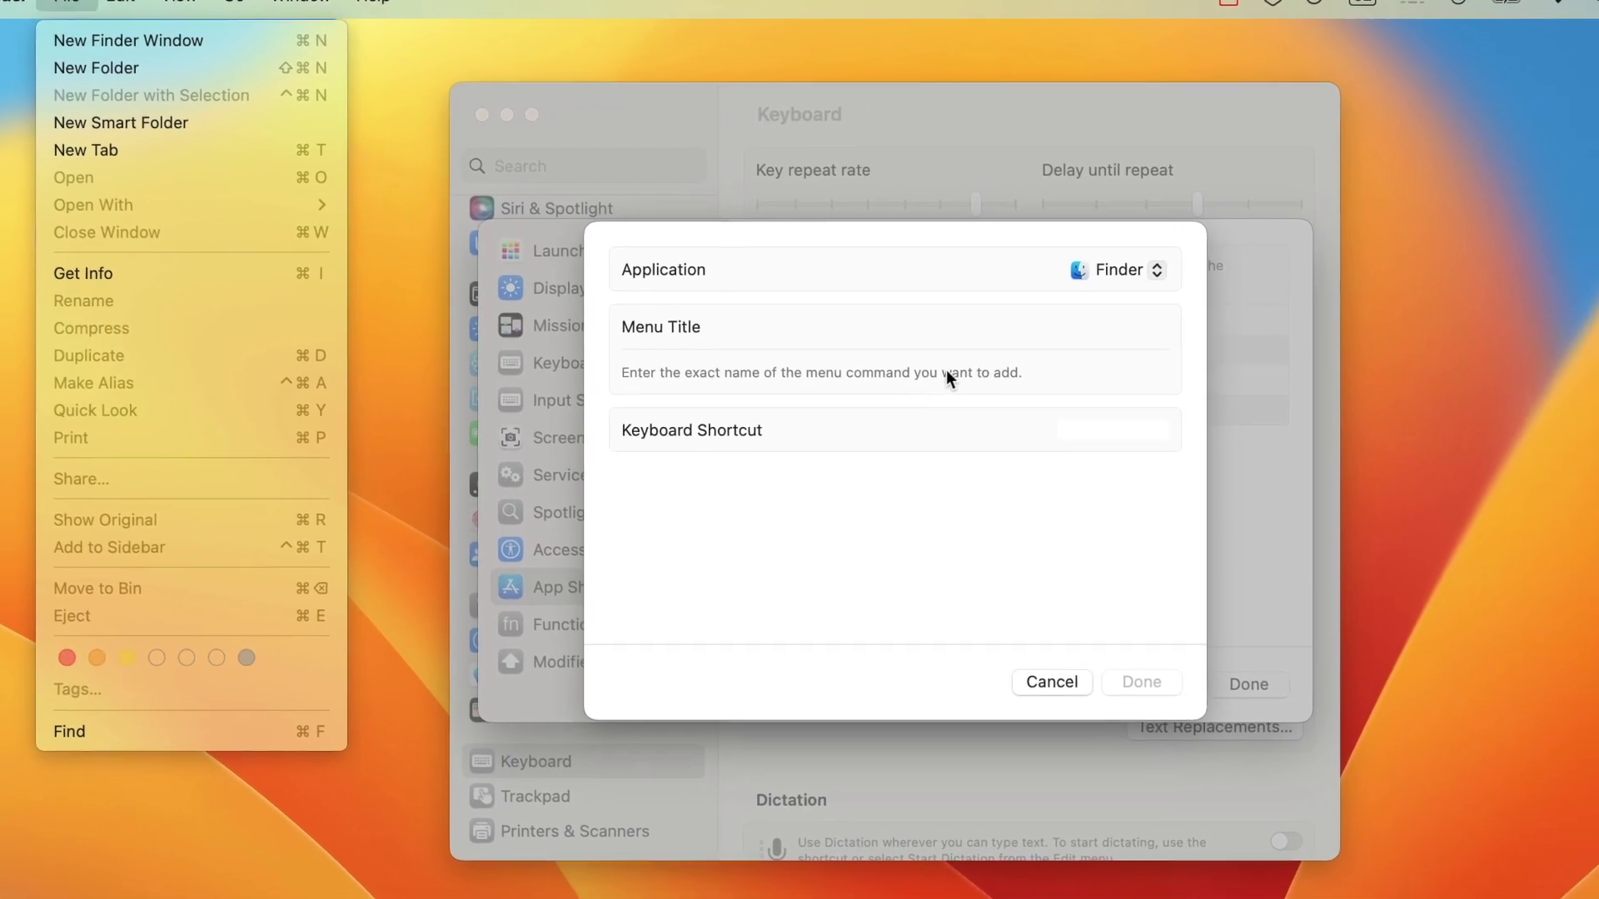
{"action": "left_click", "coordinate": [1132, 365]}
{"action": "type", "text": "New Smart Folder"}
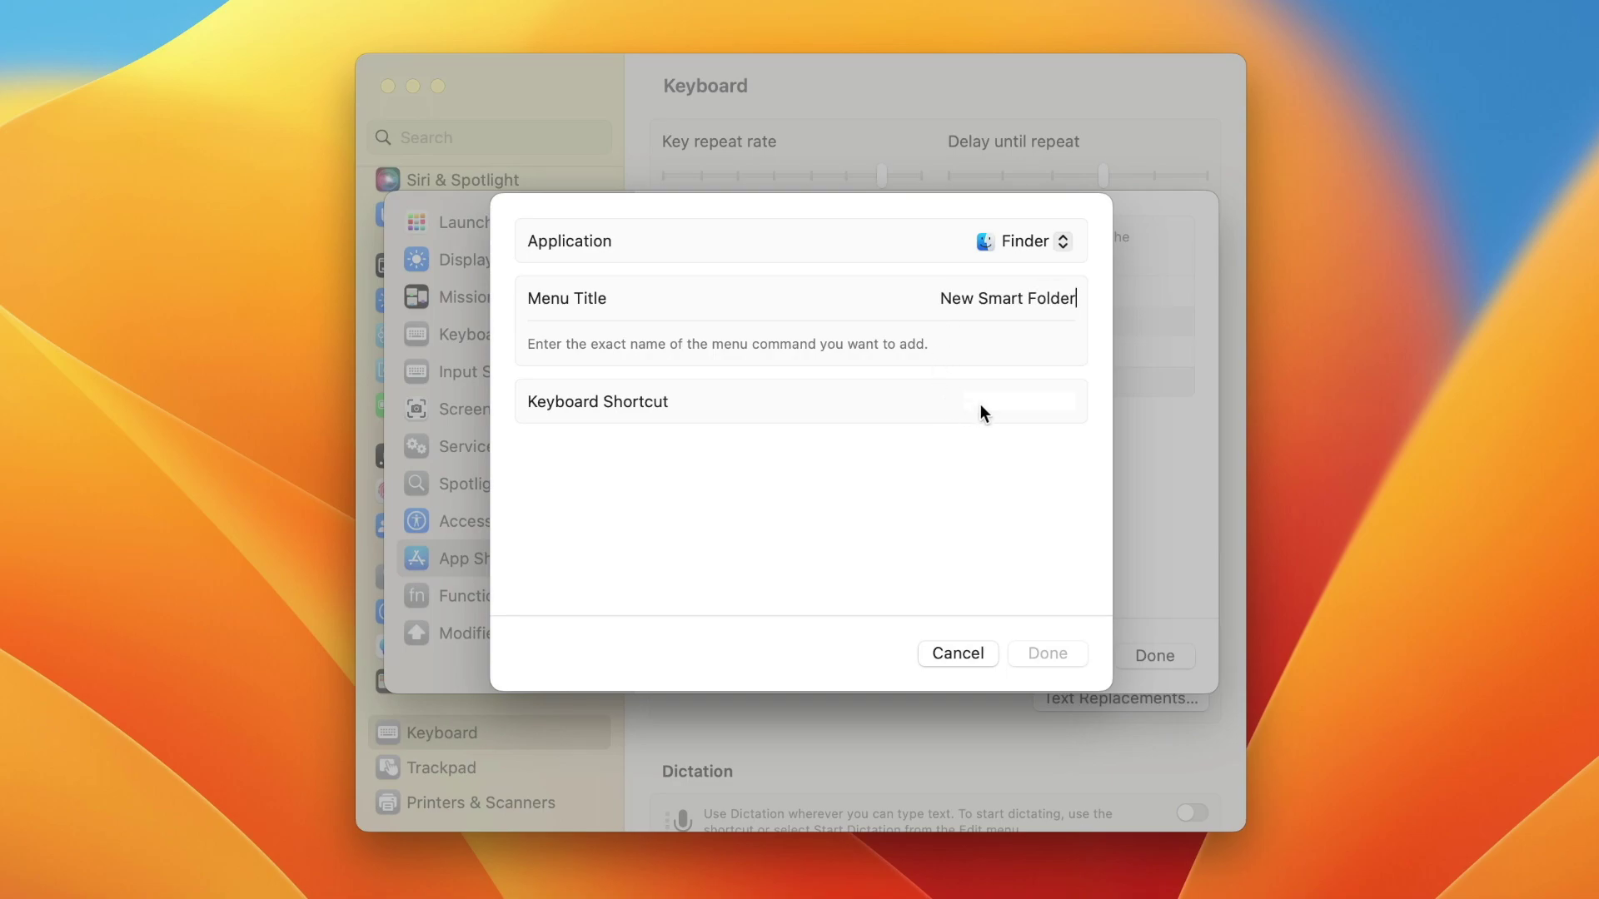
{"action": "left_click", "coordinate": [990, 400]}
{"action": "key", "text": "ctrl+shift+super+s"}
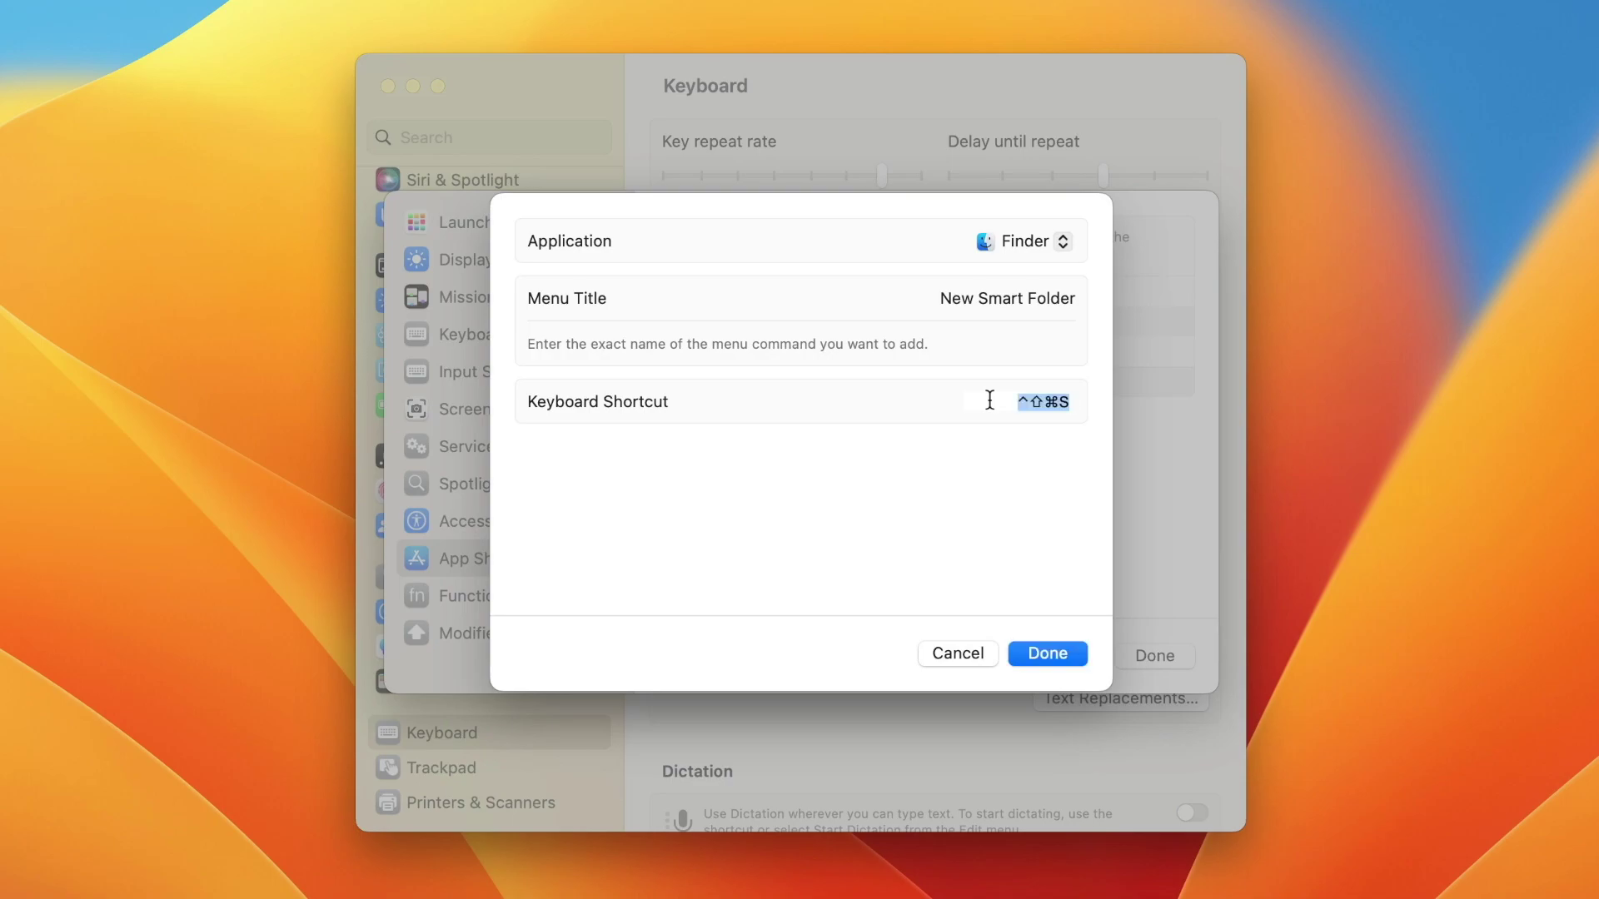
Save the Finder shortcut and confirm that New Smart Folder shows ⌃⇧⌘S in Finder's File menu.
{"action": "left_click", "coordinate": [1048, 654]}
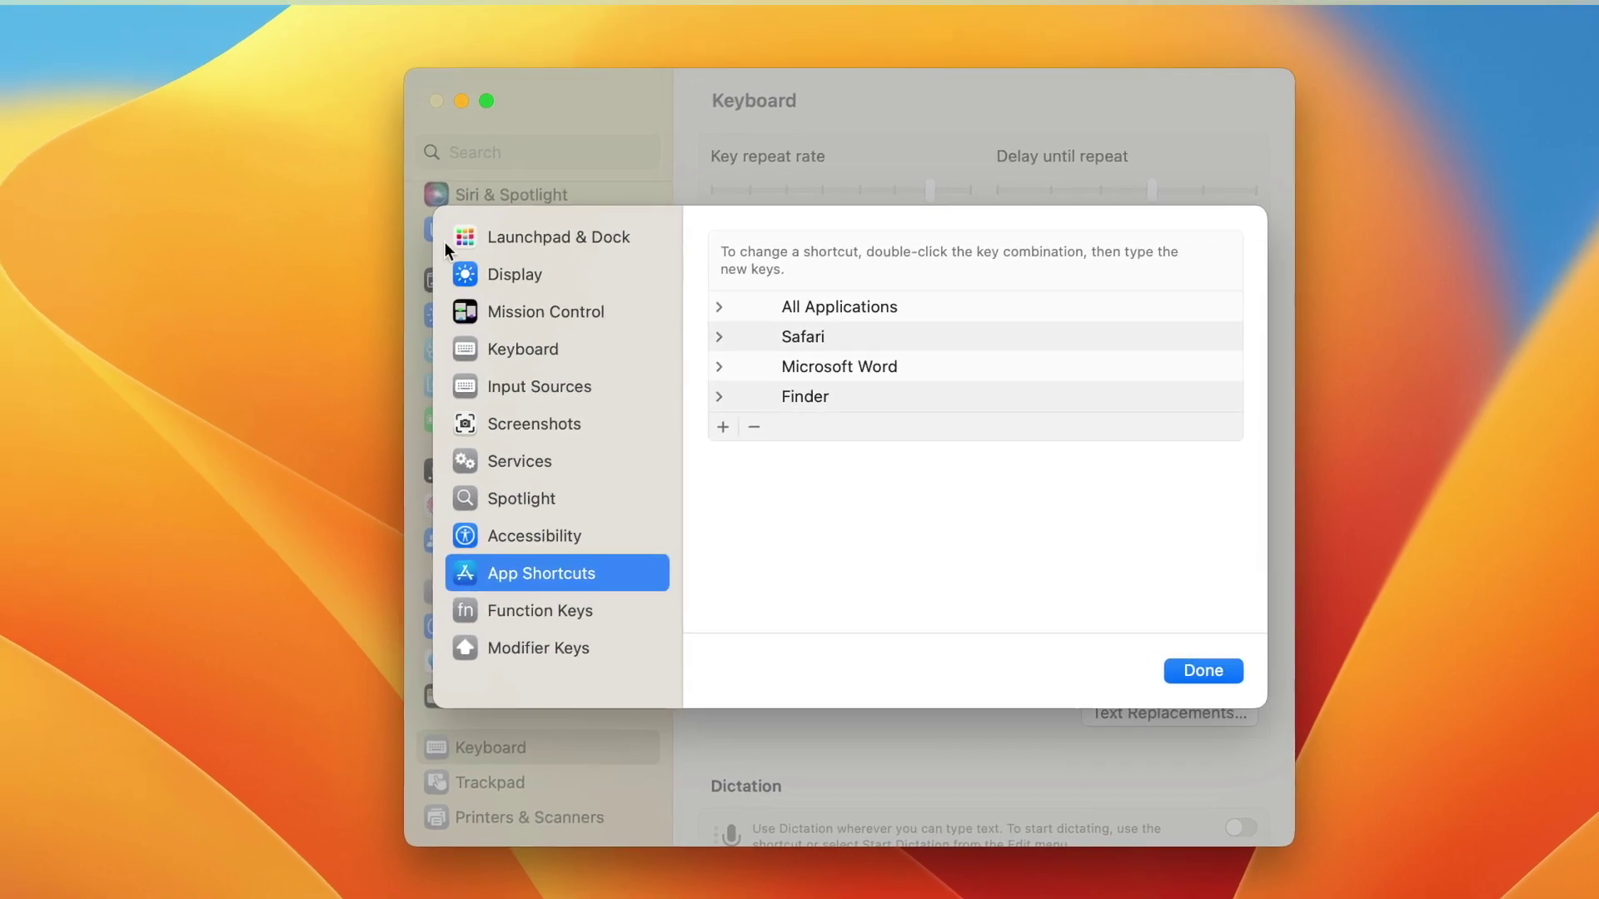
{"action": "left_click", "coordinate": [174, 149]}
{"action": "left_click", "coordinate": [163, 26]}
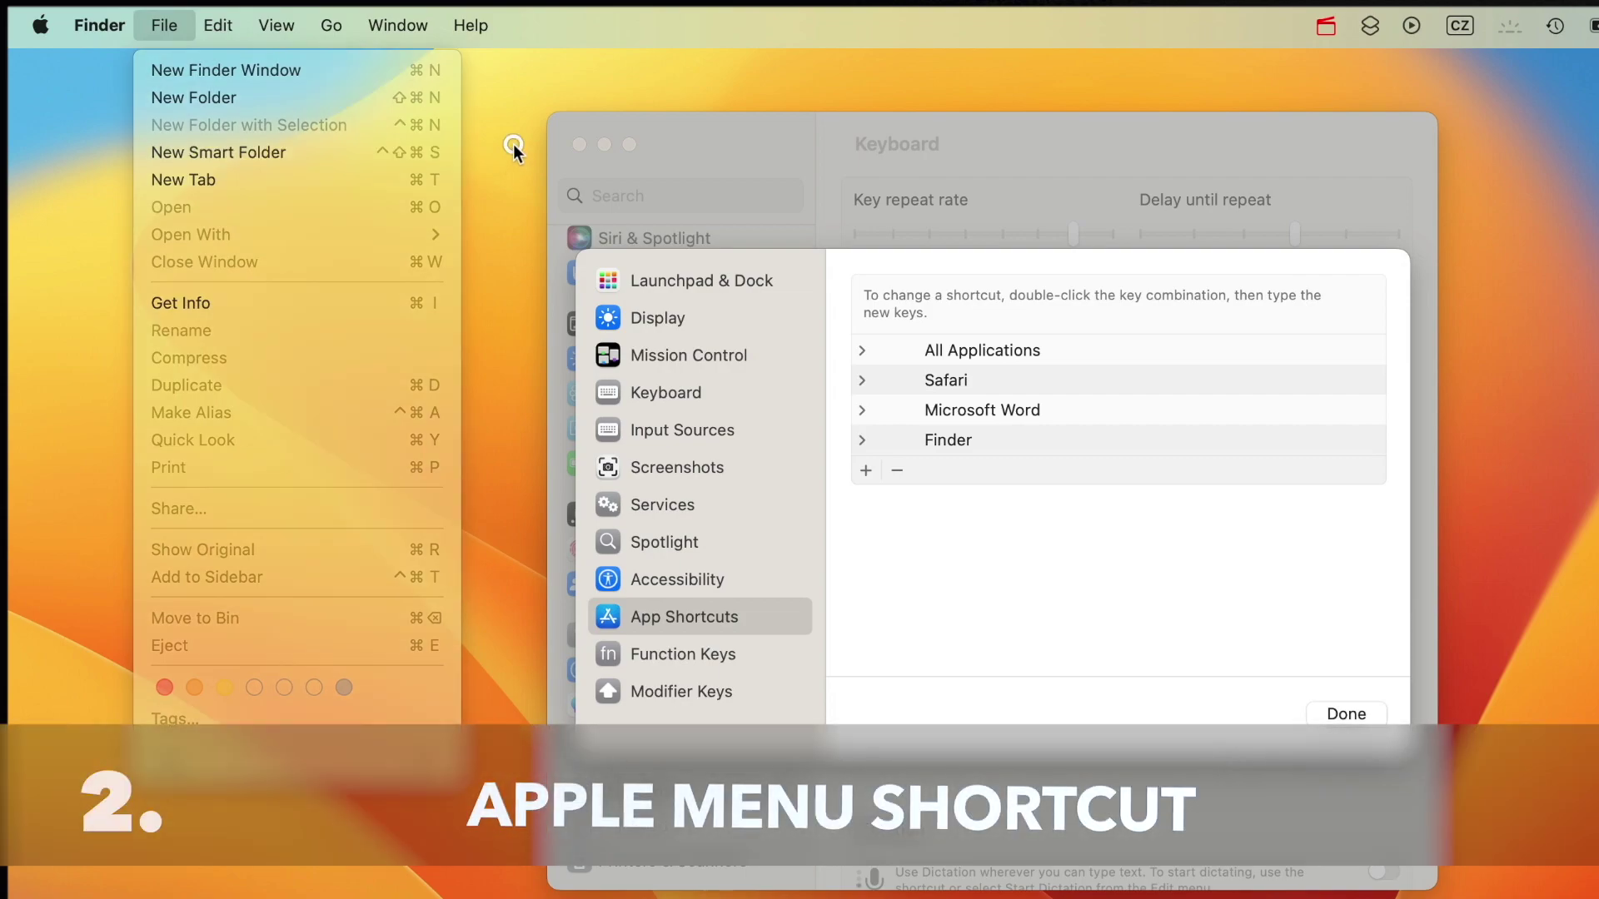
{"action": "left_click", "coordinate": [514, 146]}
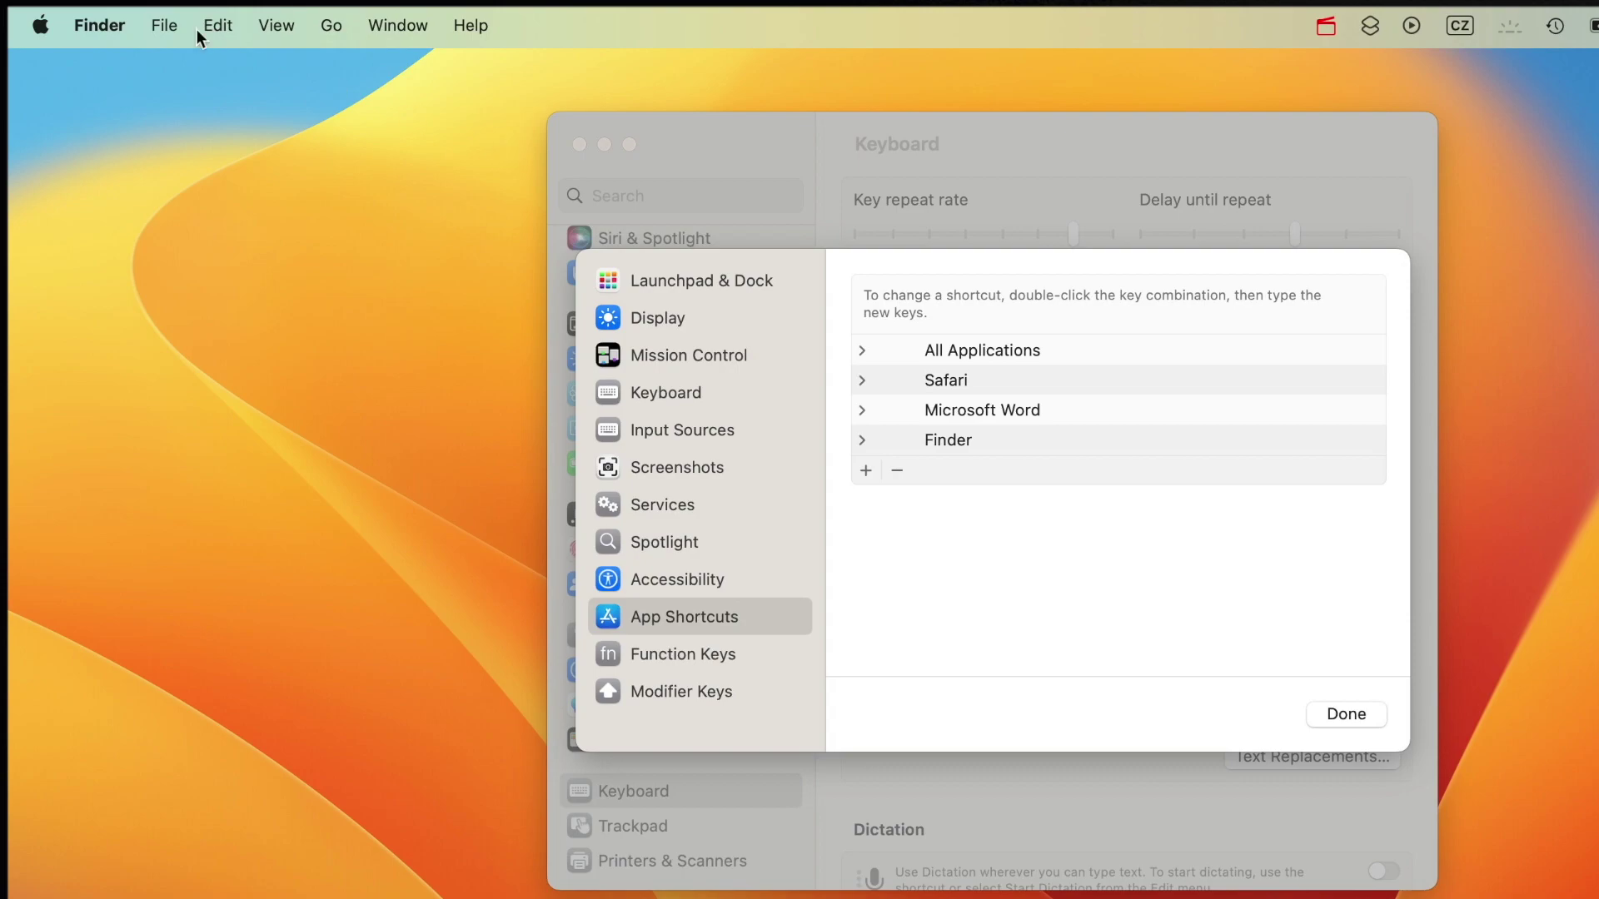
Open the Apple menu to check the exact name of the Sleep command.
{"action": "left_click", "coordinate": [41, 25]}
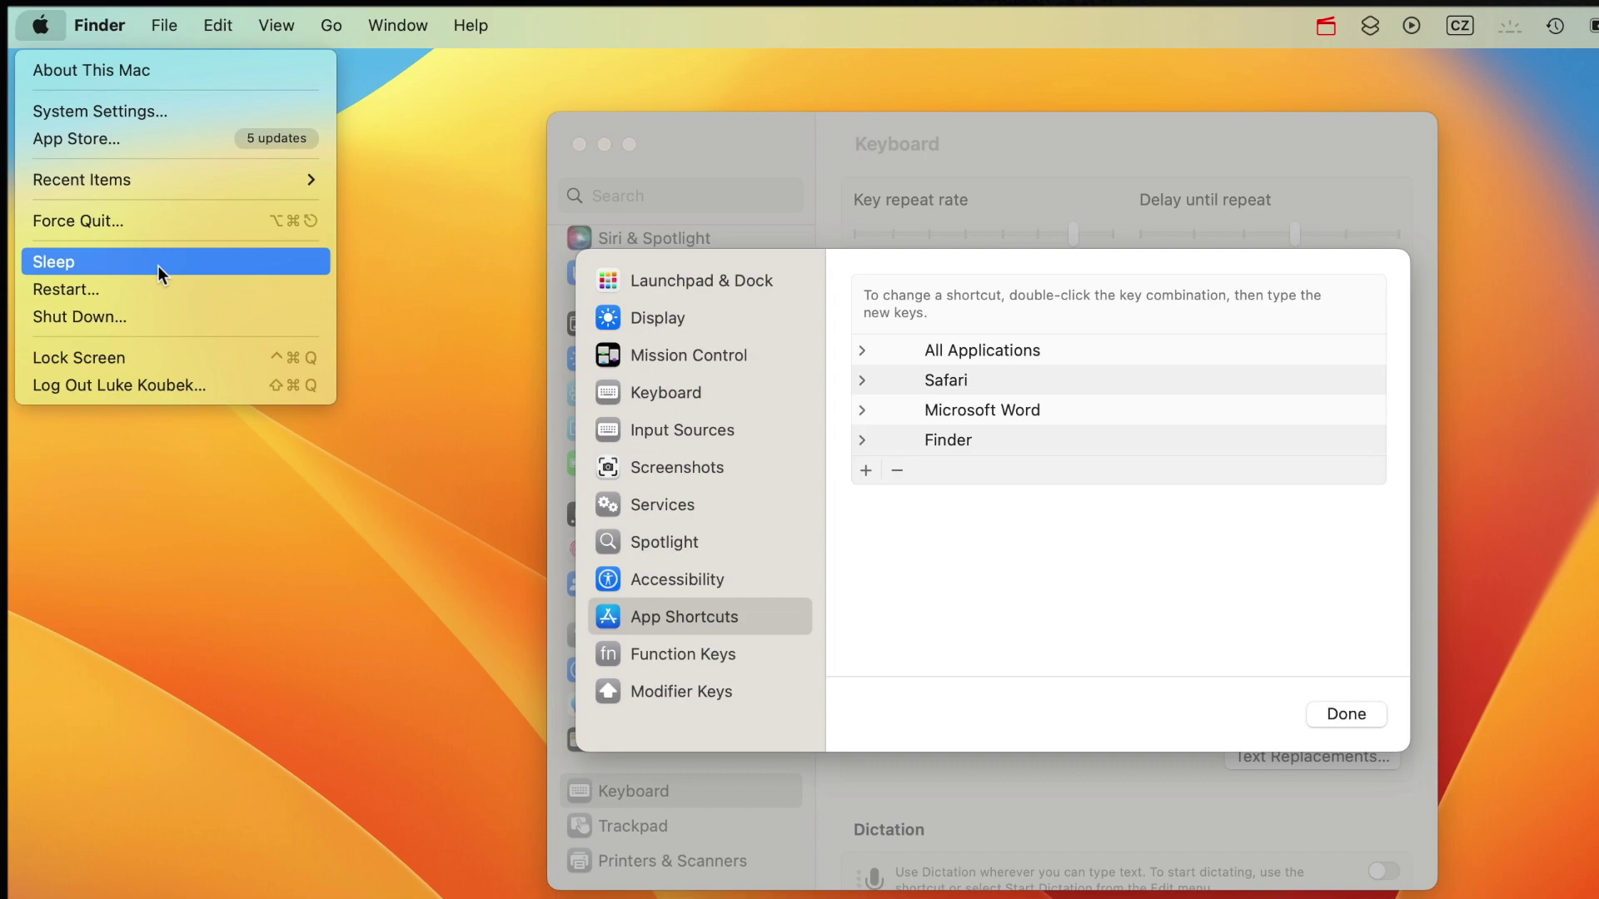
Add and save an All Applications shortcut for the 'Sleep' menu command.
{"action": "left_click", "coordinate": [990, 588]}
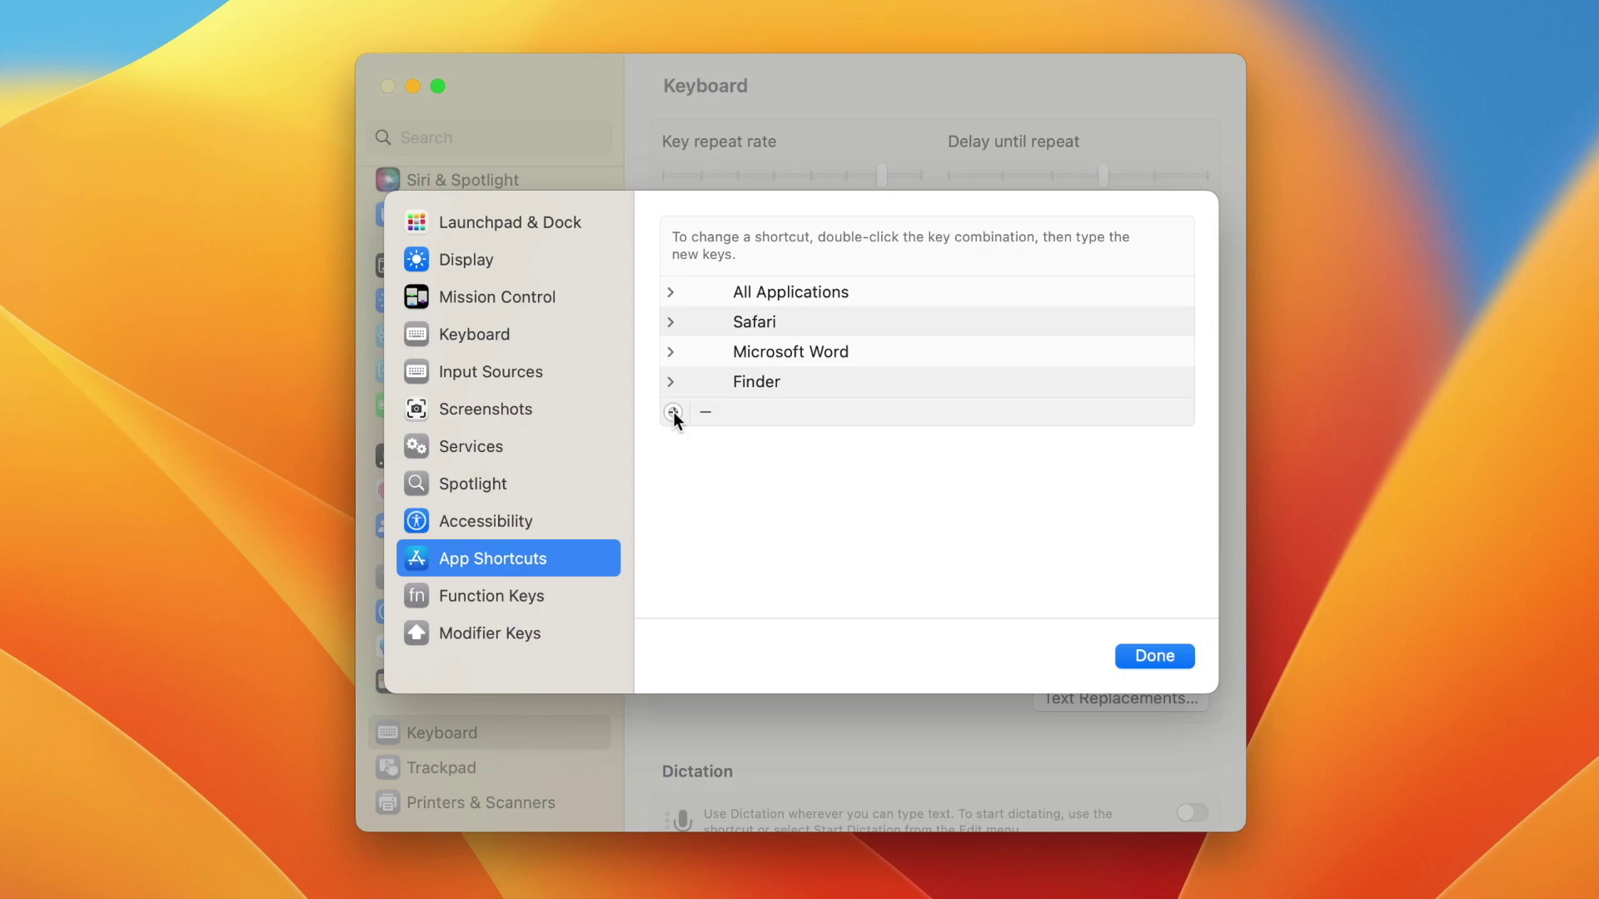
{"action": "left_click", "coordinate": [673, 411]}
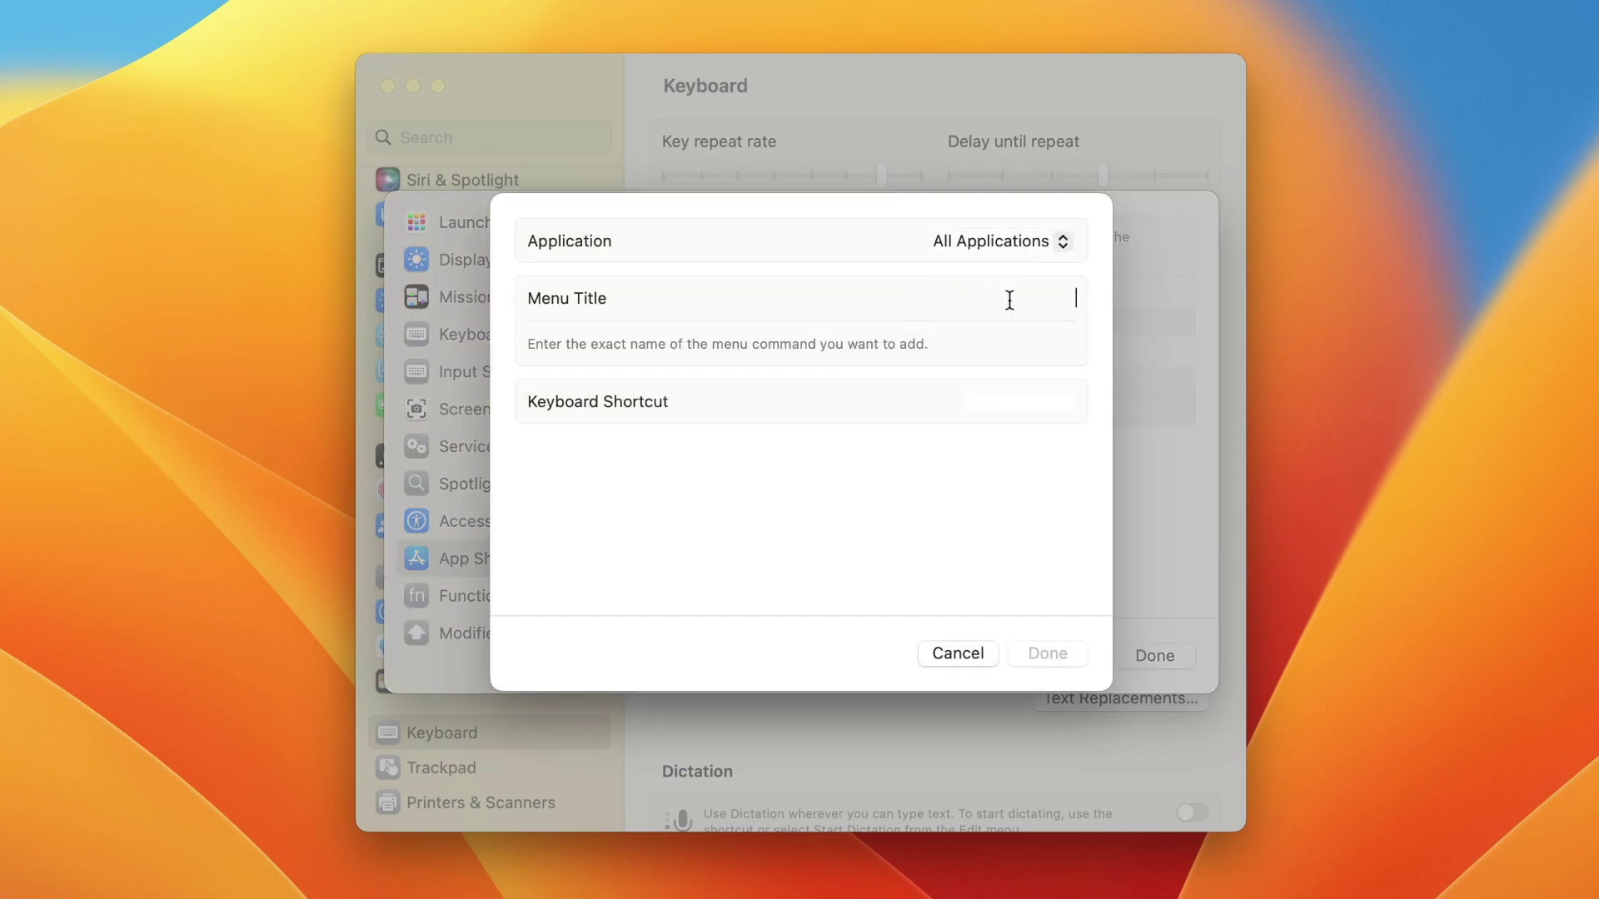
{"action": "type", "text": "Sleep"}
{"action": "left_click", "coordinate": [1007, 402]}
{"action": "key", "text": "ctrl+alt+super+s"}
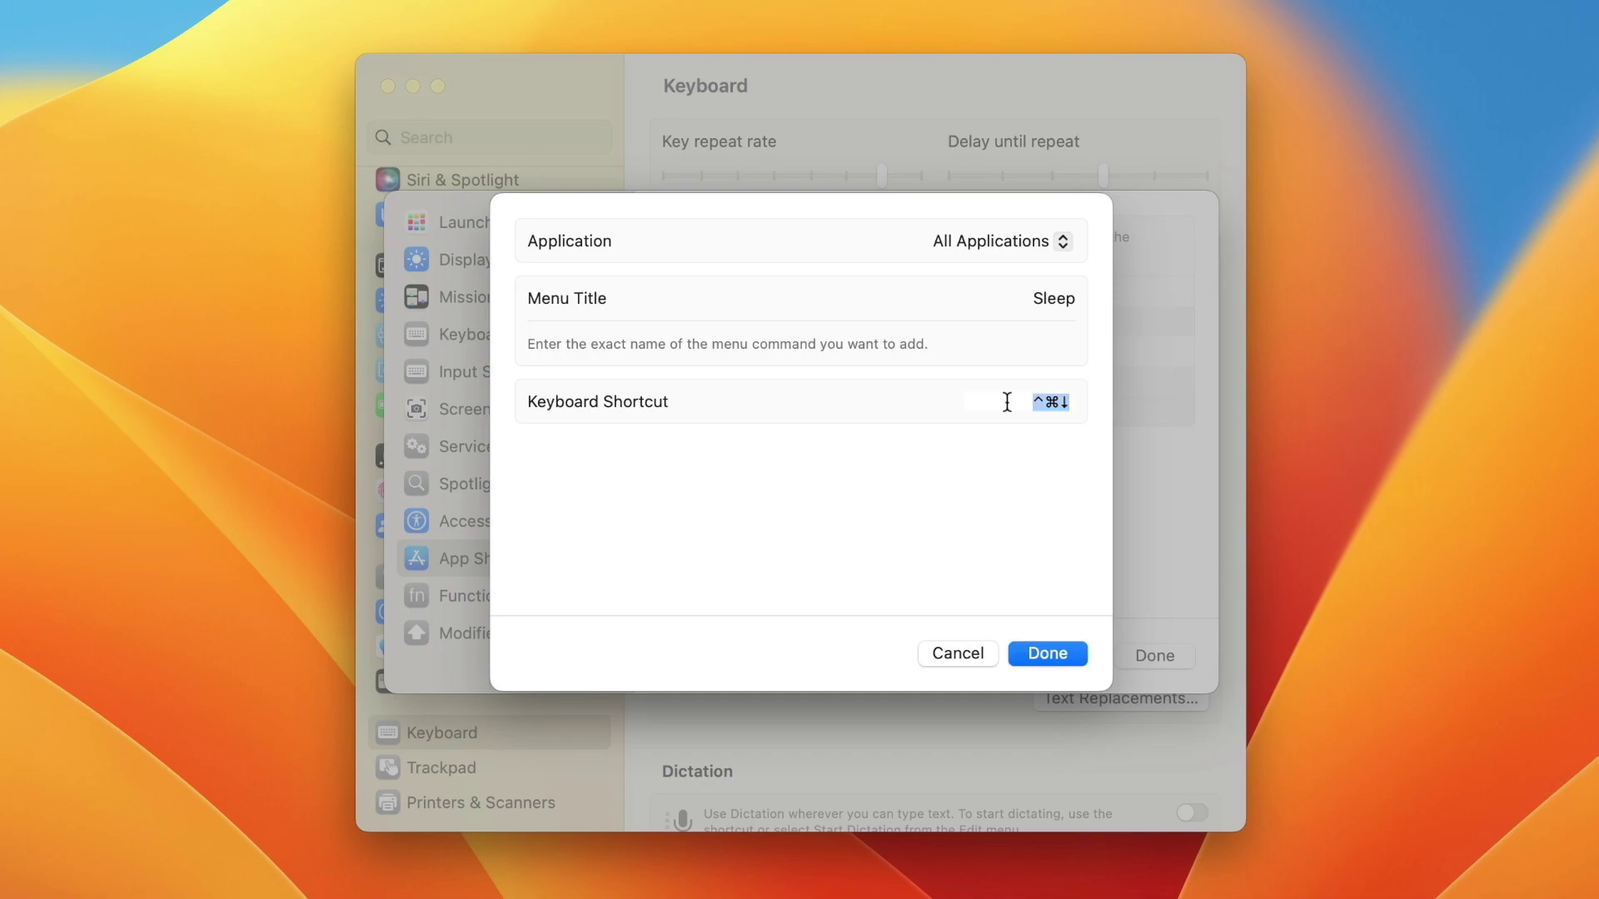
{"action": "left_click", "coordinate": [1062, 654]}
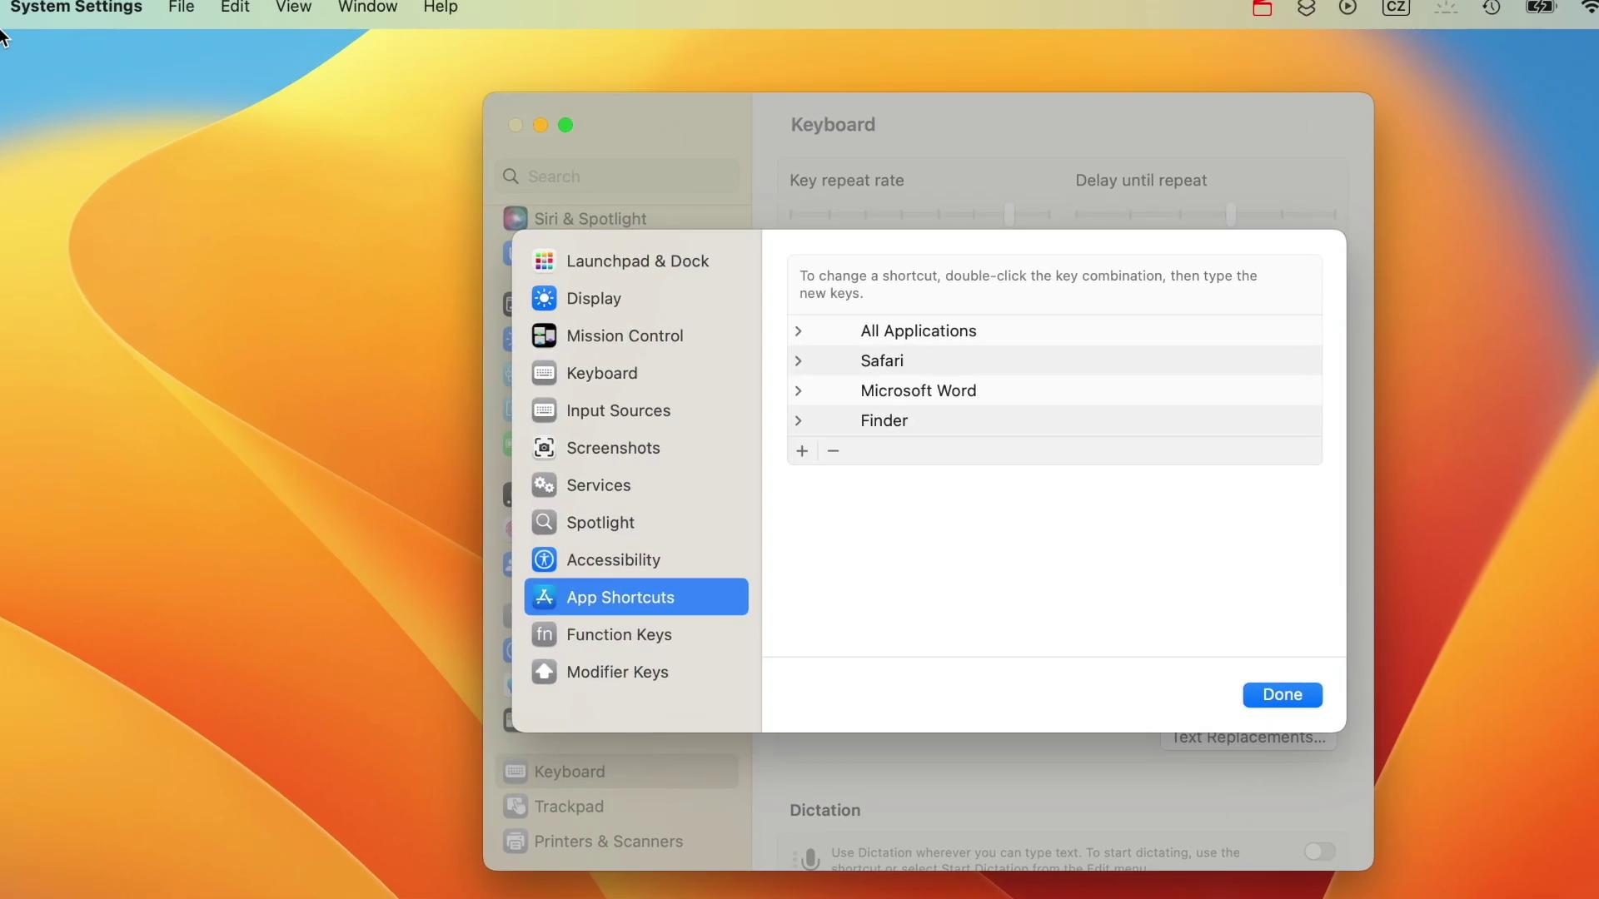
{"action": "left_click", "coordinate": [0, 0]}
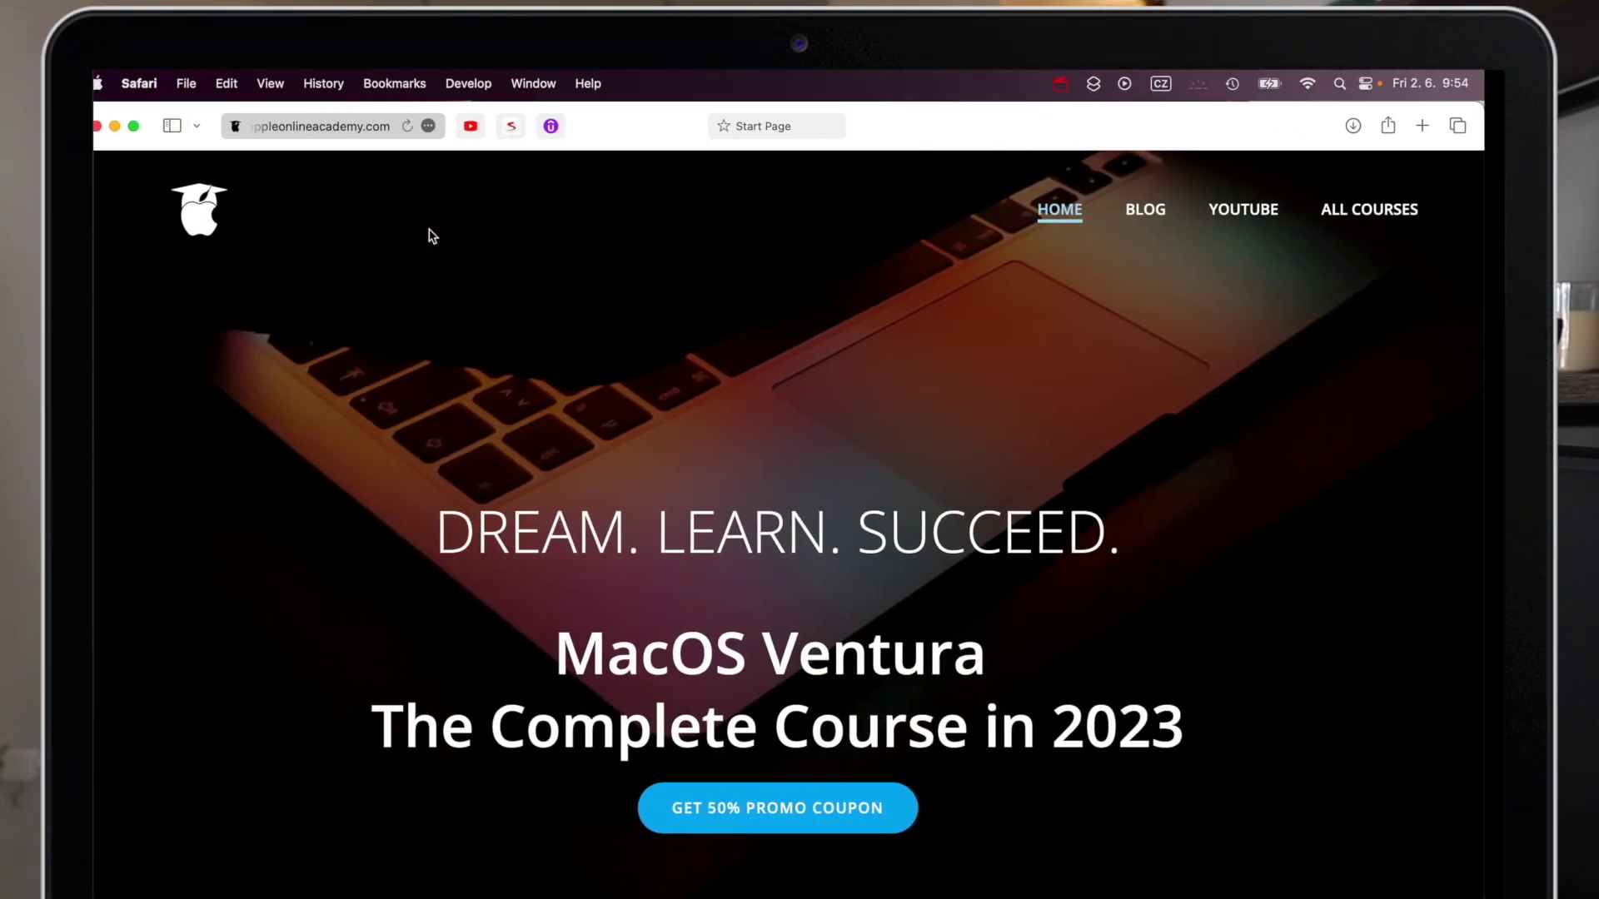
Open Safari's Bookmarks menu to review its commands and their shortcuts.
{"action": "left_click", "coordinate": [416, 84]}
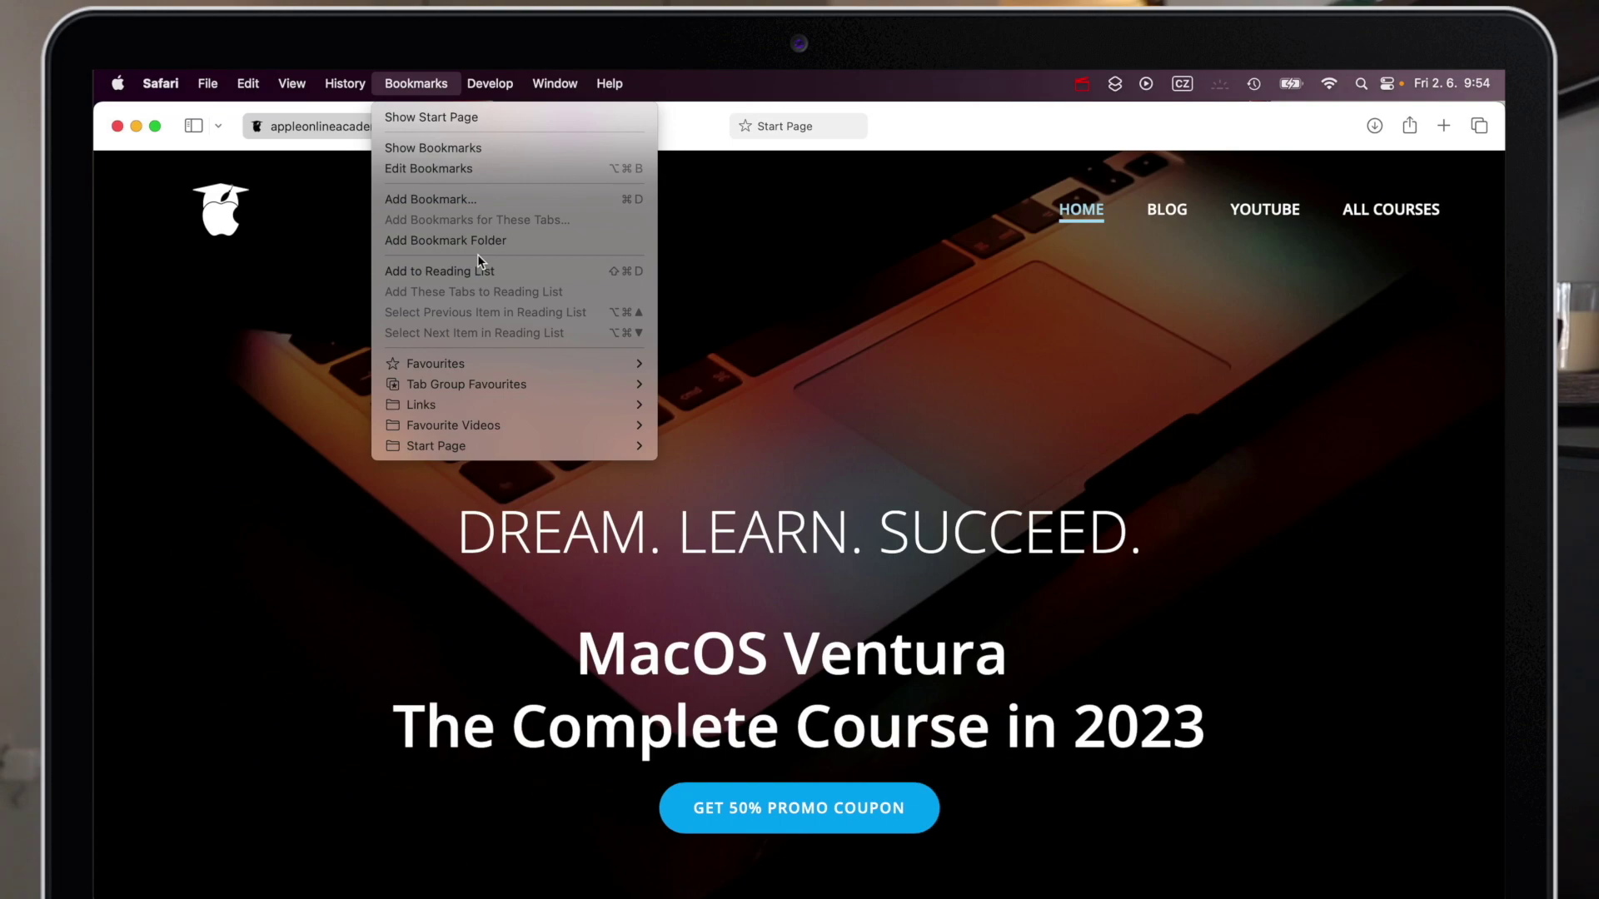
Bookmark the current page as 'Online Courses' in the Bookmarks folder, then verify it in the Bookmarks menu.
{"action": "left_click", "coordinate": [438, 198]}
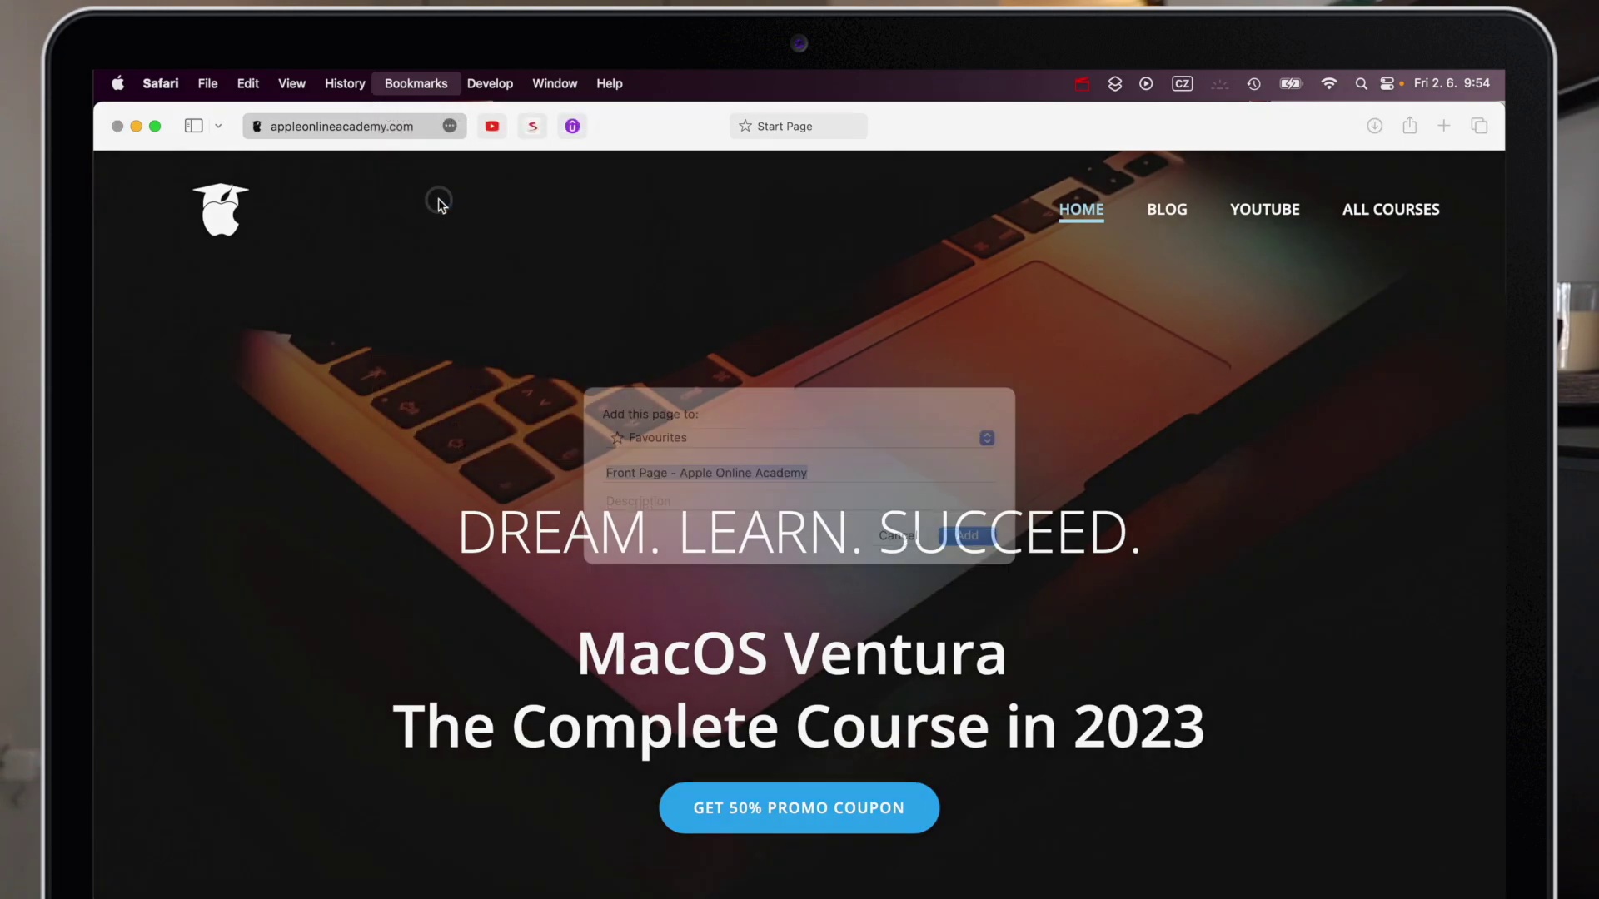
{"action": "left_click", "coordinate": [664, 461]}
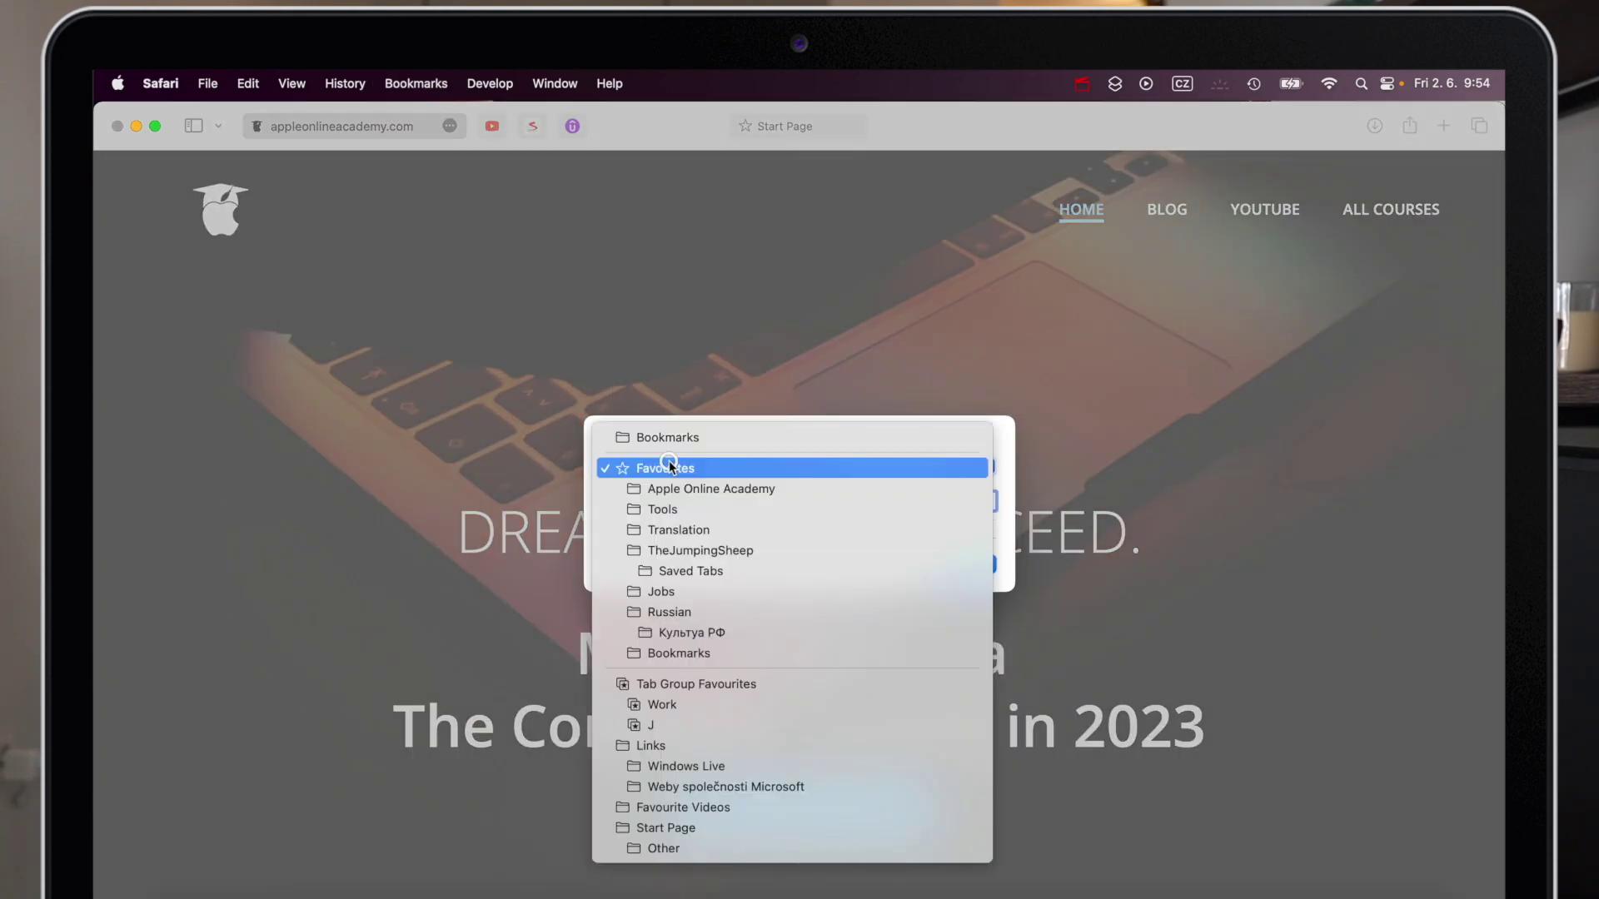
{"action": "left_click", "coordinate": [653, 432]}
{"action": "type", "text": "Online Courses"}
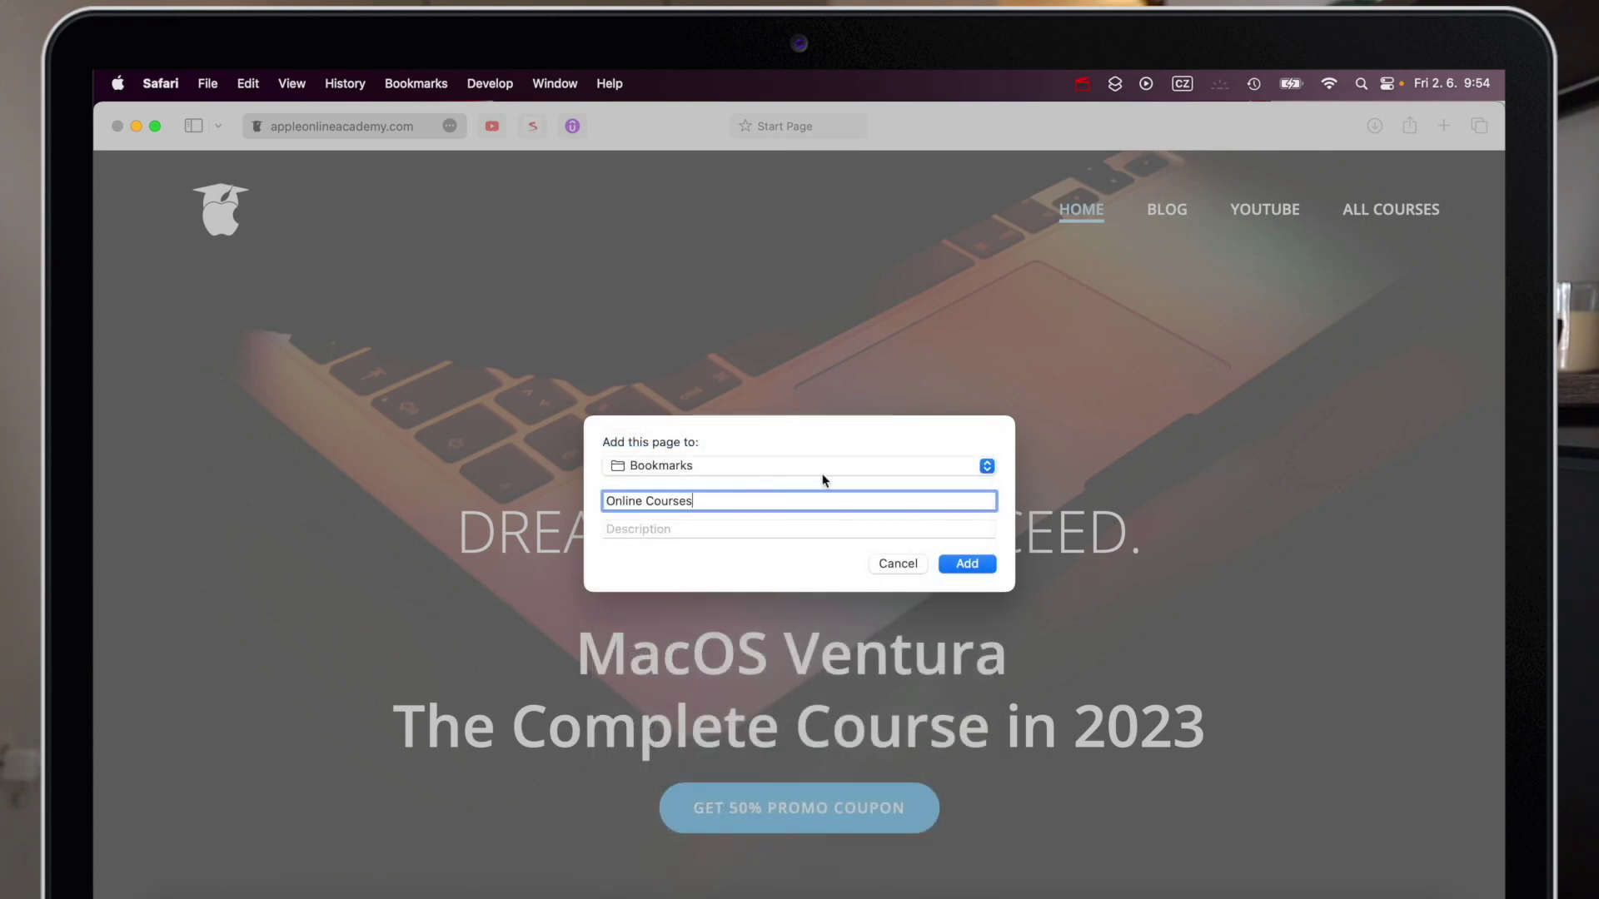
{"action": "left_click", "coordinate": [966, 566]}
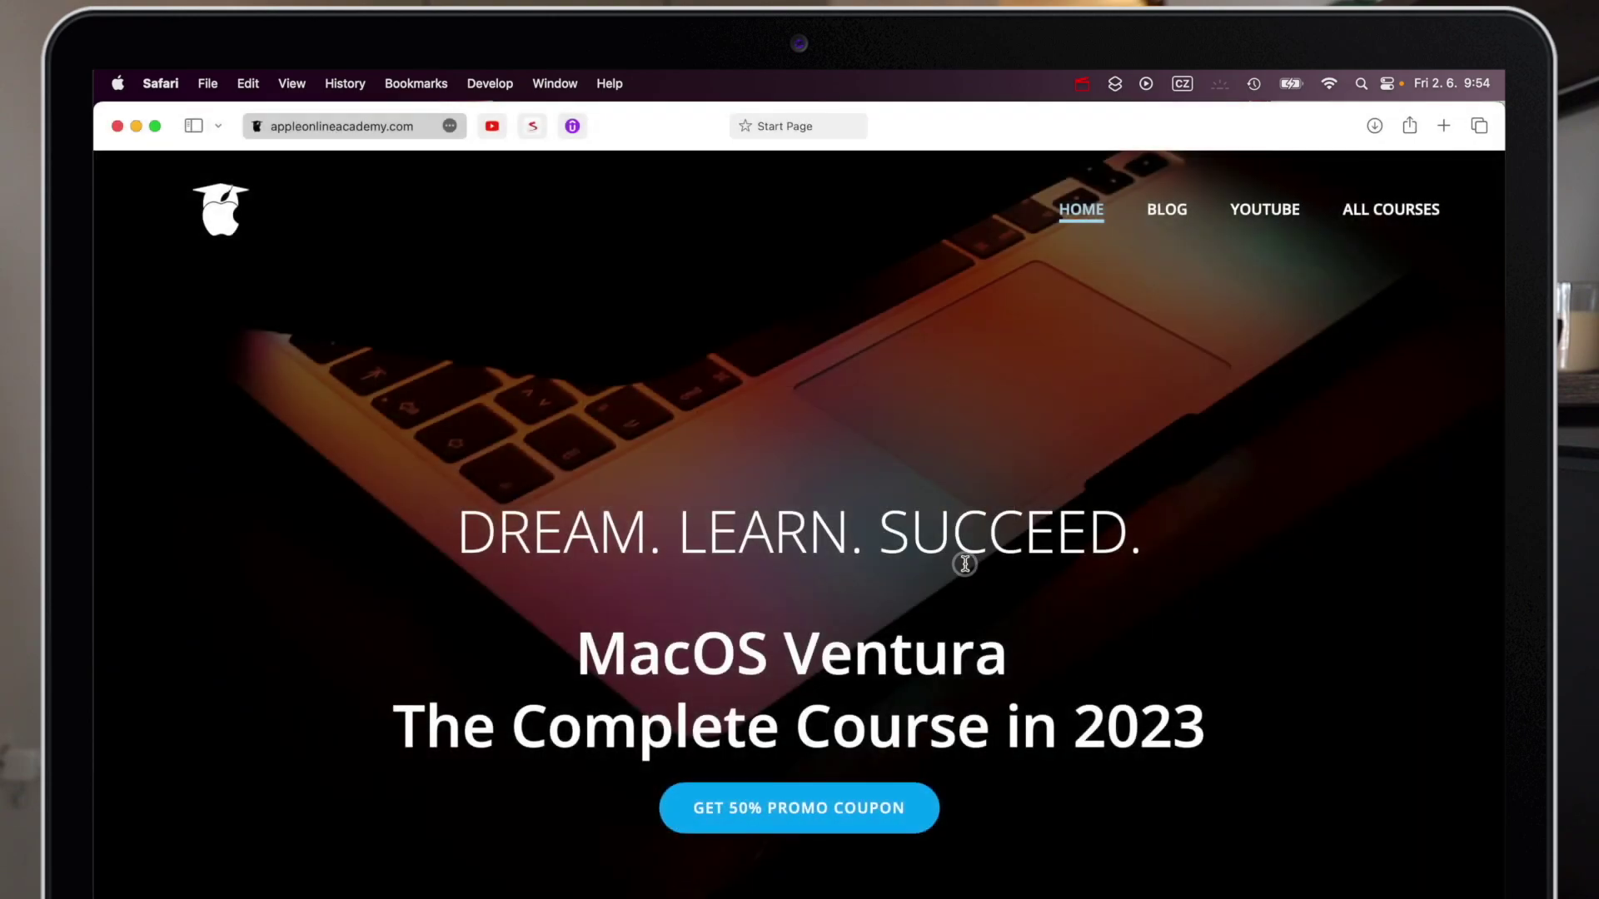
{"action": "left_click", "coordinate": [402, 87]}
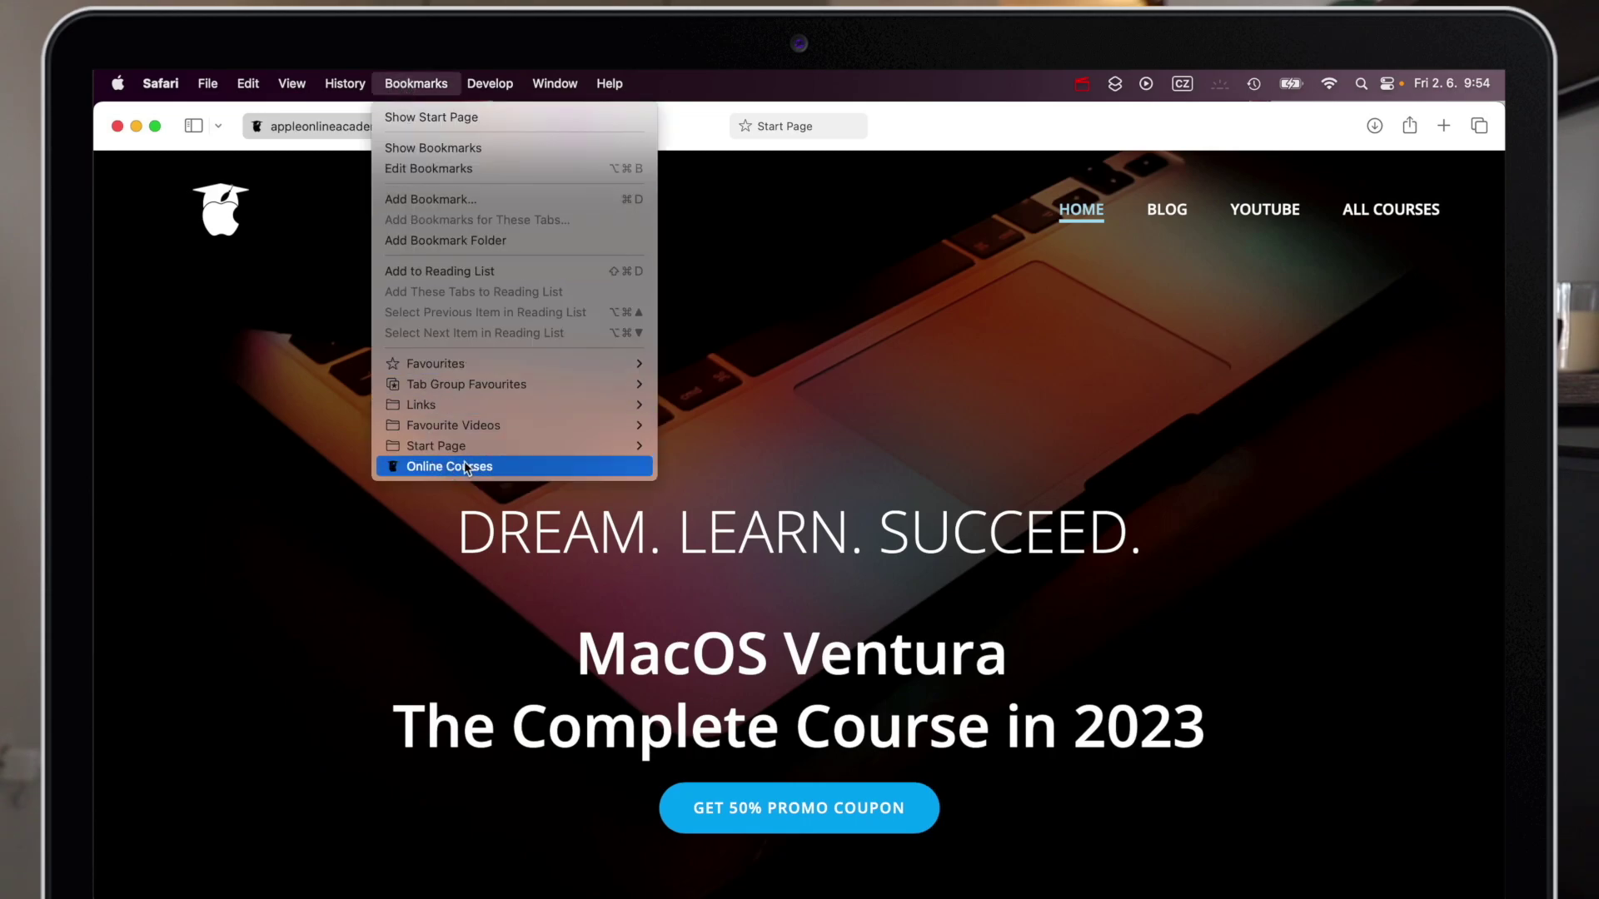
{"action": "left_click", "coordinate": [801, 446]}
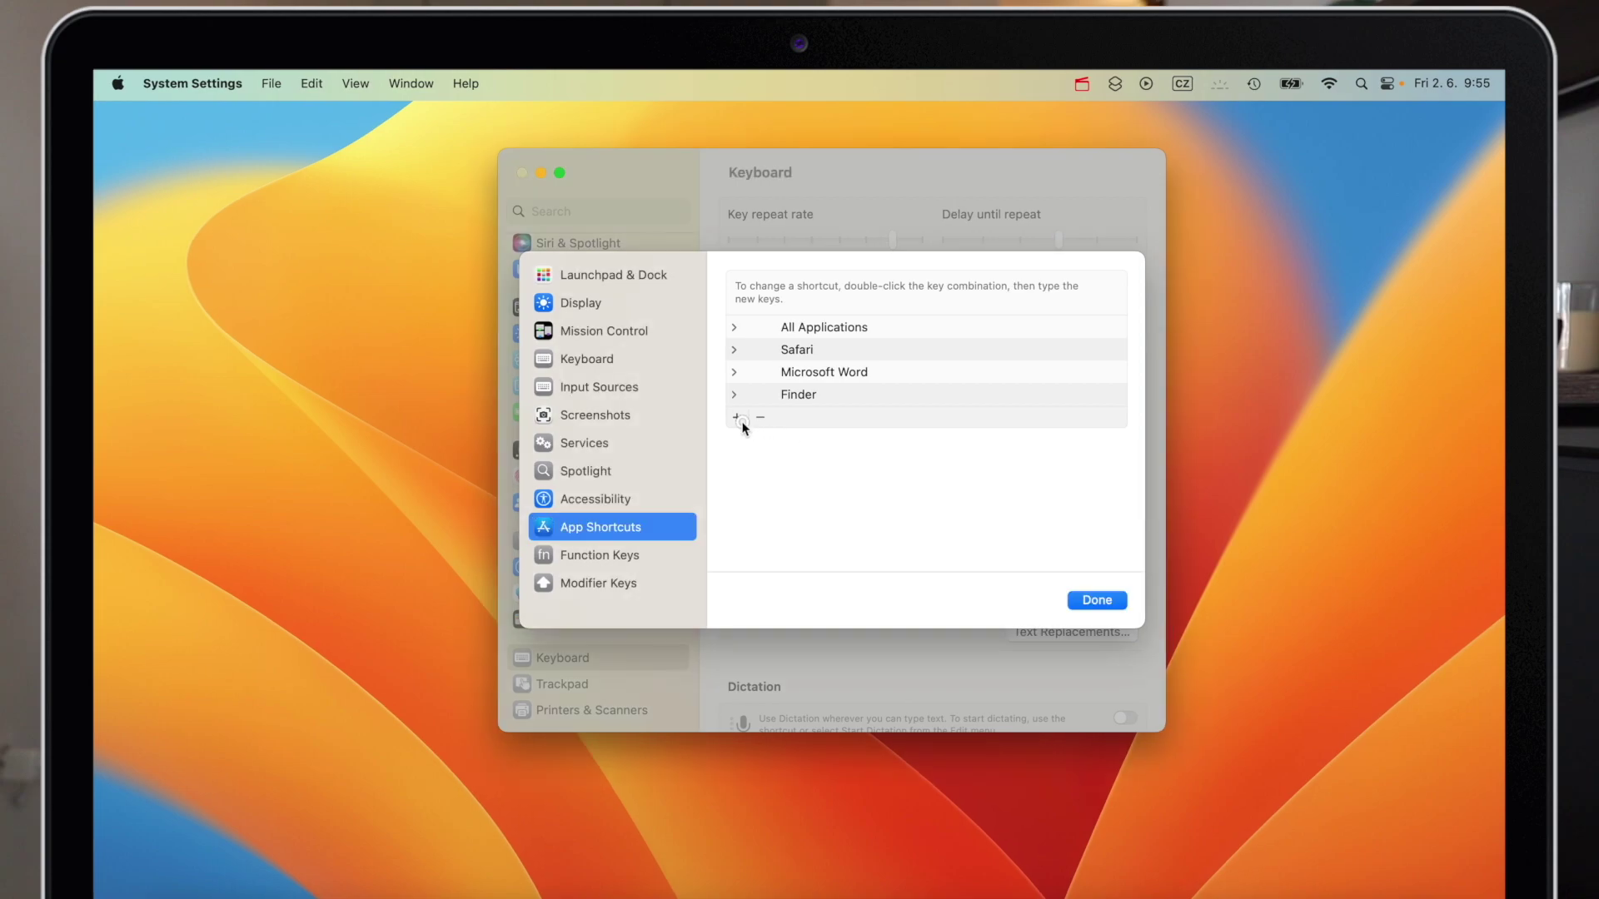
Add and save a Safari app shortcut ⌥⌘+ for the 'Online Courses' menu item.
{"action": "left_click", "coordinate": [738, 418]}
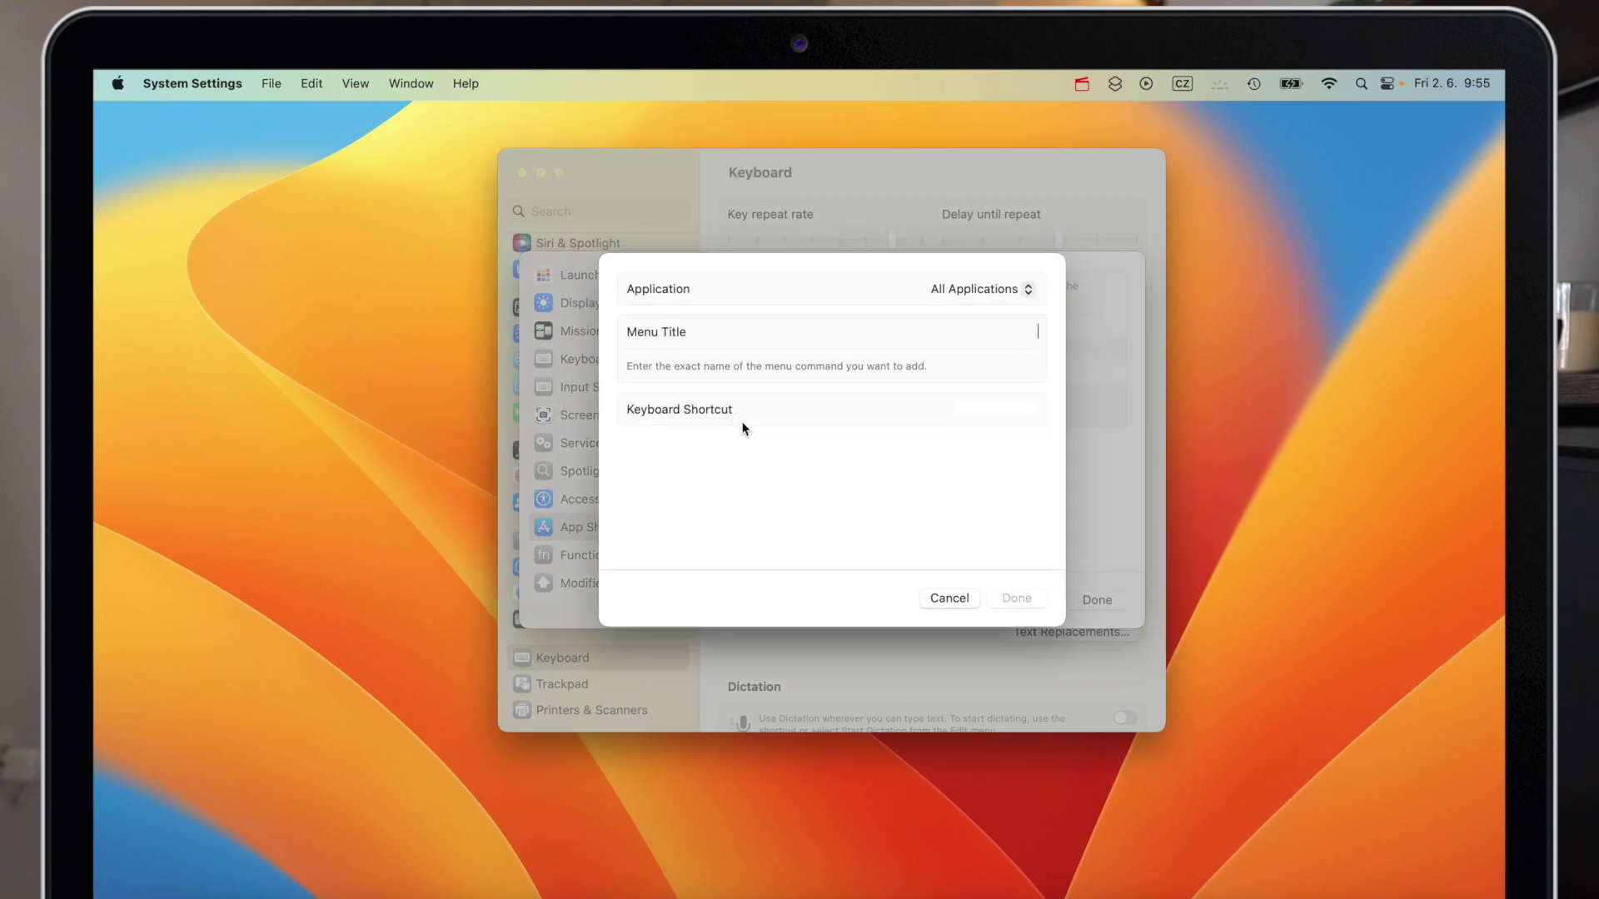
{"action": "left_click", "coordinate": [982, 291]}
{"action": "type", "text": "nline Courses"}
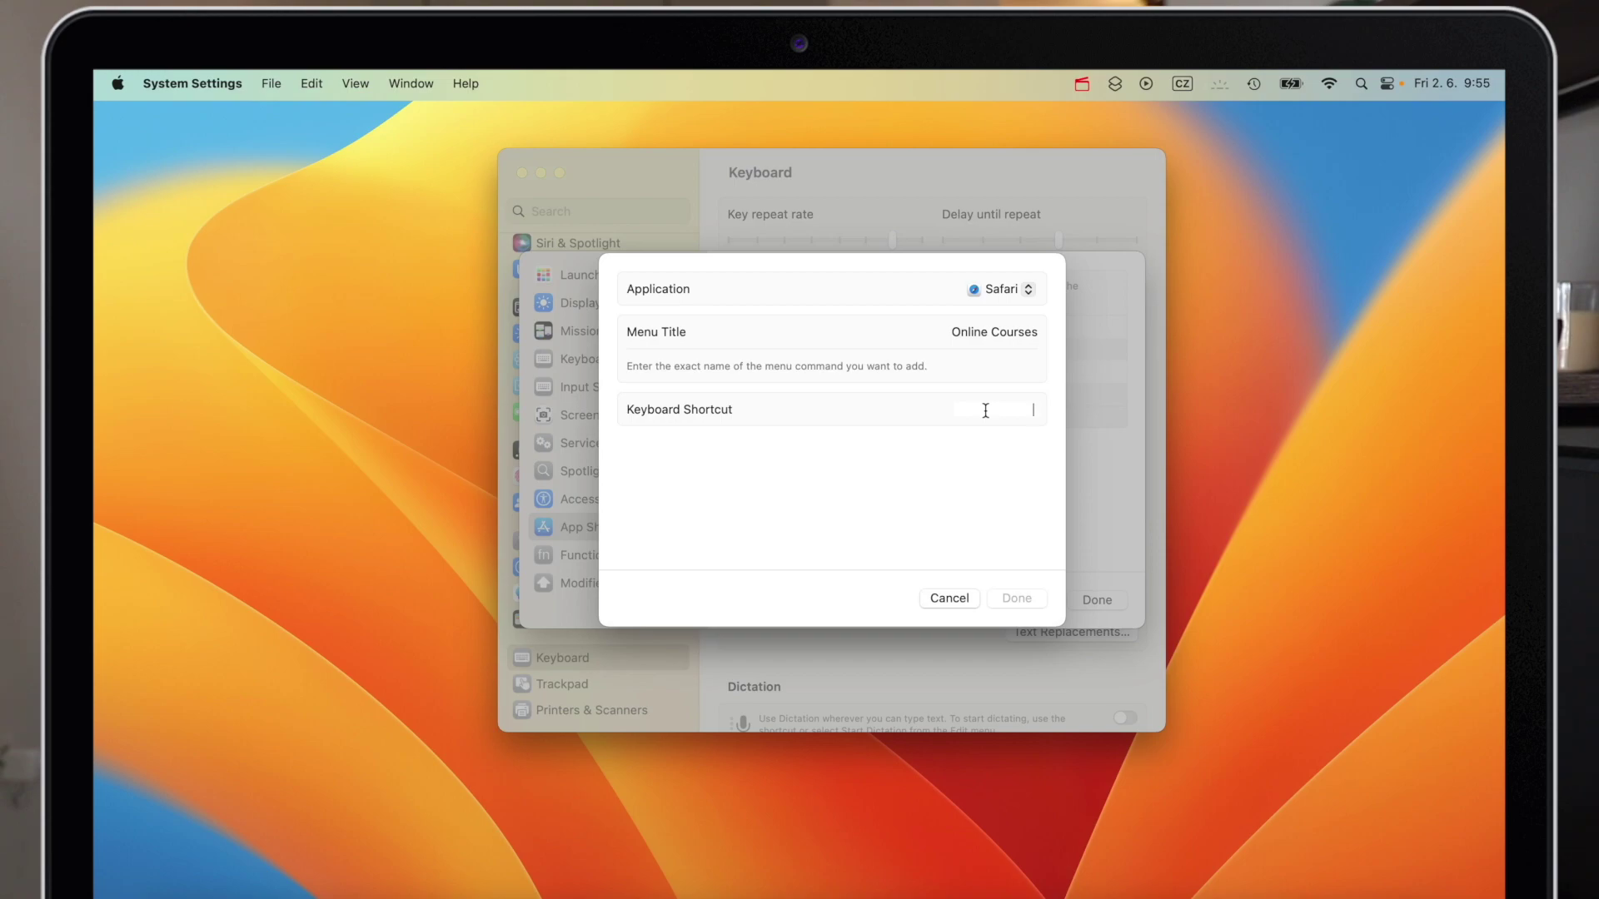
{"action": "key", "text": "super+shift+o"}
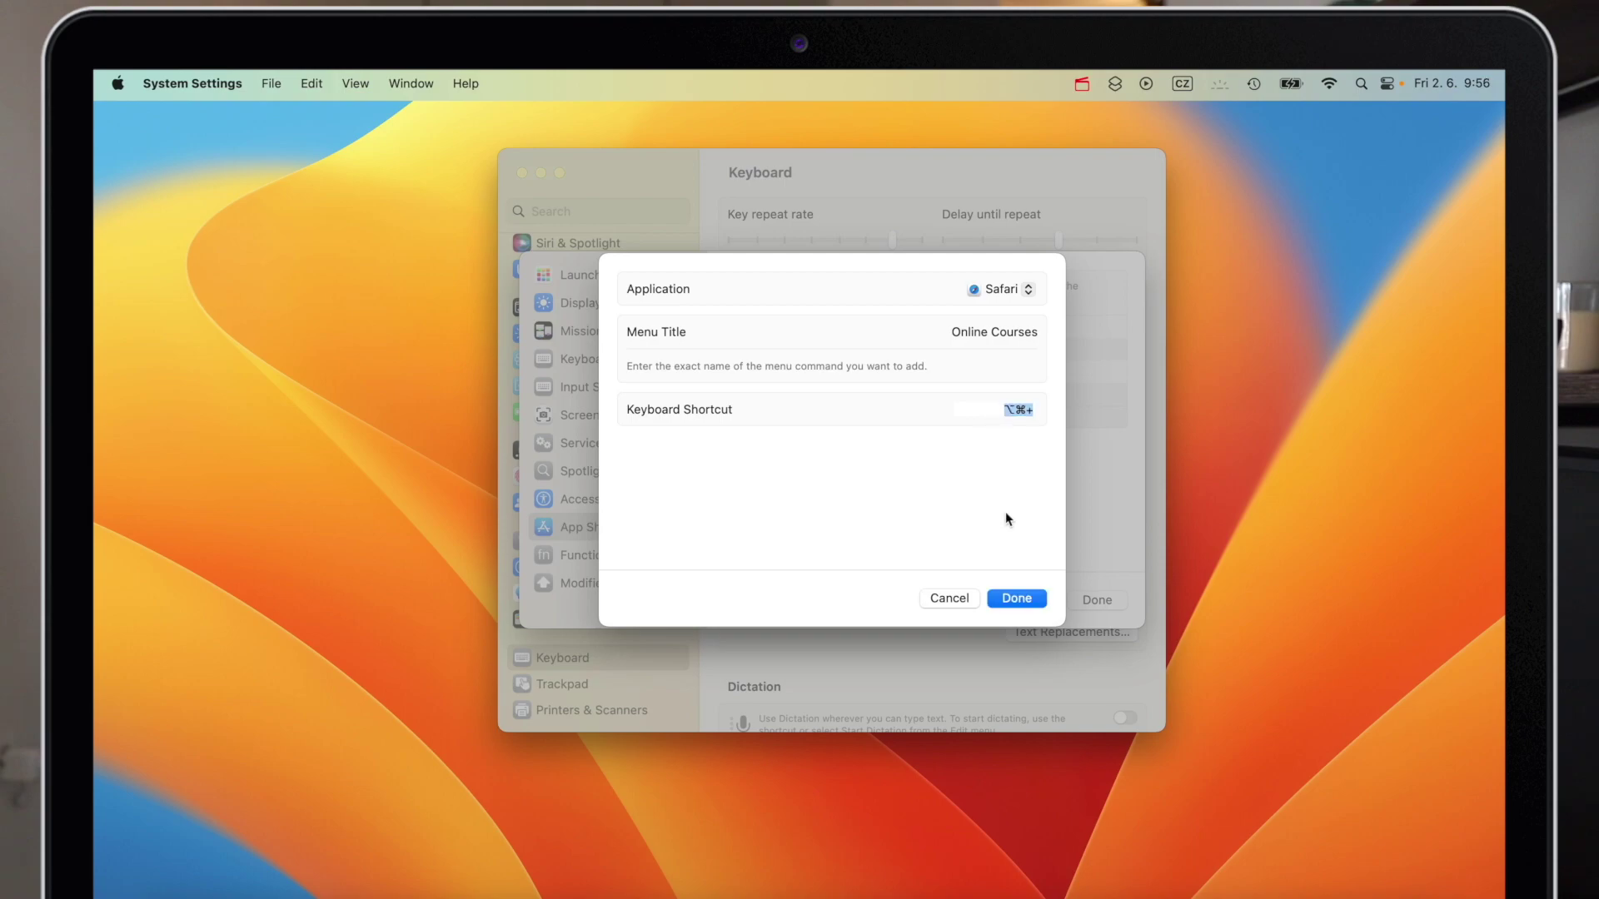
{"action": "left_click", "coordinate": [1017, 598]}
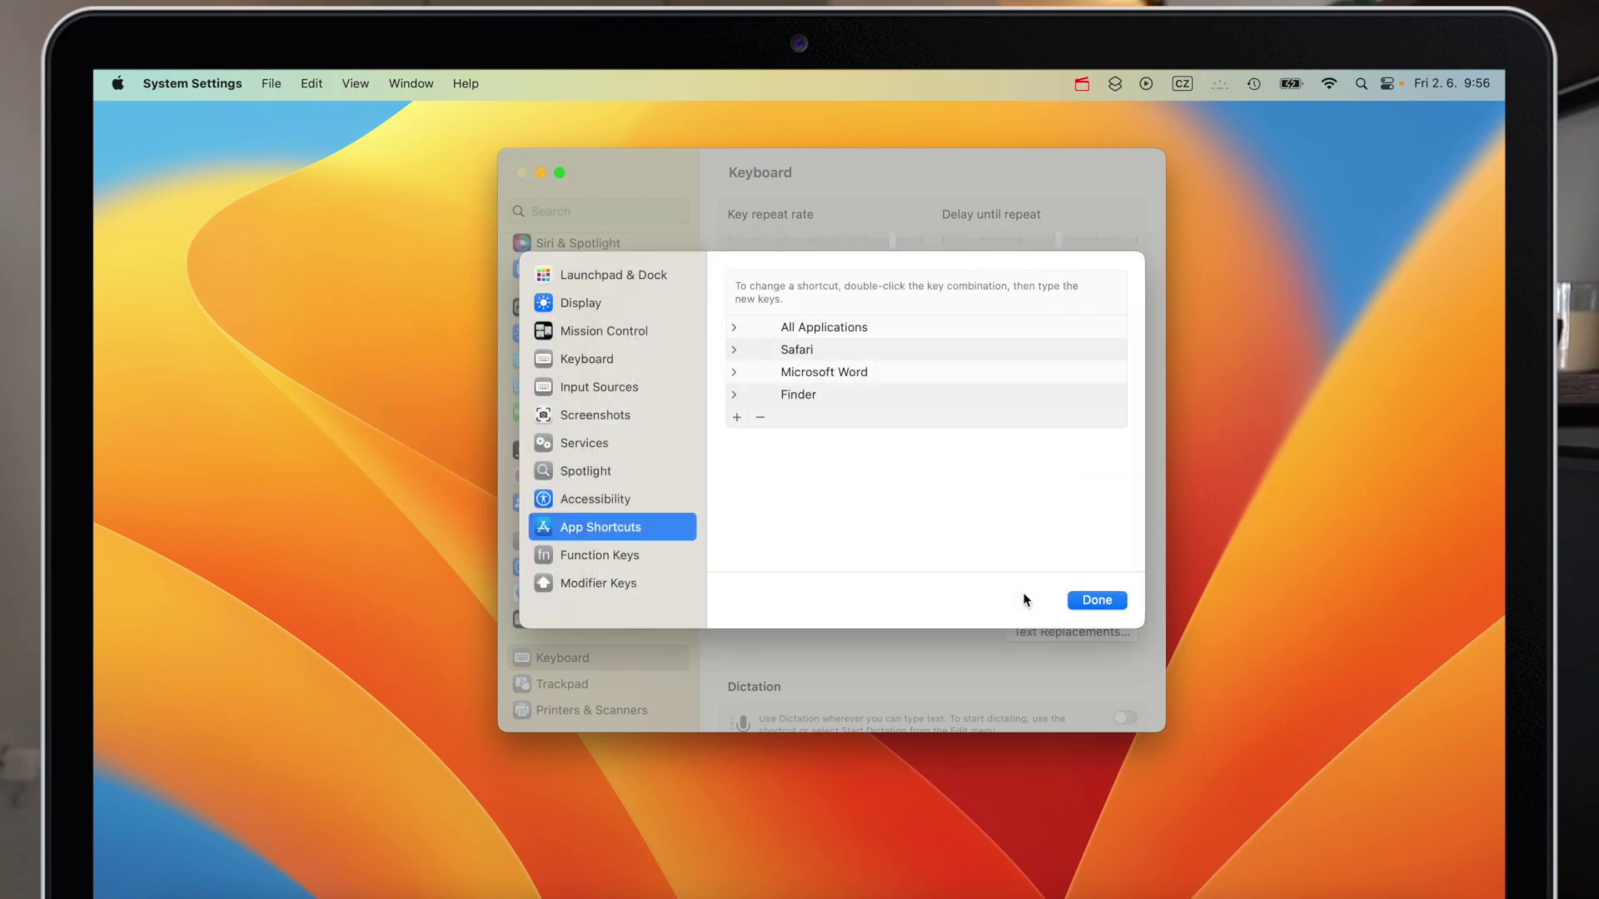
{"action": "key", "text": "ctrl+Left"}
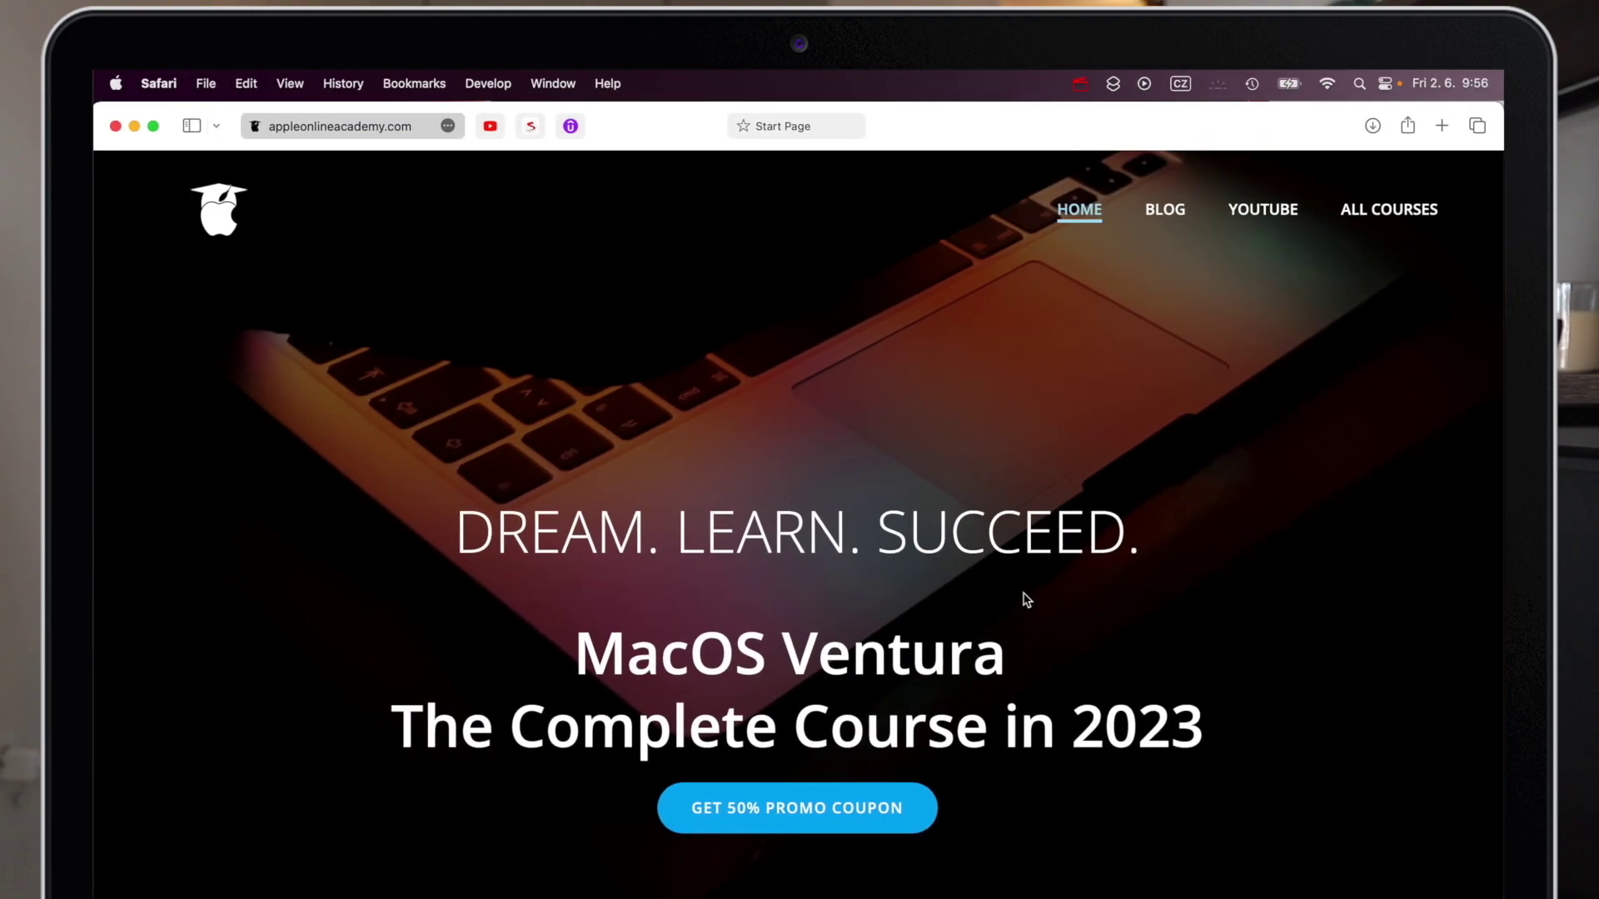
{"action": "left_click", "coordinate": [416, 83]}
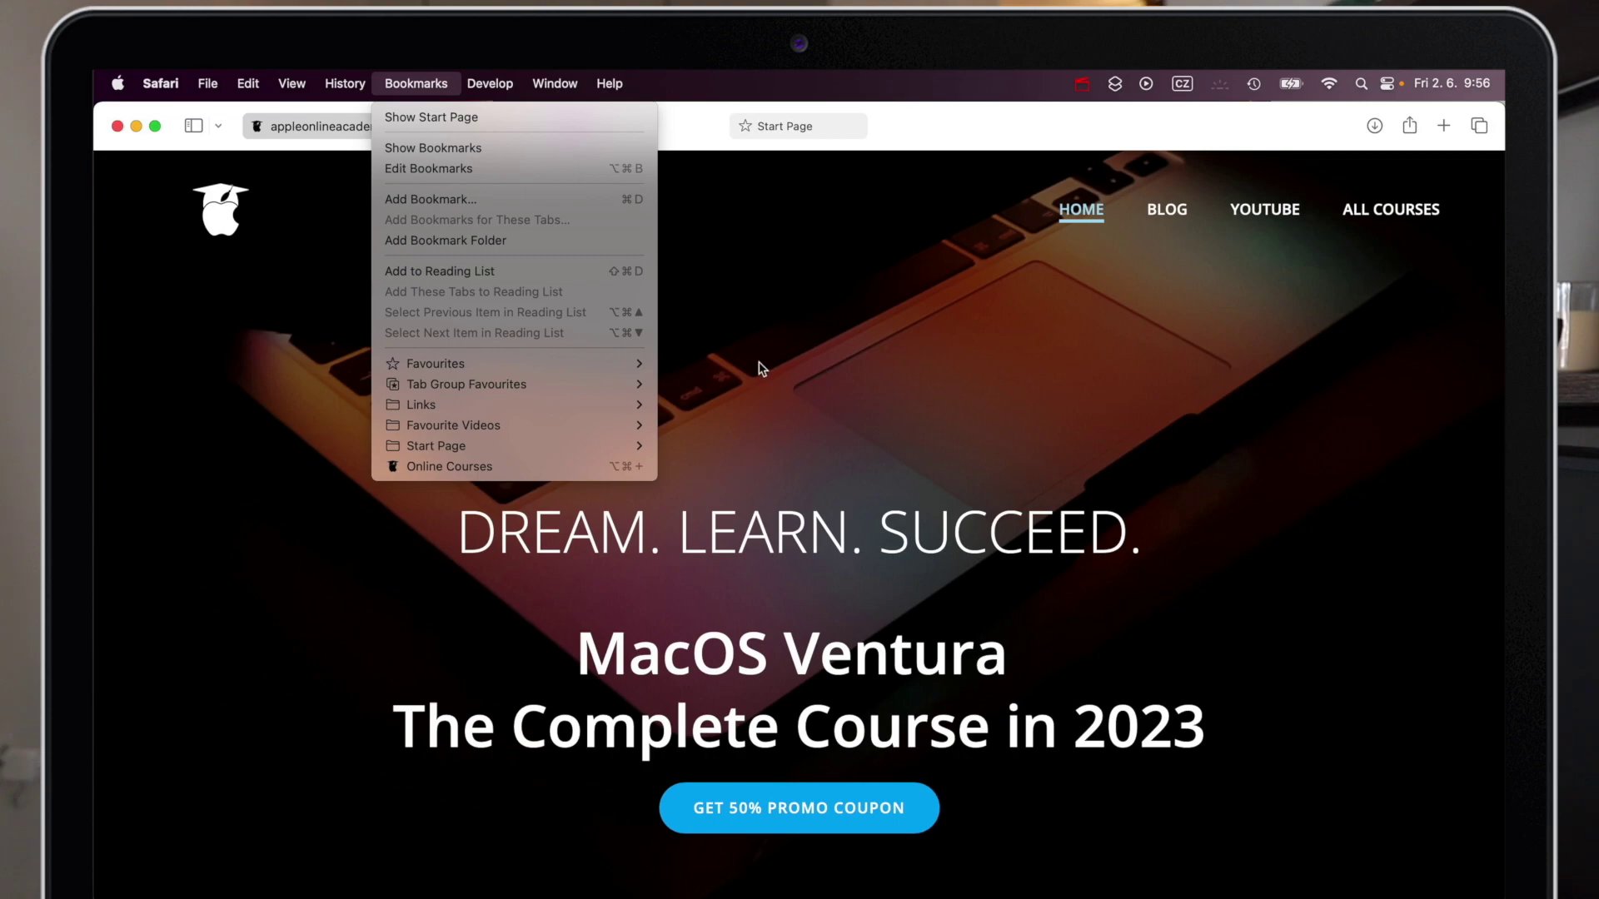
{"action": "left_click", "coordinate": [758, 364]}
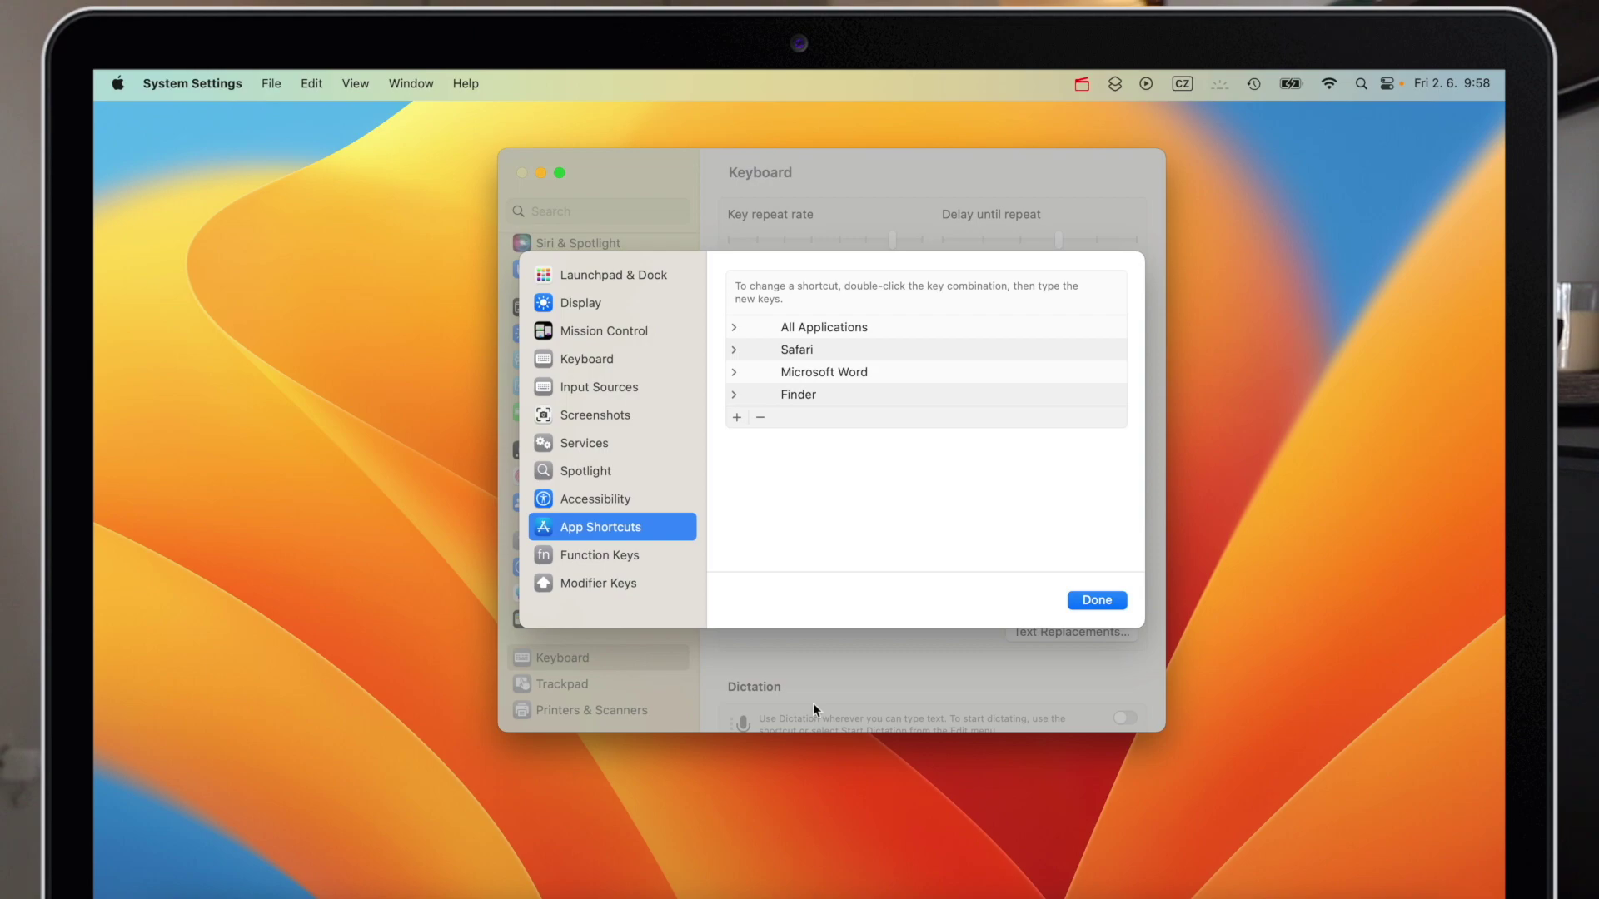
In the Course Table of Contents document, assign F1 as the Title paragraph style's shortcut.
{"action": "left_click", "coordinate": [1210, 895]}
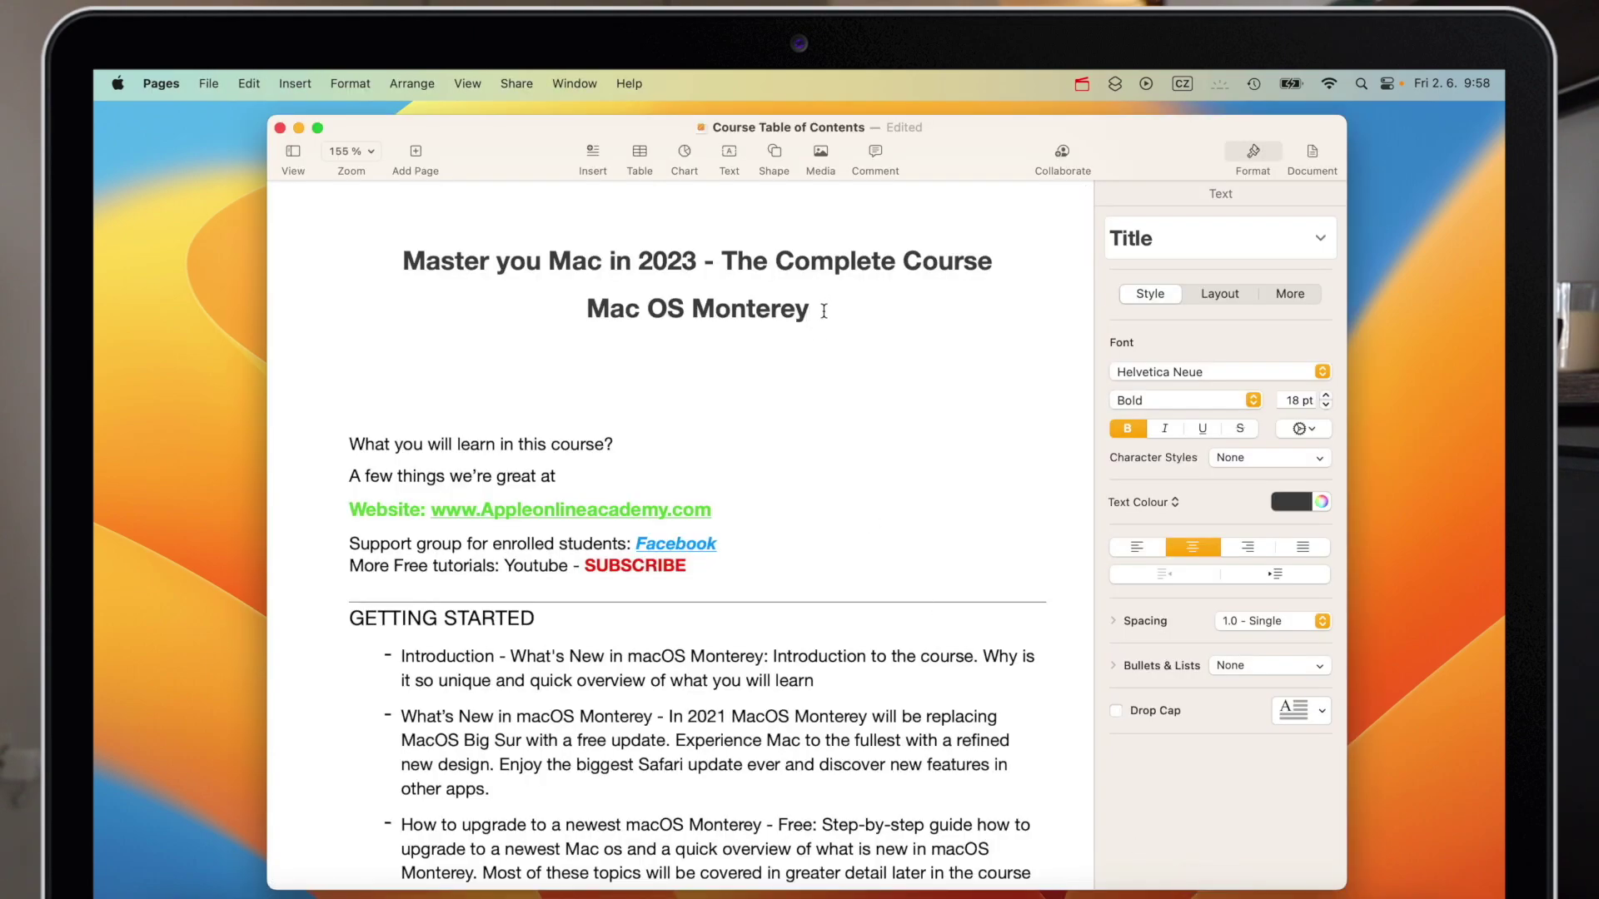
{"action": "left_click_drag", "start_coordinate": [809, 309], "coordinate": [653, 265]}
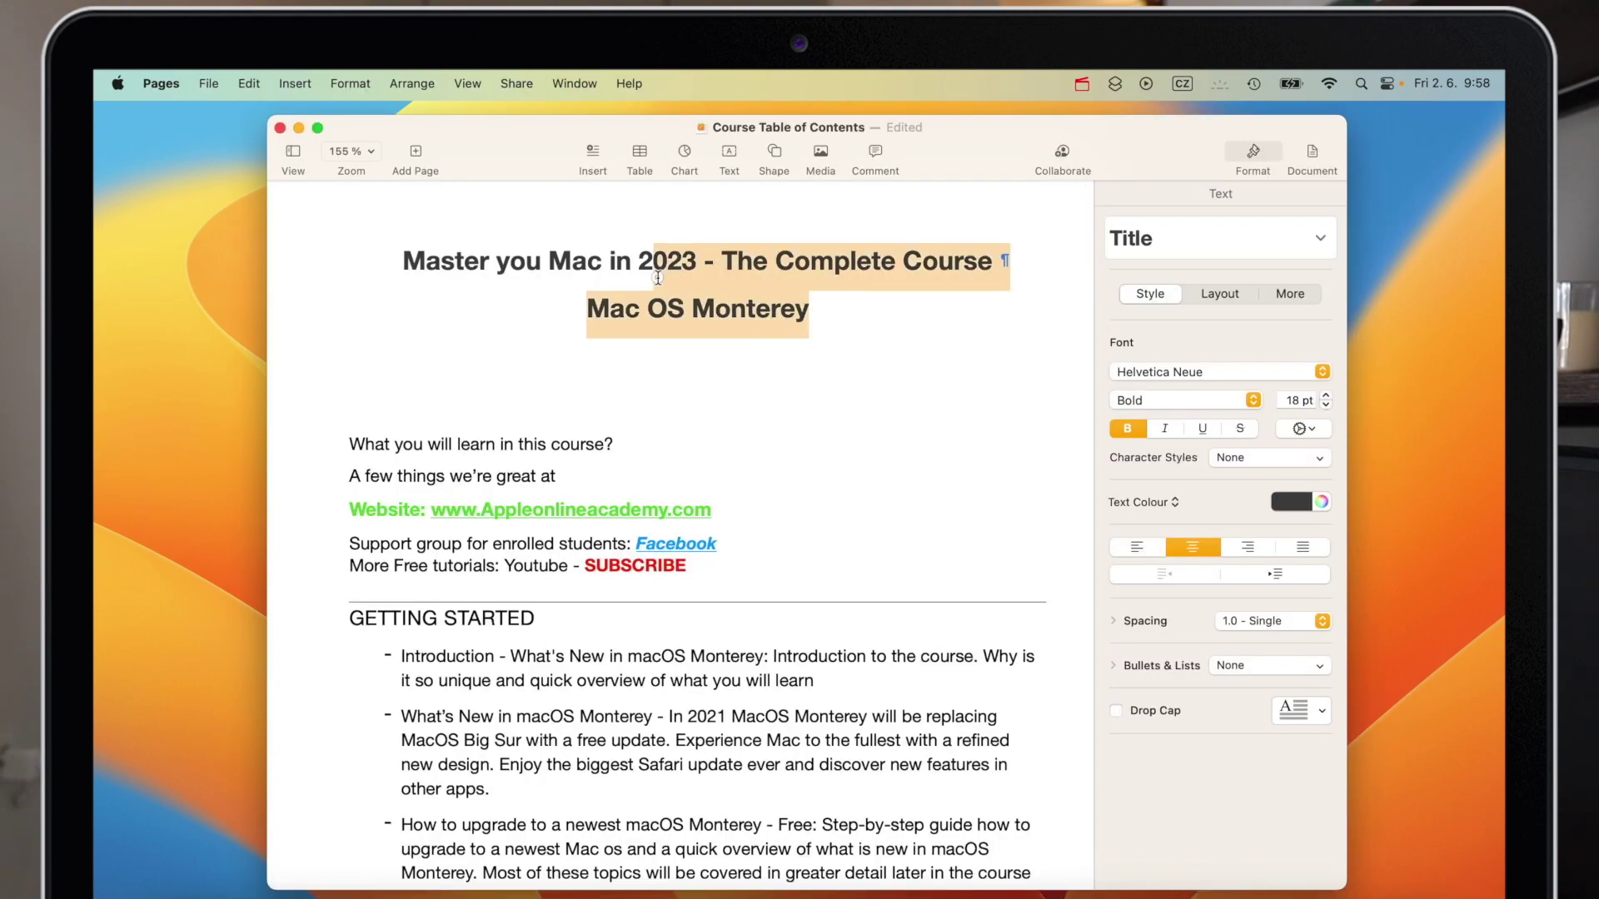
{"action": "left_click", "coordinate": [1320, 240]}
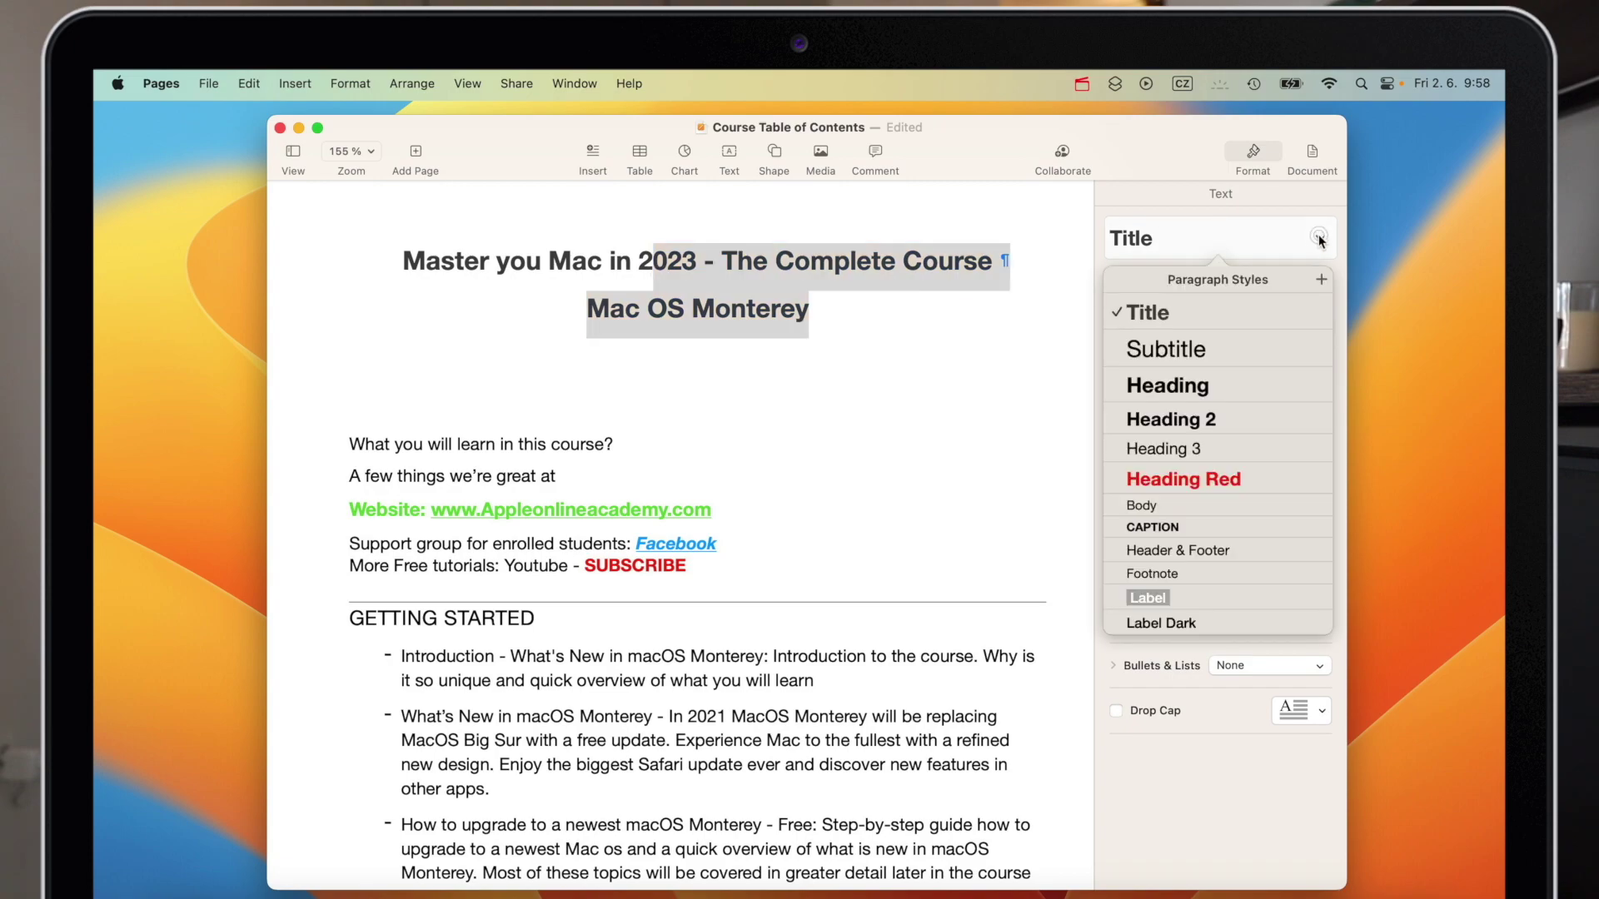
{"action": "left_click", "coordinate": [1325, 315]}
{"action": "mouse_move", "coordinate": [1336, 413]}
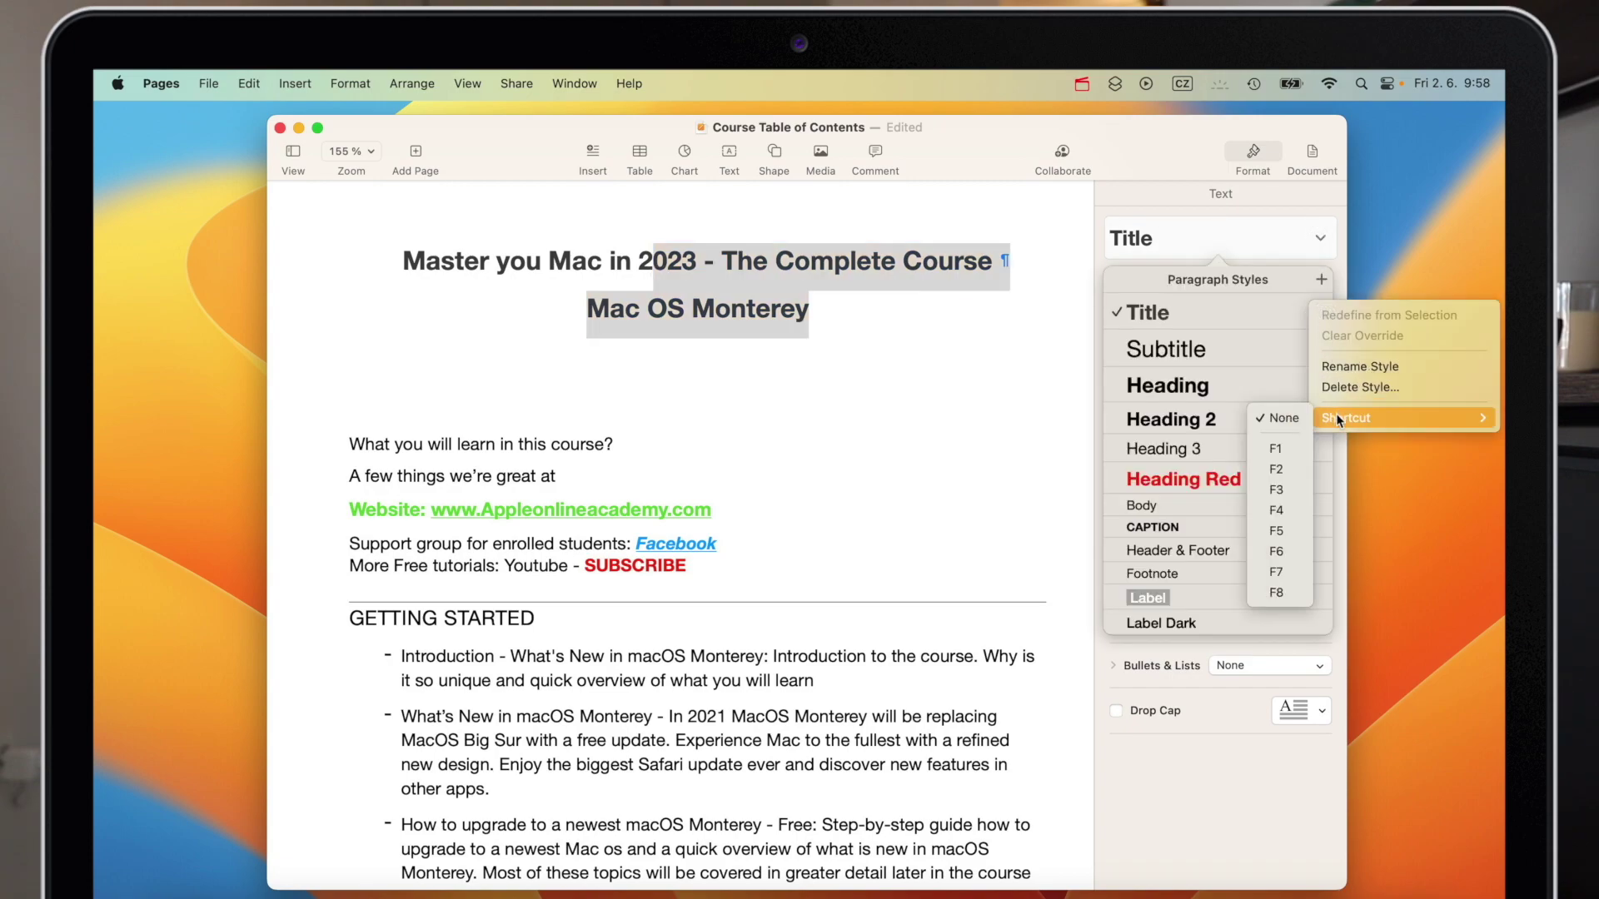
{"action": "left_click", "coordinate": [1285, 447]}
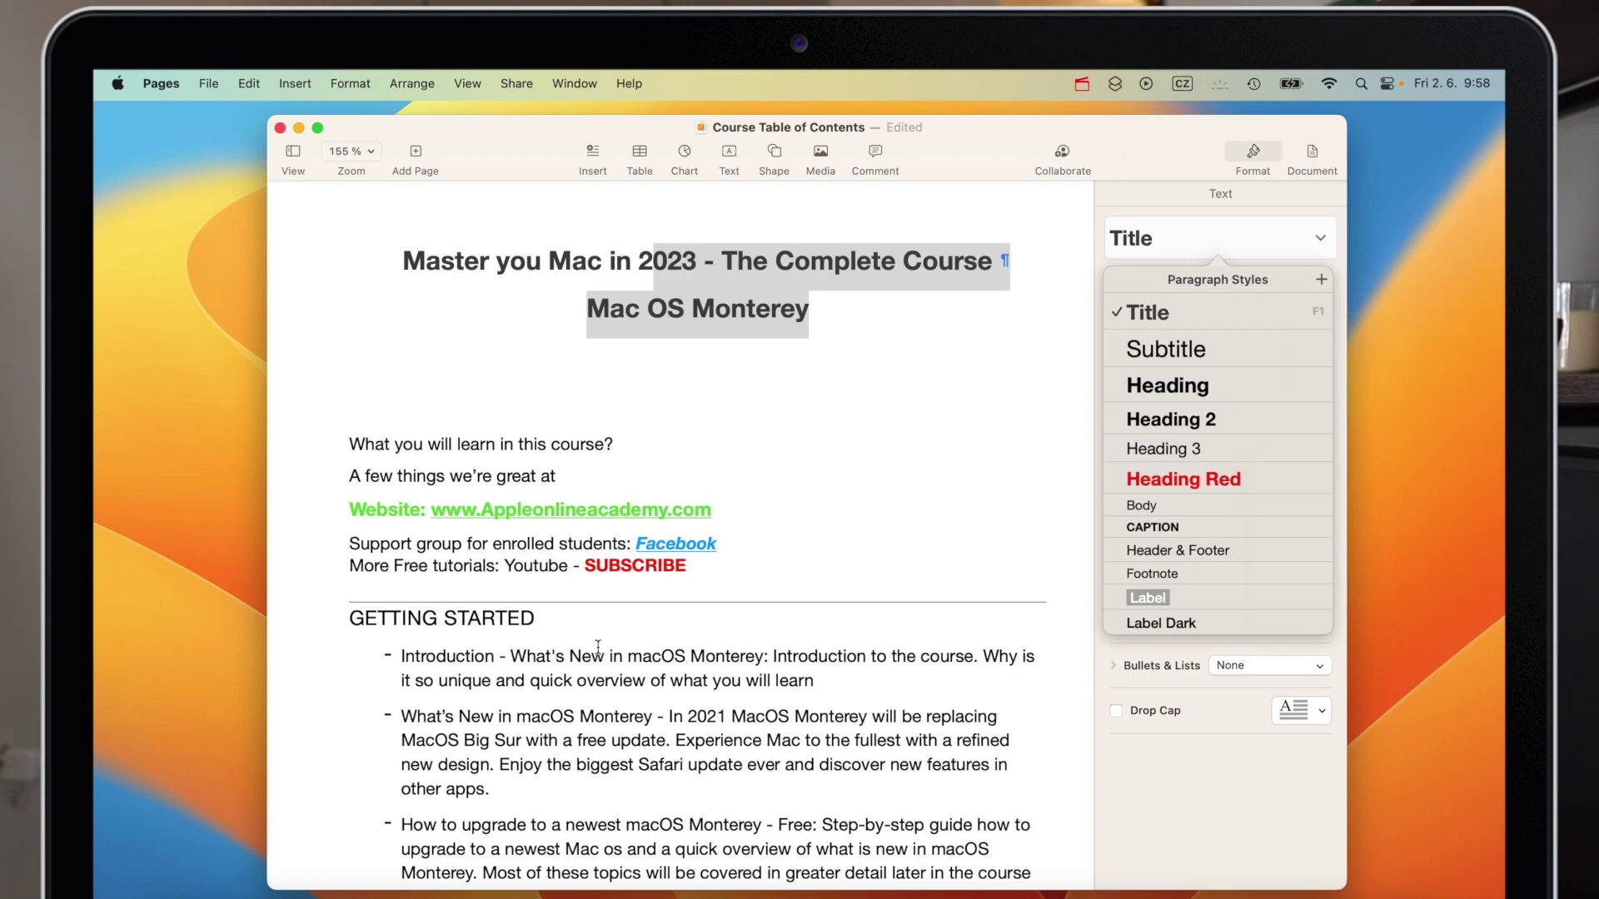
{"action": "left_click", "coordinate": [564, 633]}
Apply the Title style to the GETTING STARTED heading with F1.
{"action": "left_click_drag", "start_coordinate": [542, 617], "coordinate": [315, 617]}
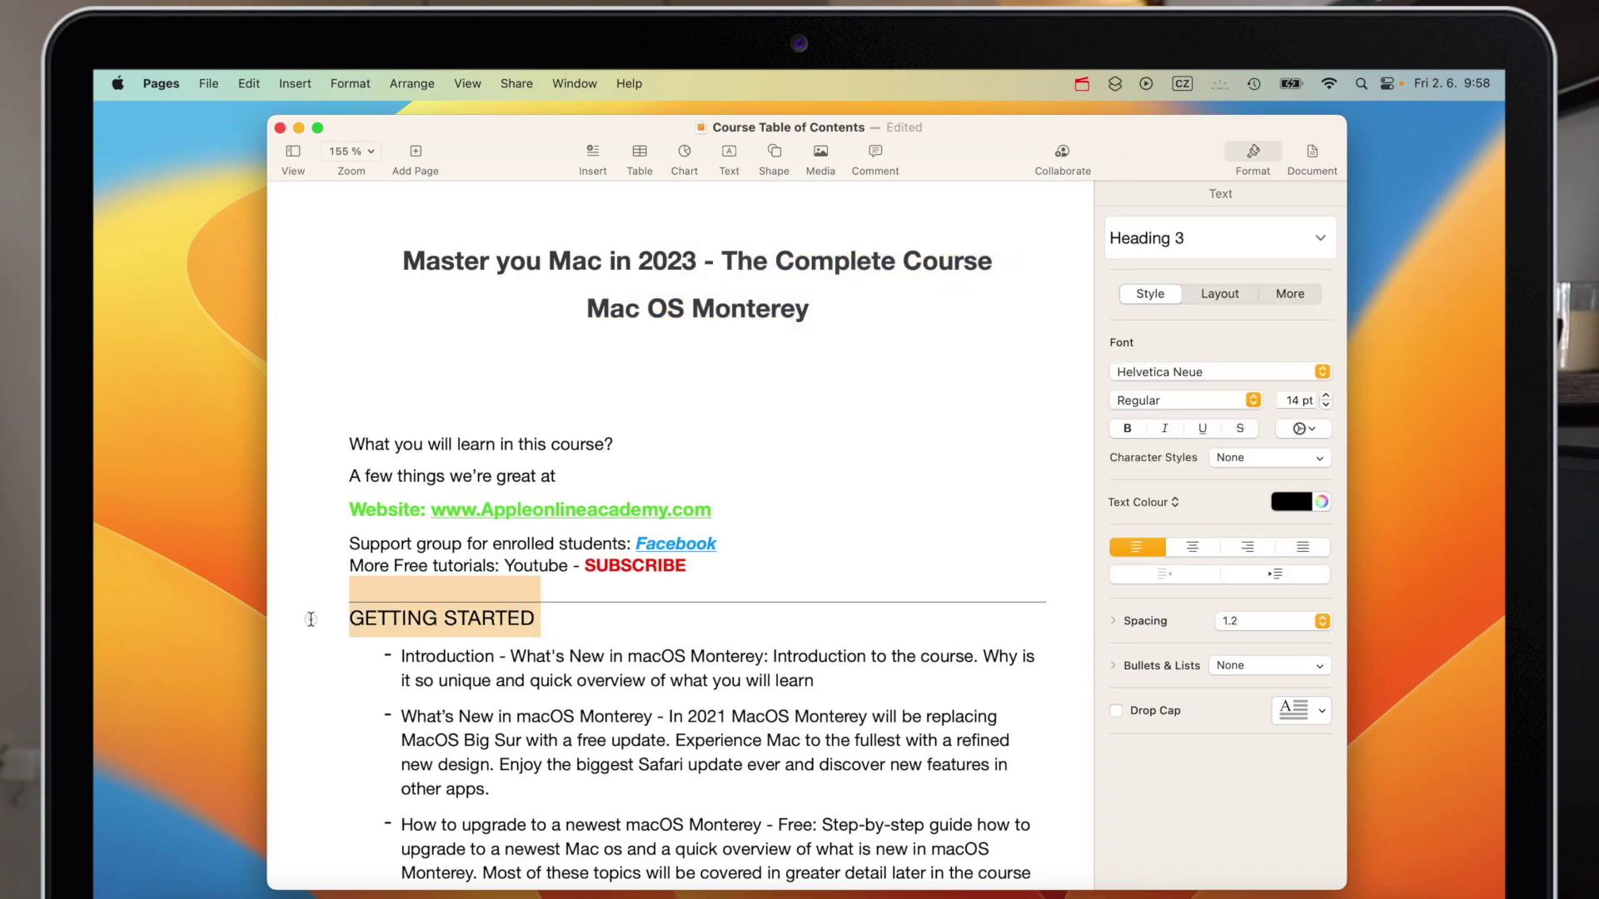
{"action": "key", "text": "F1"}
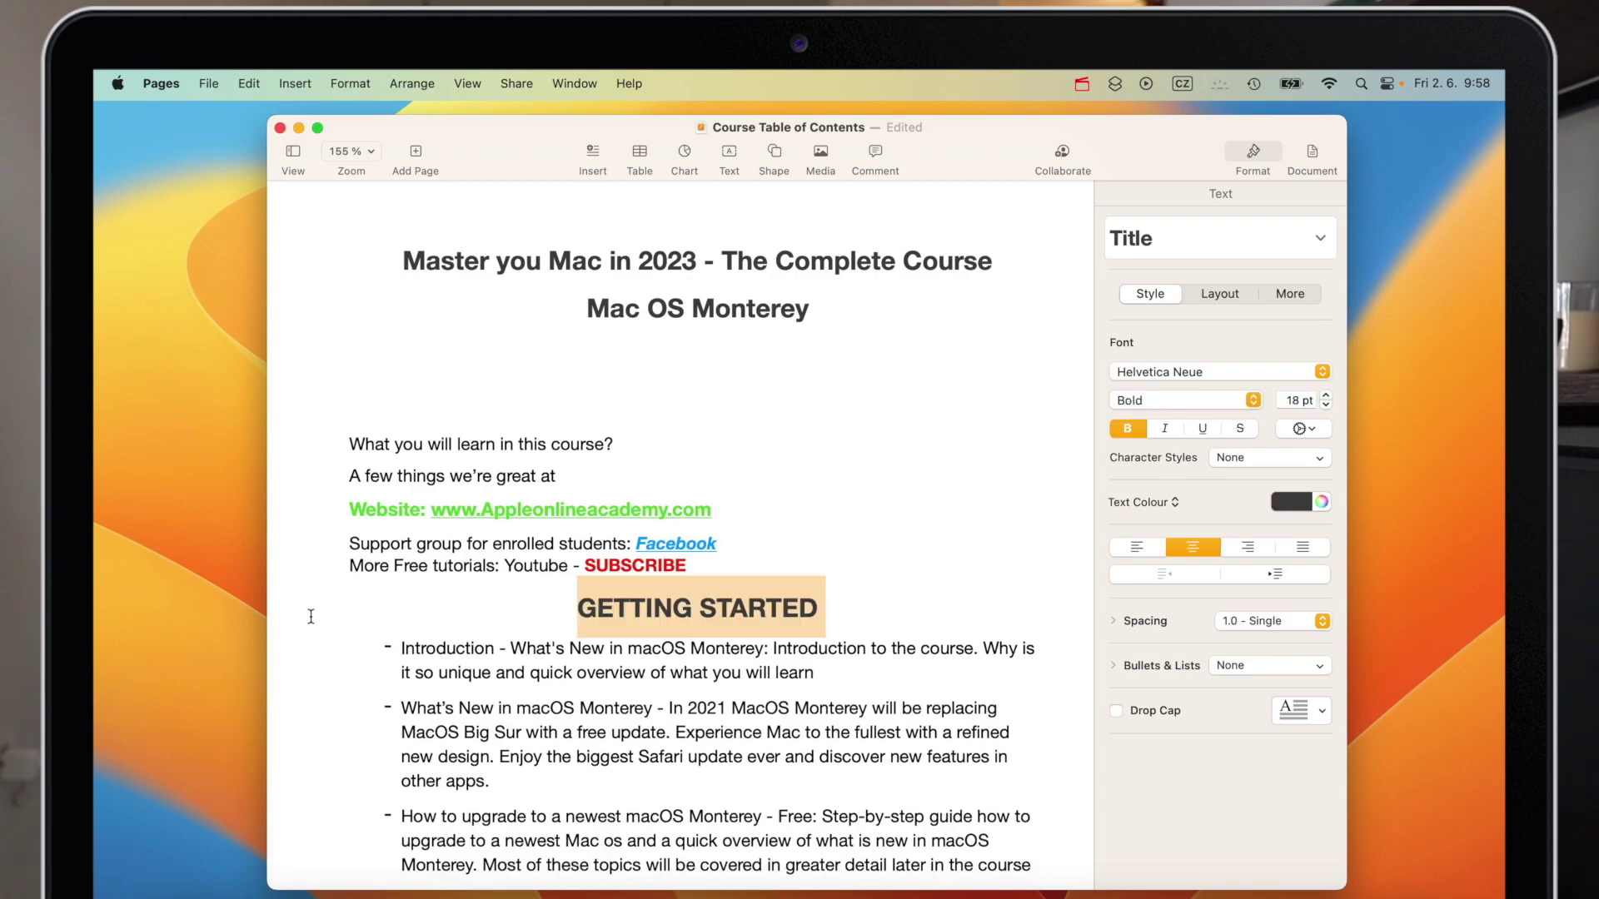
{"action": "left_click", "coordinate": [882, 608]}
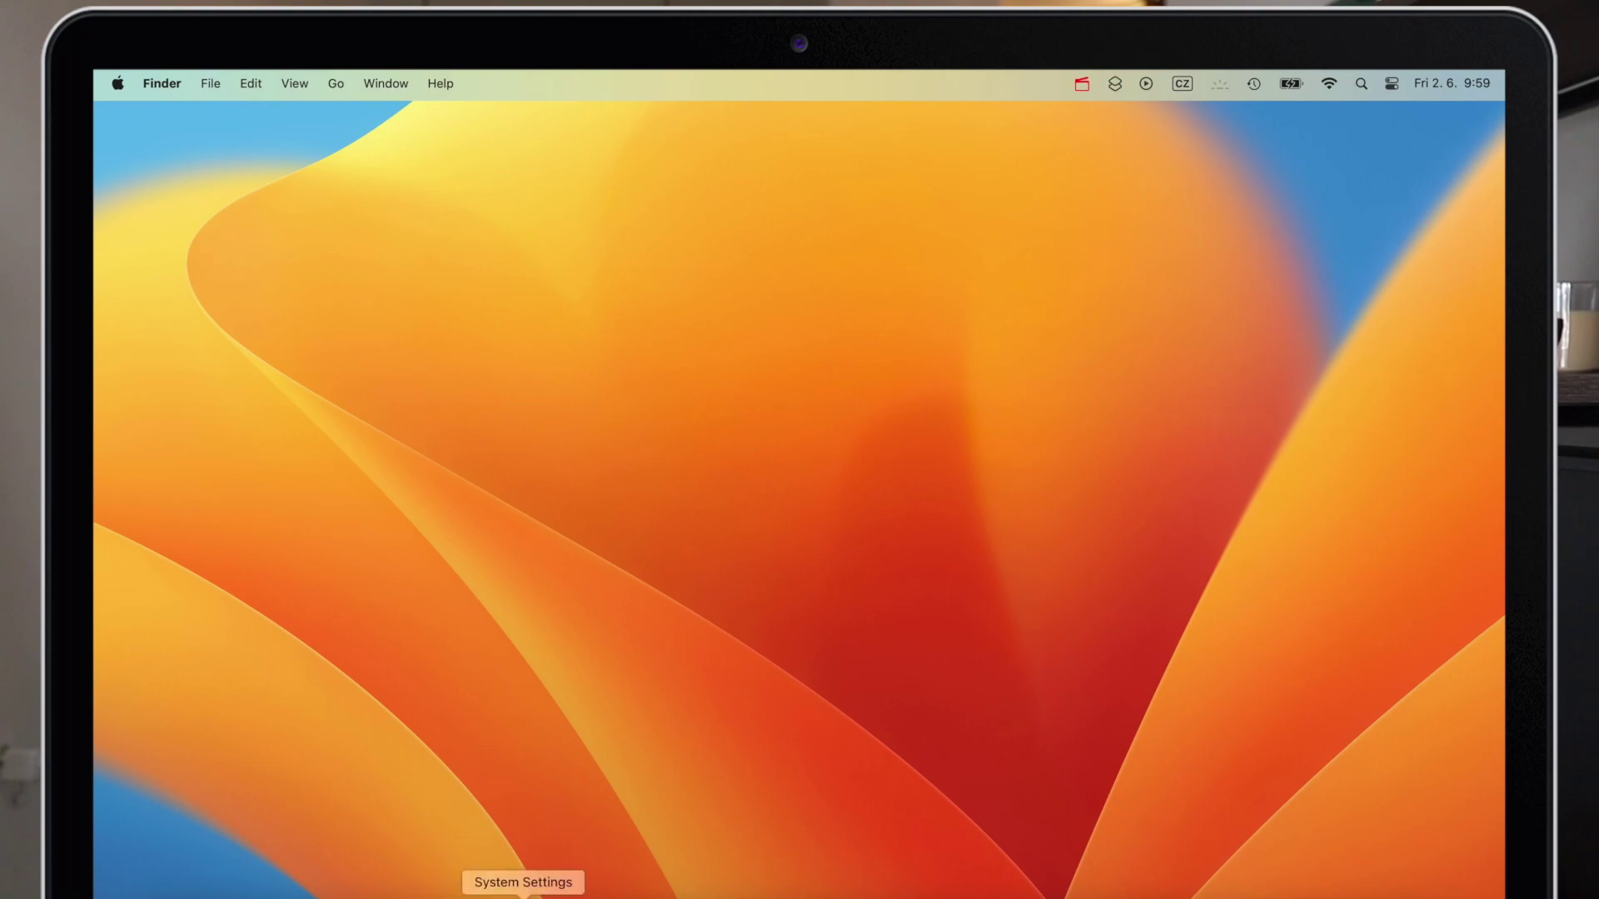
Open System Settings and go to Keyboard > Keyboard Shortcuts > Function Keys.
{"action": "left_click", "coordinate": [523, 895]}
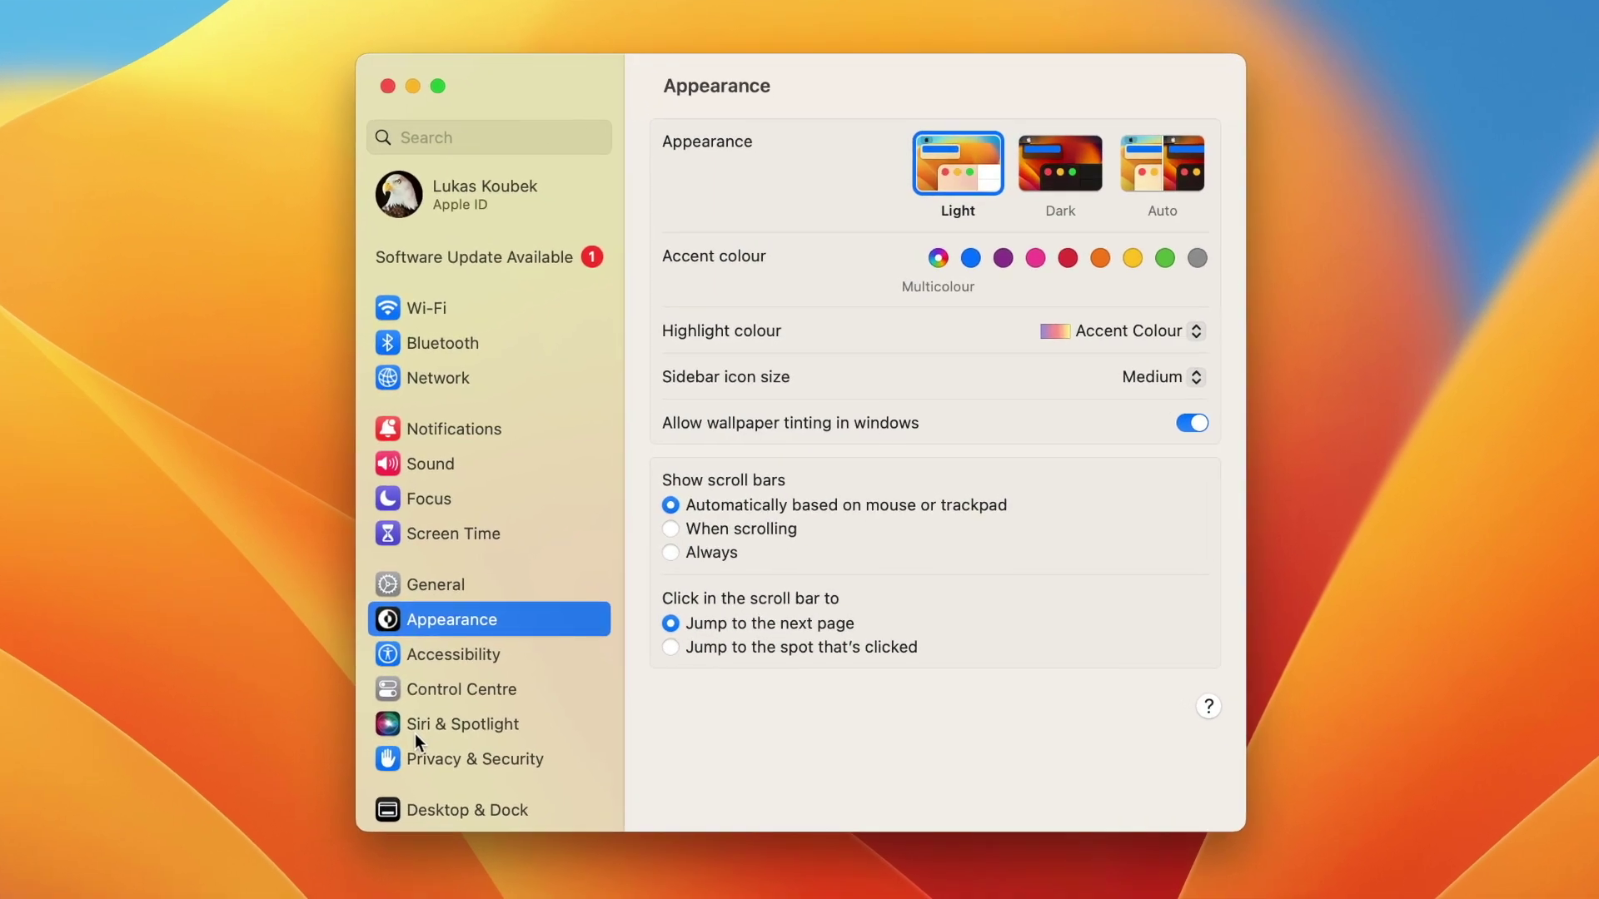
{"action": "scroll", "coordinate": [415, 733], "scroll_direction": "down", "scroll_amount": 10}
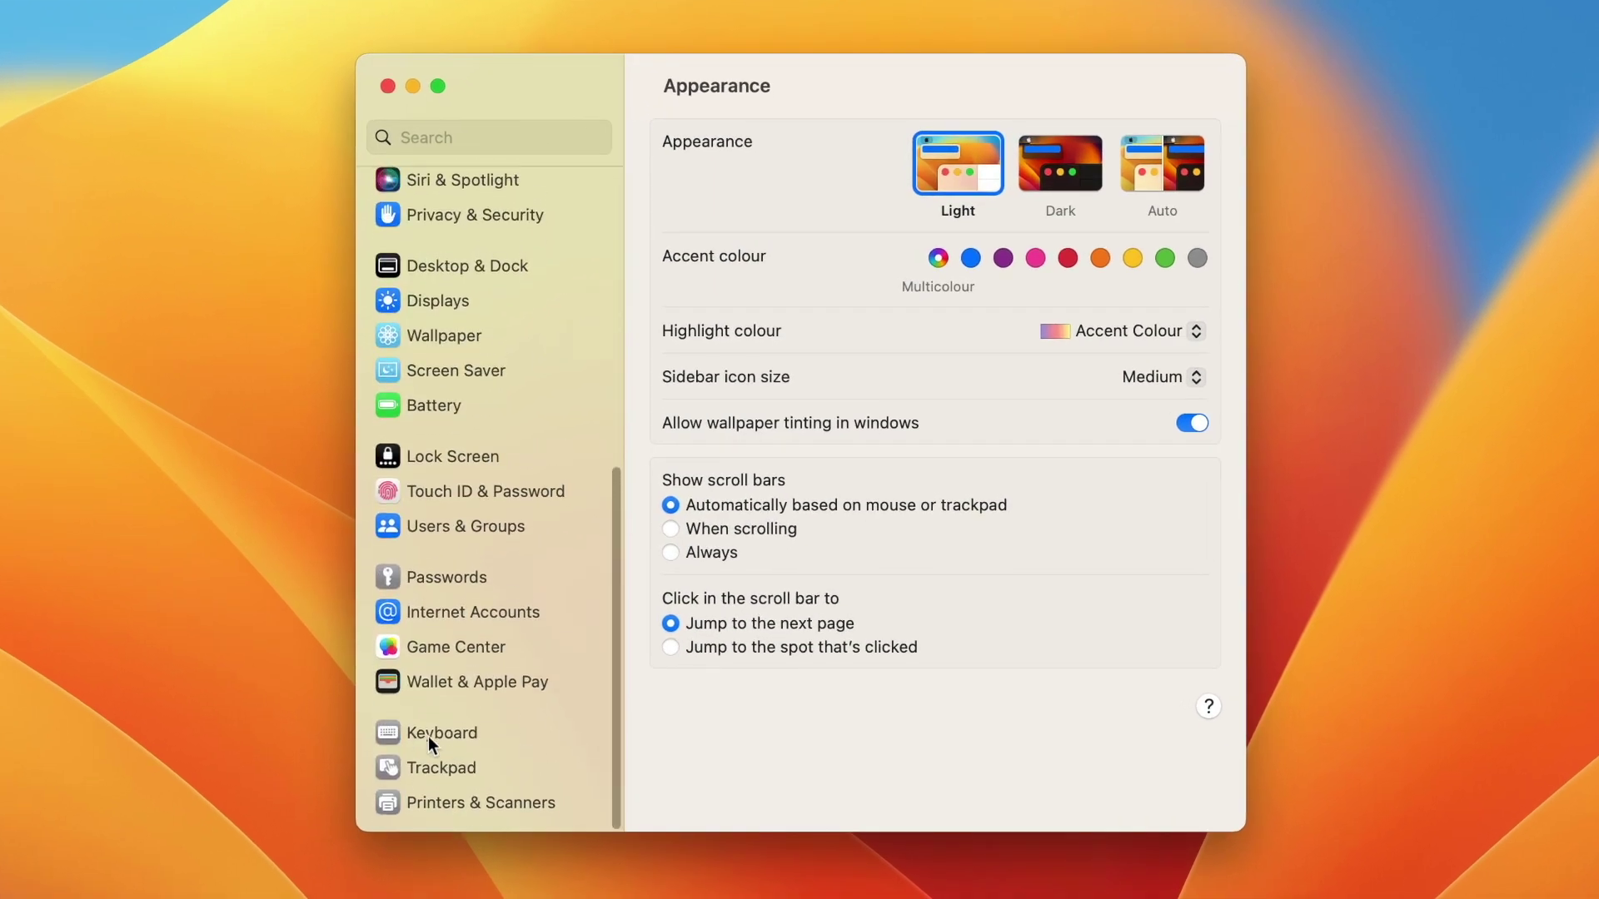
{"action": "left_click", "coordinate": [459, 733]}
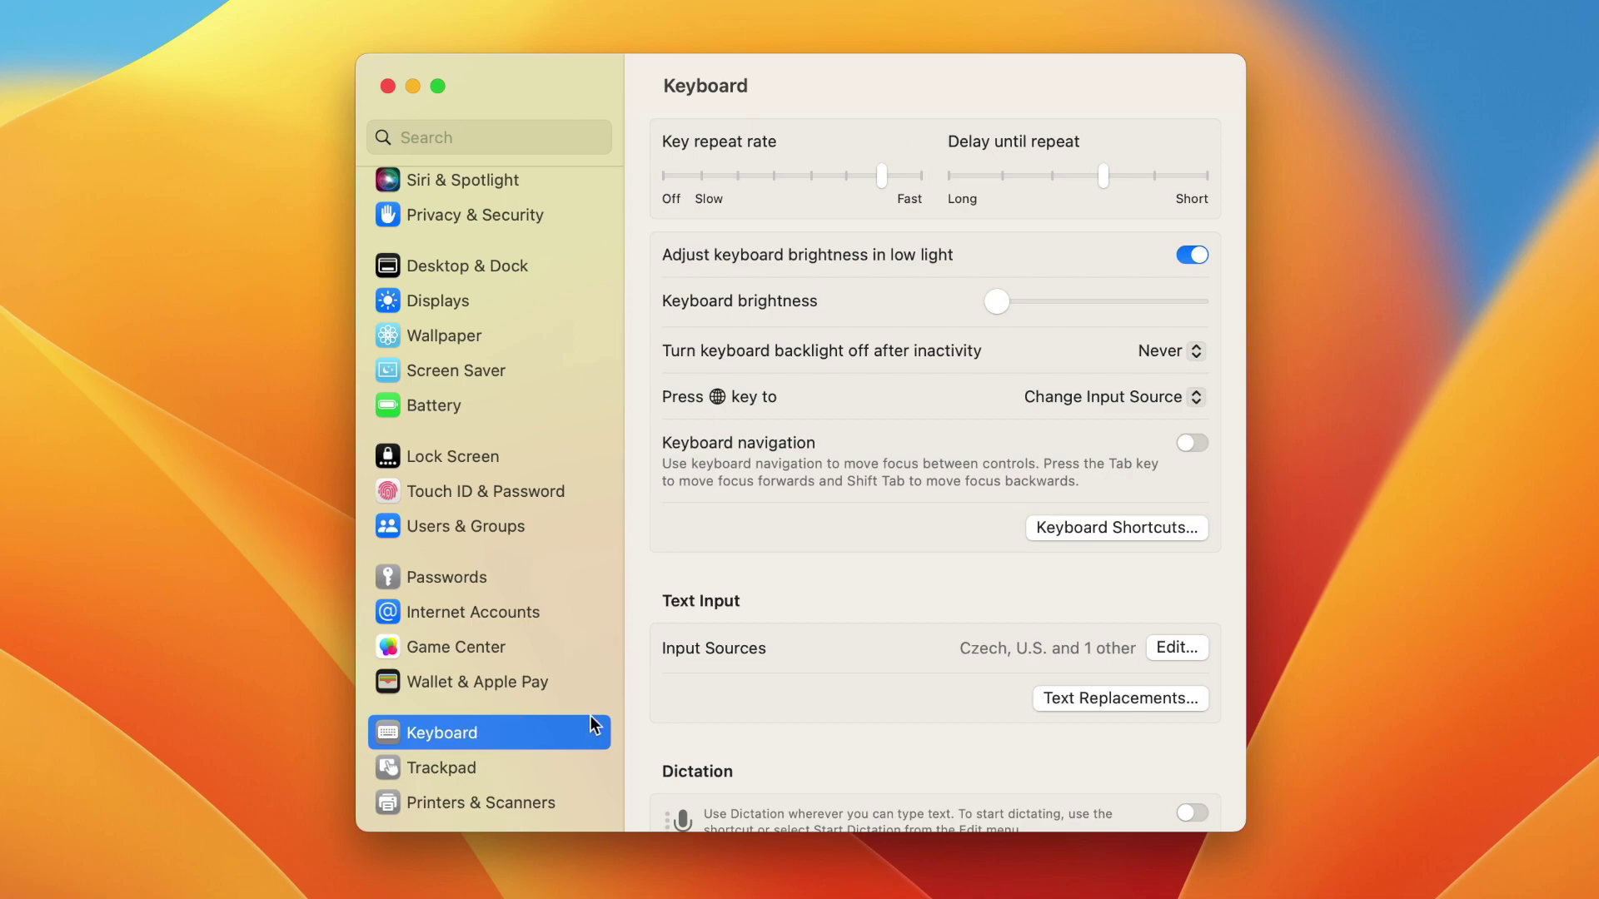
{"action": "left_click", "coordinate": [1095, 530]}
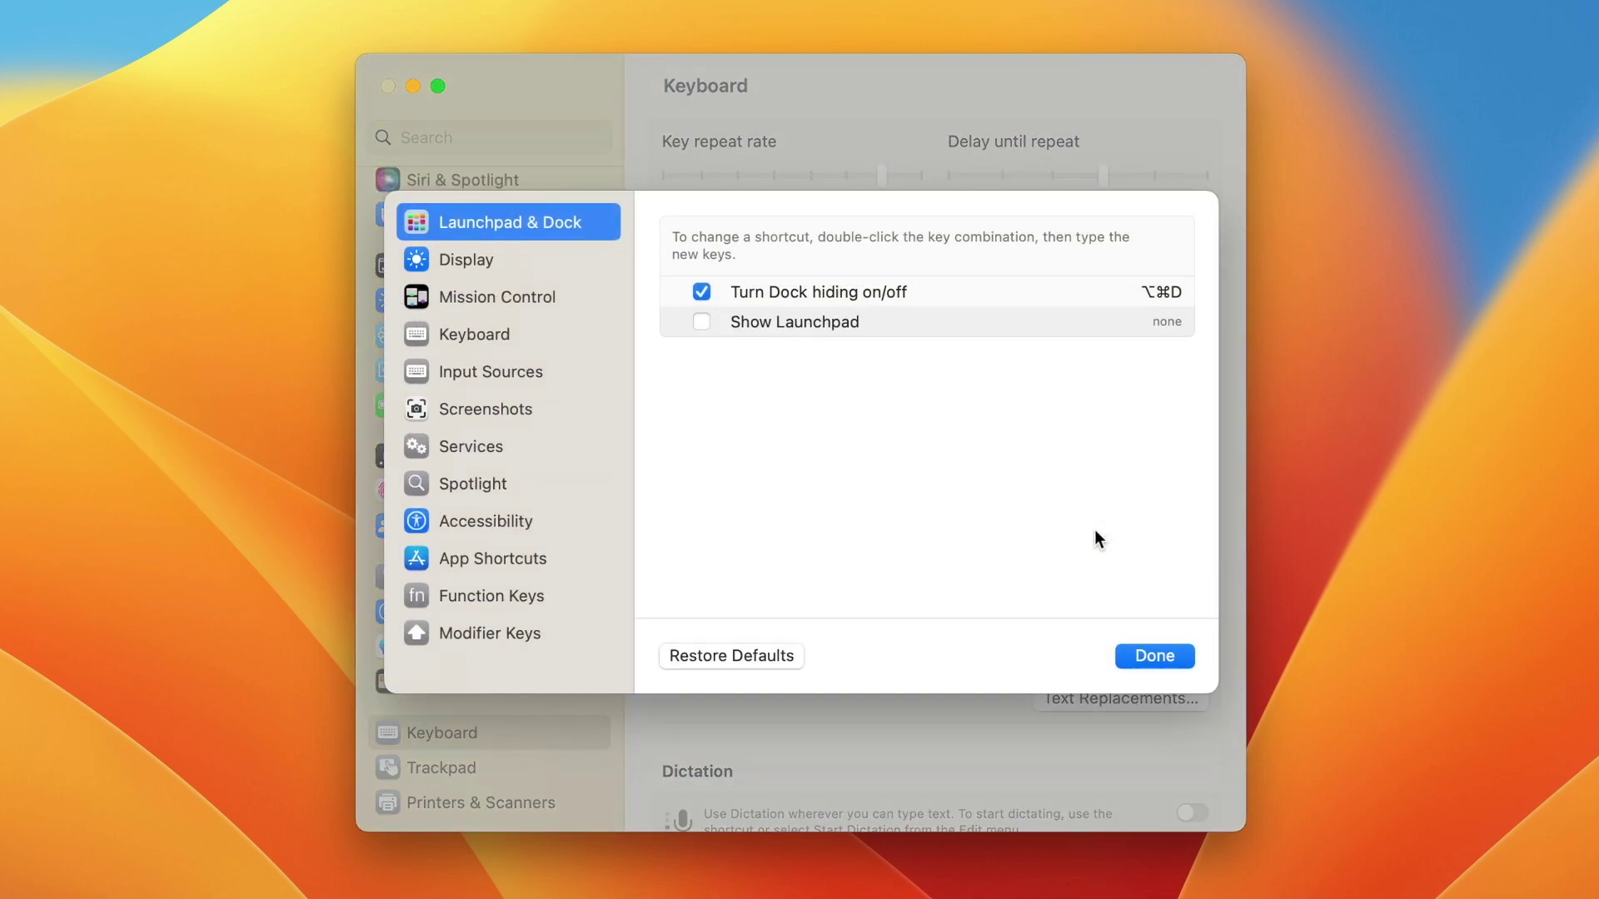
{"action": "left_click", "coordinate": [472, 602]}
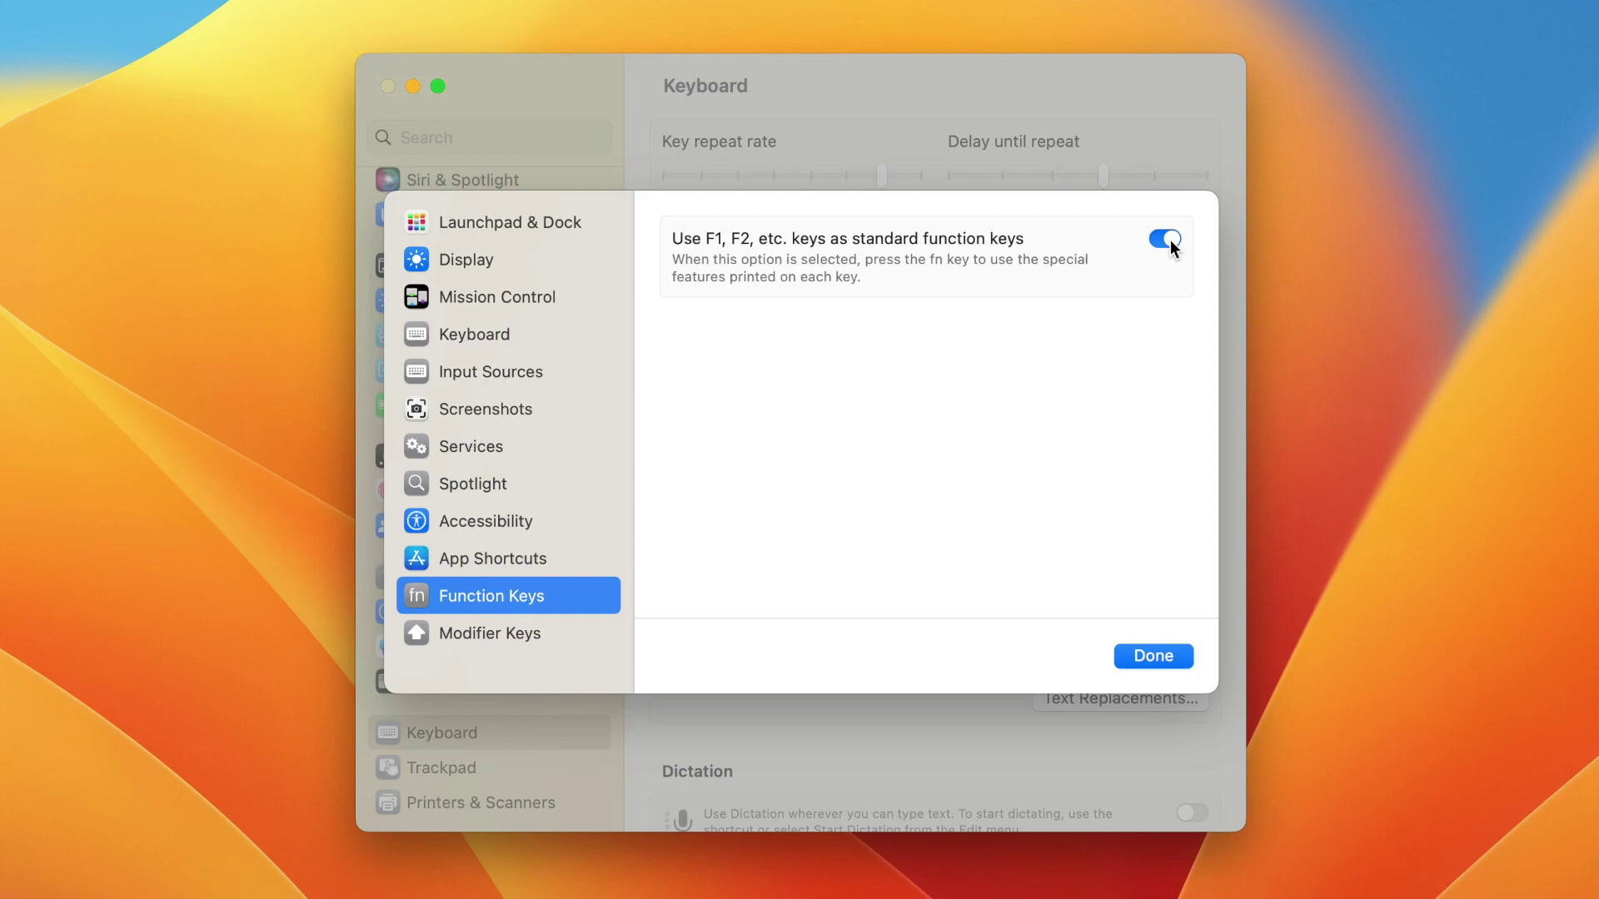
Reassign Safari's Online Courses app shortcut from ⌥⌘+ to F1.
{"action": "left_click", "coordinate": [510, 555]}
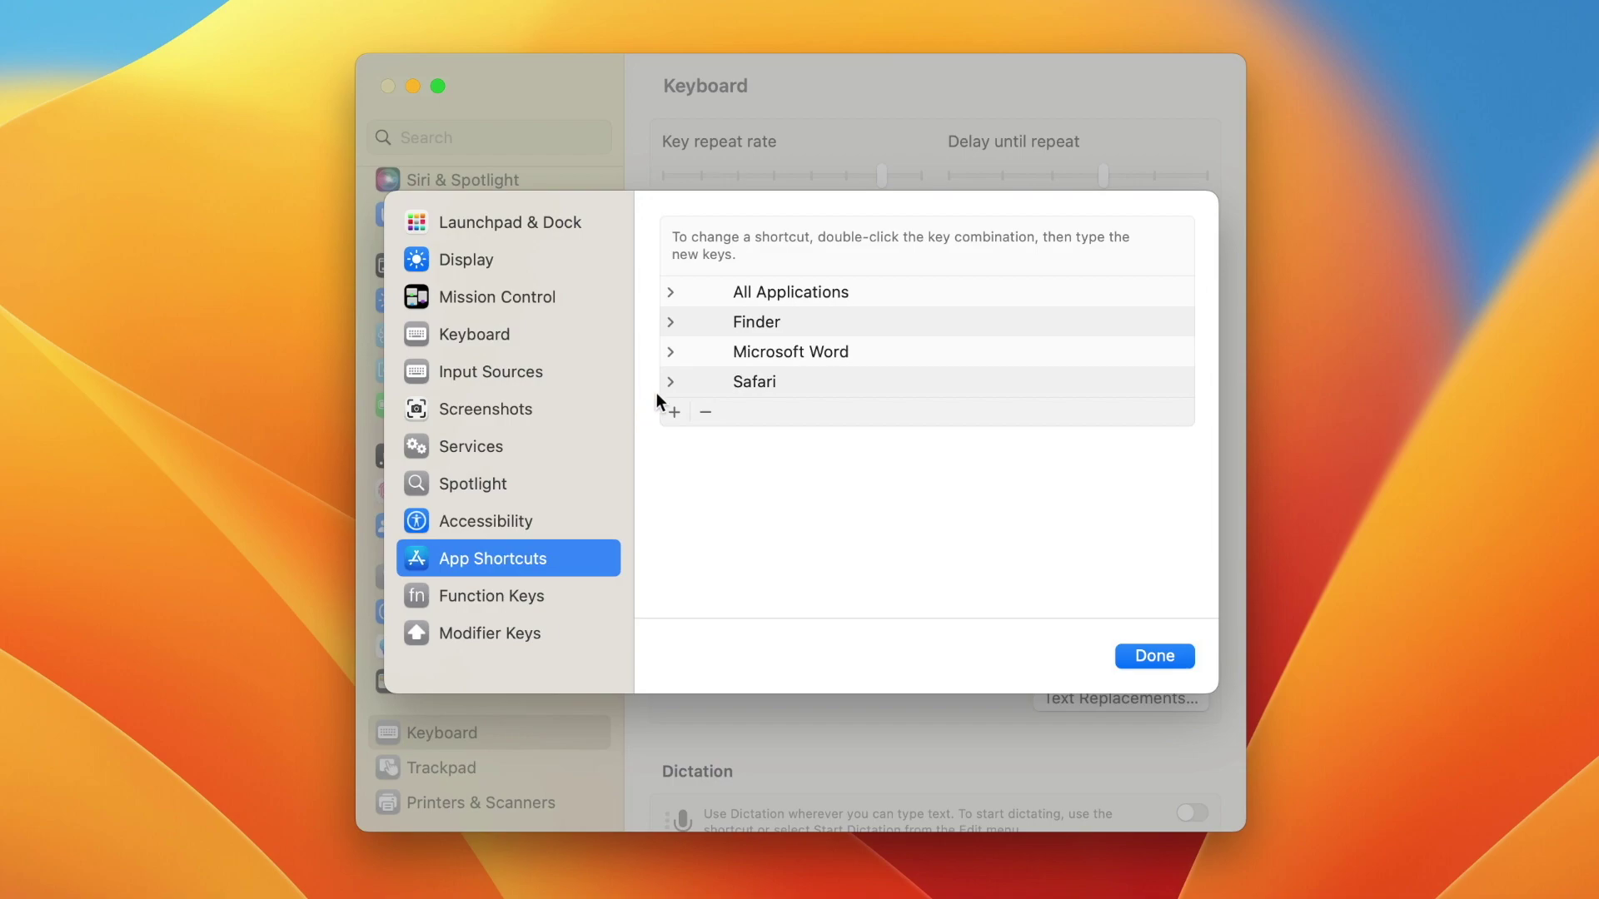
{"action": "left_click", "coordinate": [669, 382]}
{"action": "left_click", "coordinate": [1164, 412]}
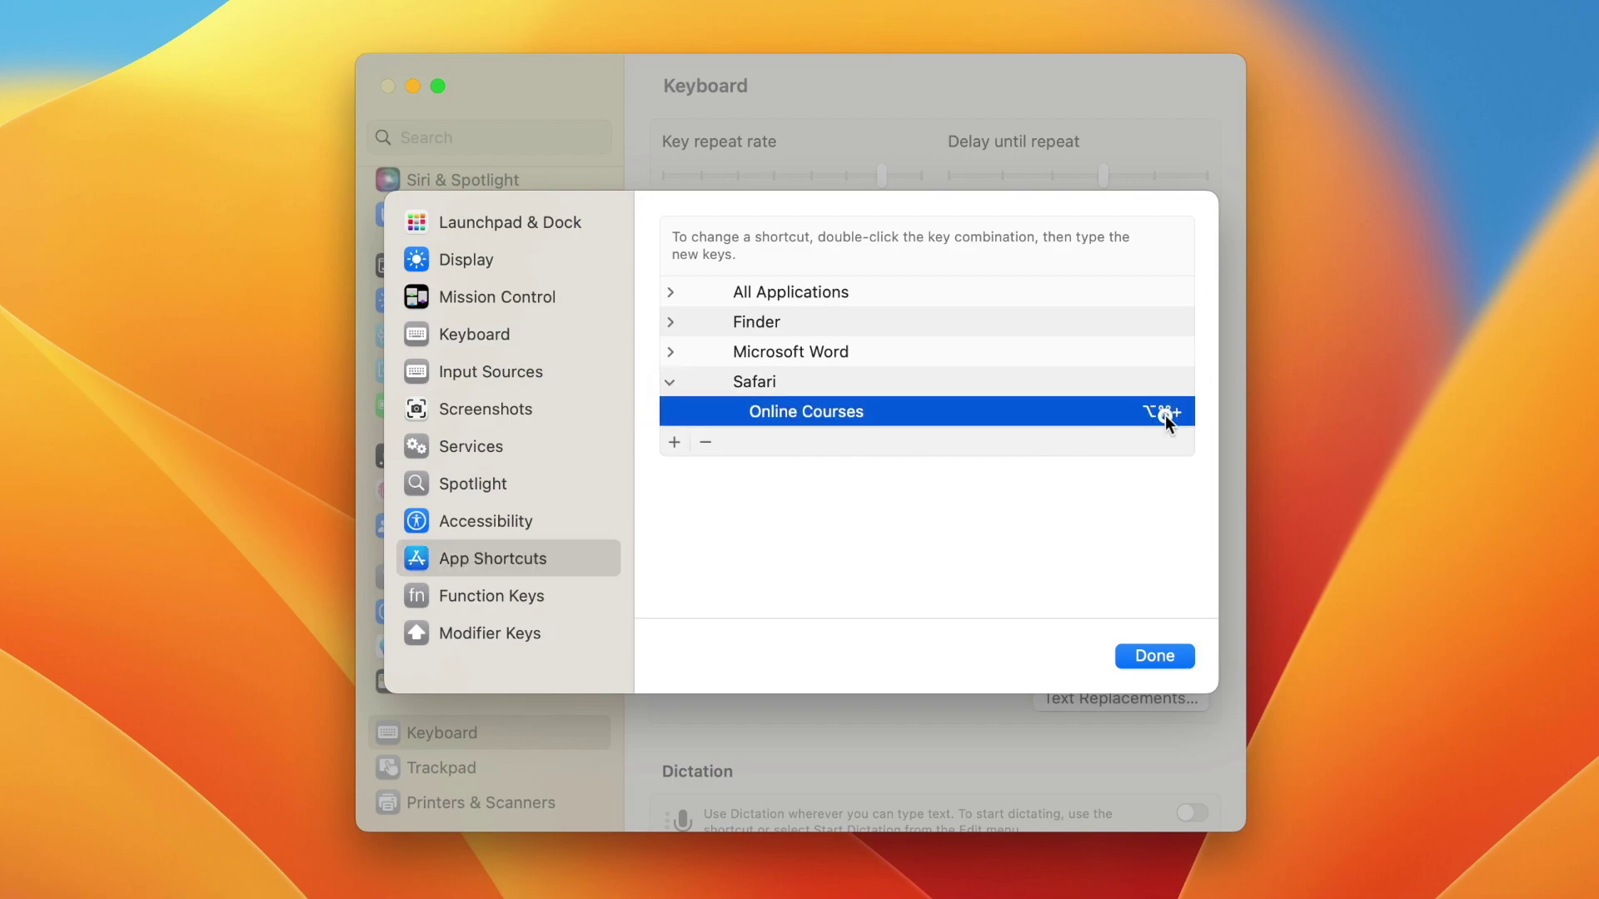
{"action": "double_click", "coordinate": [1166, 413]}
{"action": "key", "text": "F1"}
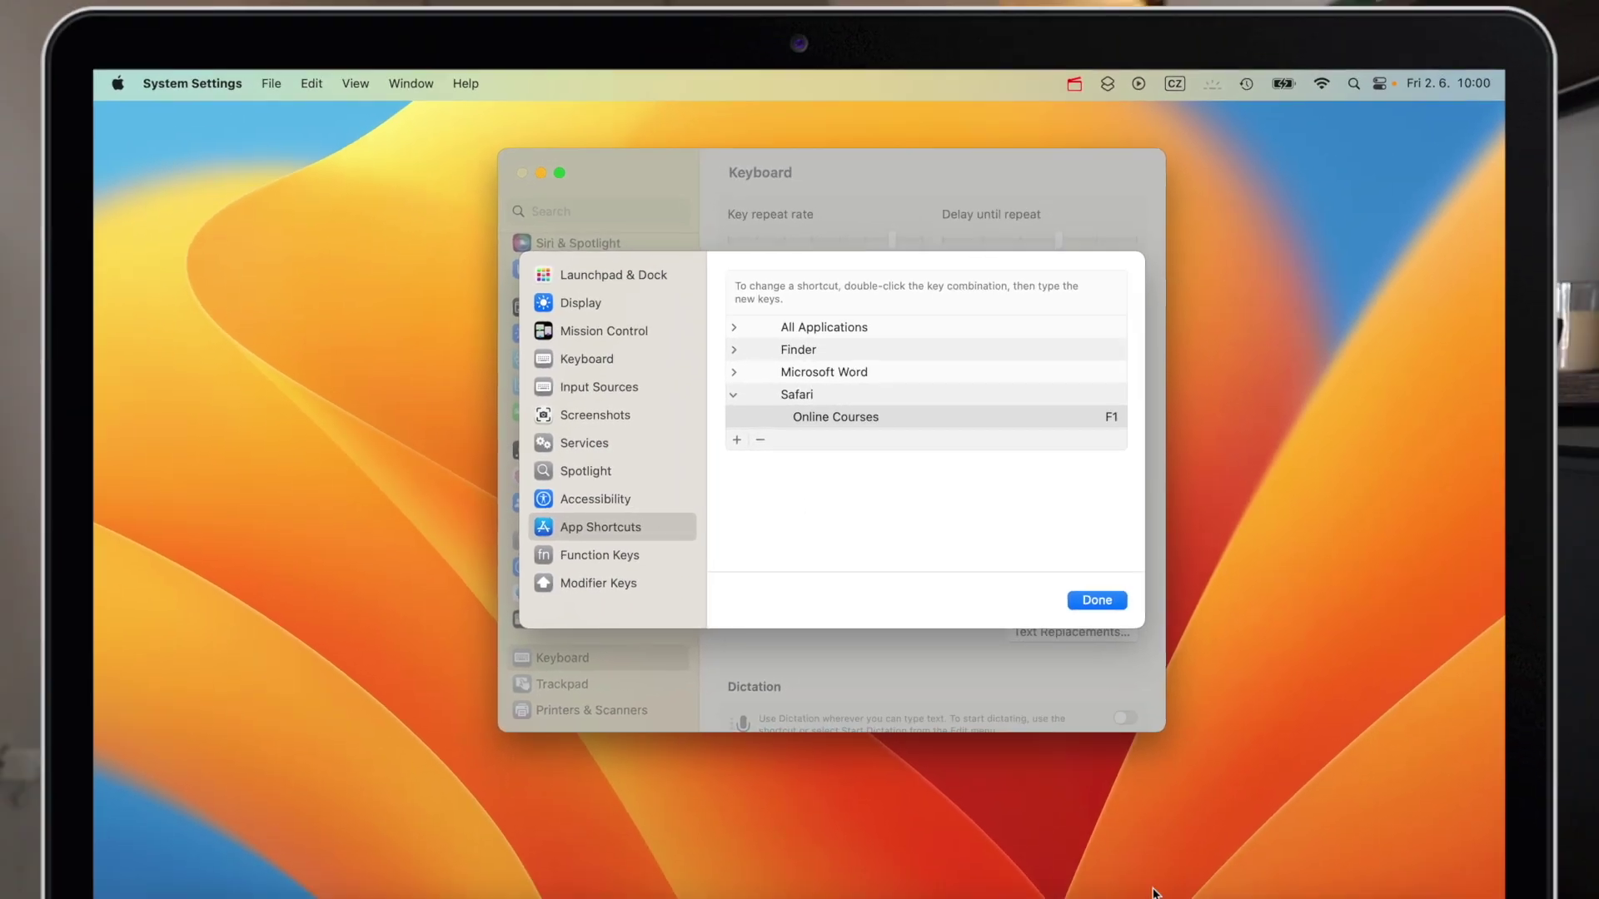
Bring Pages forward, dismiss its Insert menu unused, and close the Course Table of Contents document.
{"action": "left_click", "coordinate": [1160, 895]}
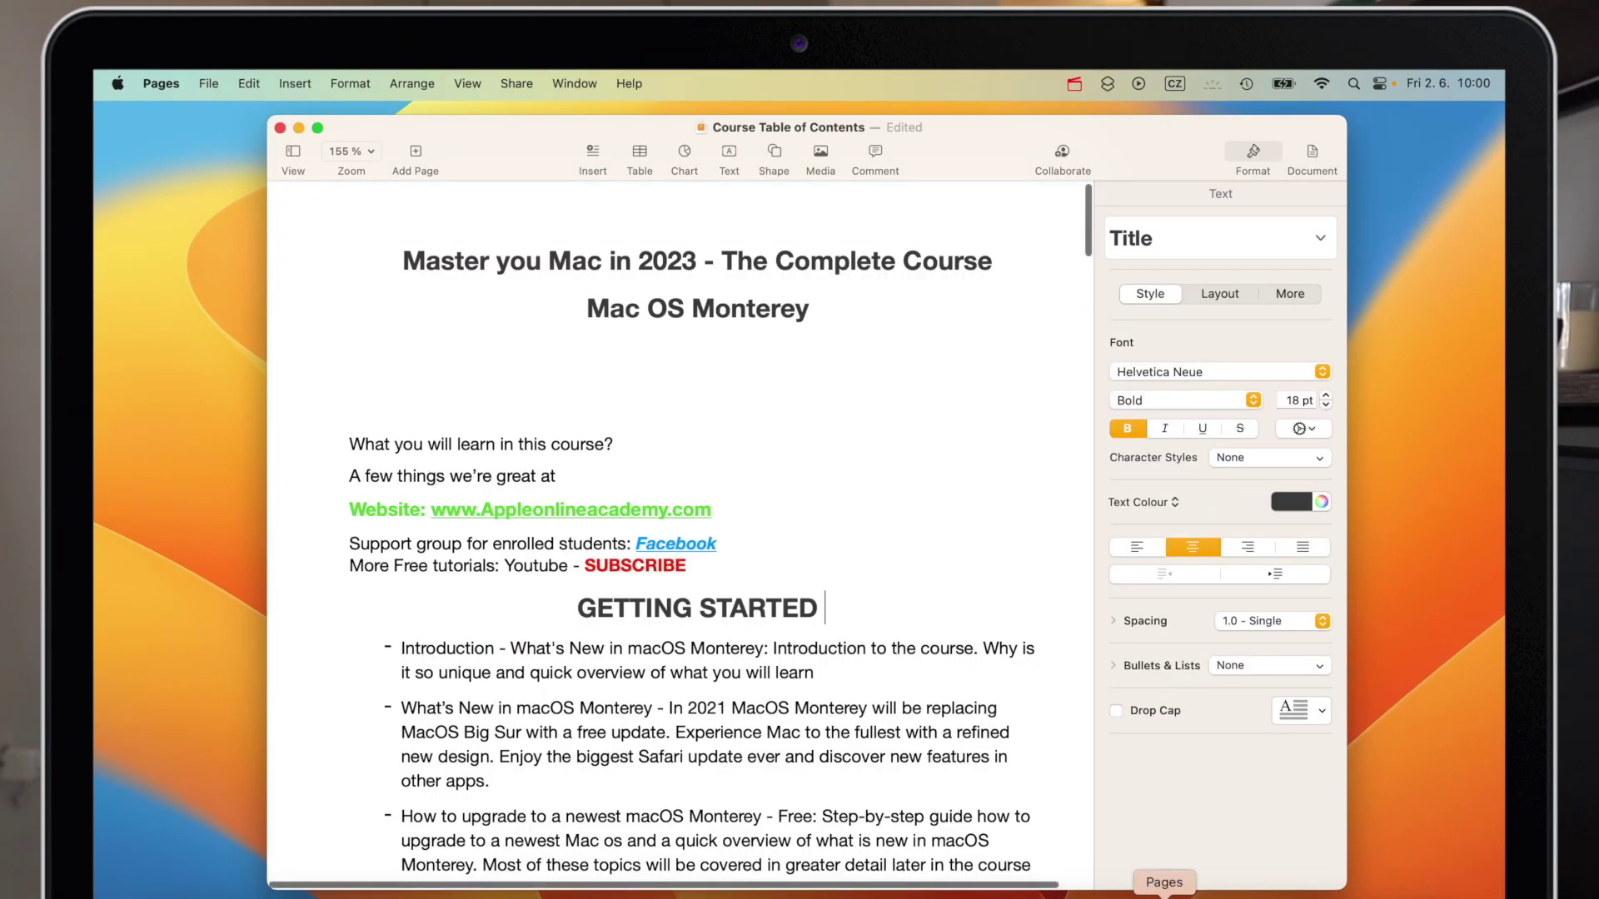
{"action": "left_click", "coordinate": [293, 84]}
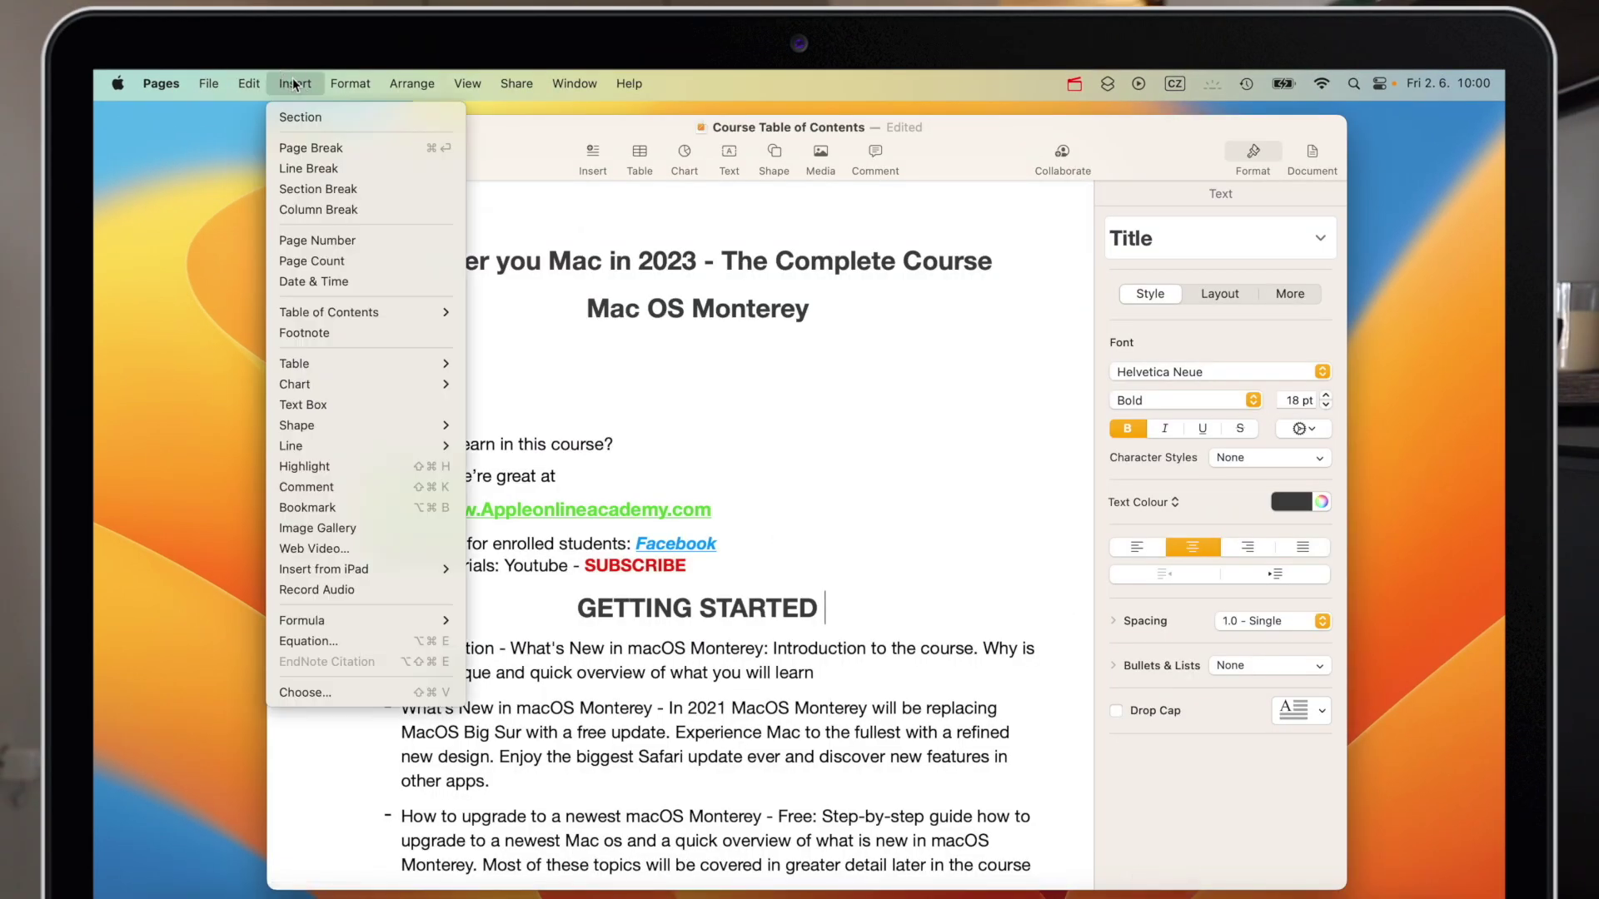
{"action": "mouse_move", "coordinate": [330, 365]}
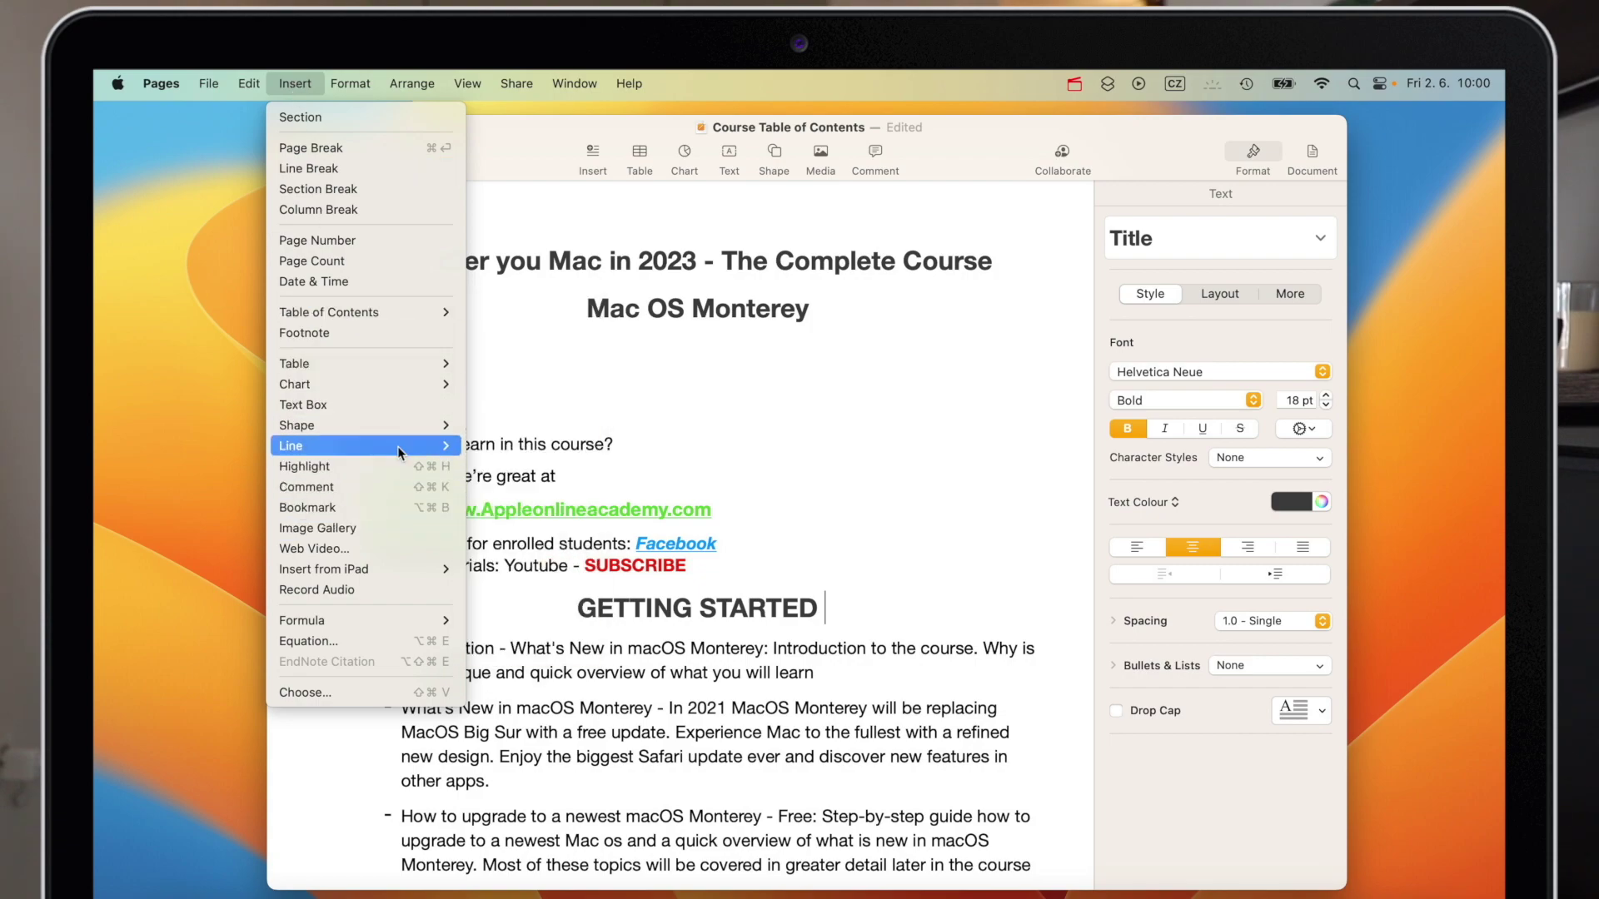
{"action": "left_click", "coordinate": [608, 352]}
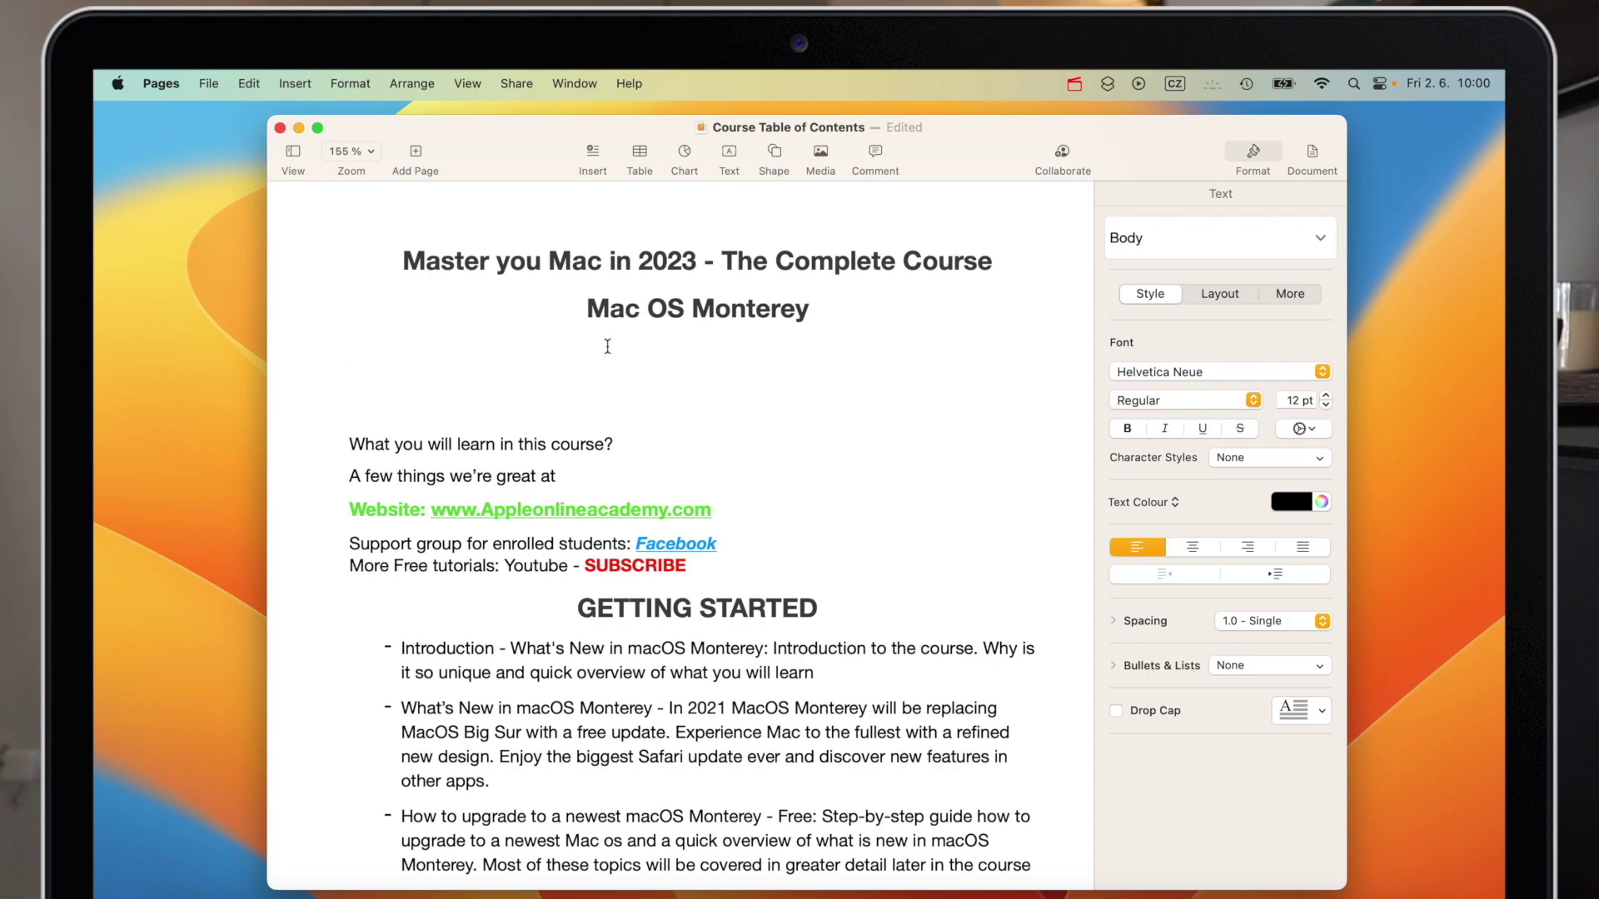
{"action": "left_click", "coordinate": [280, 128]}
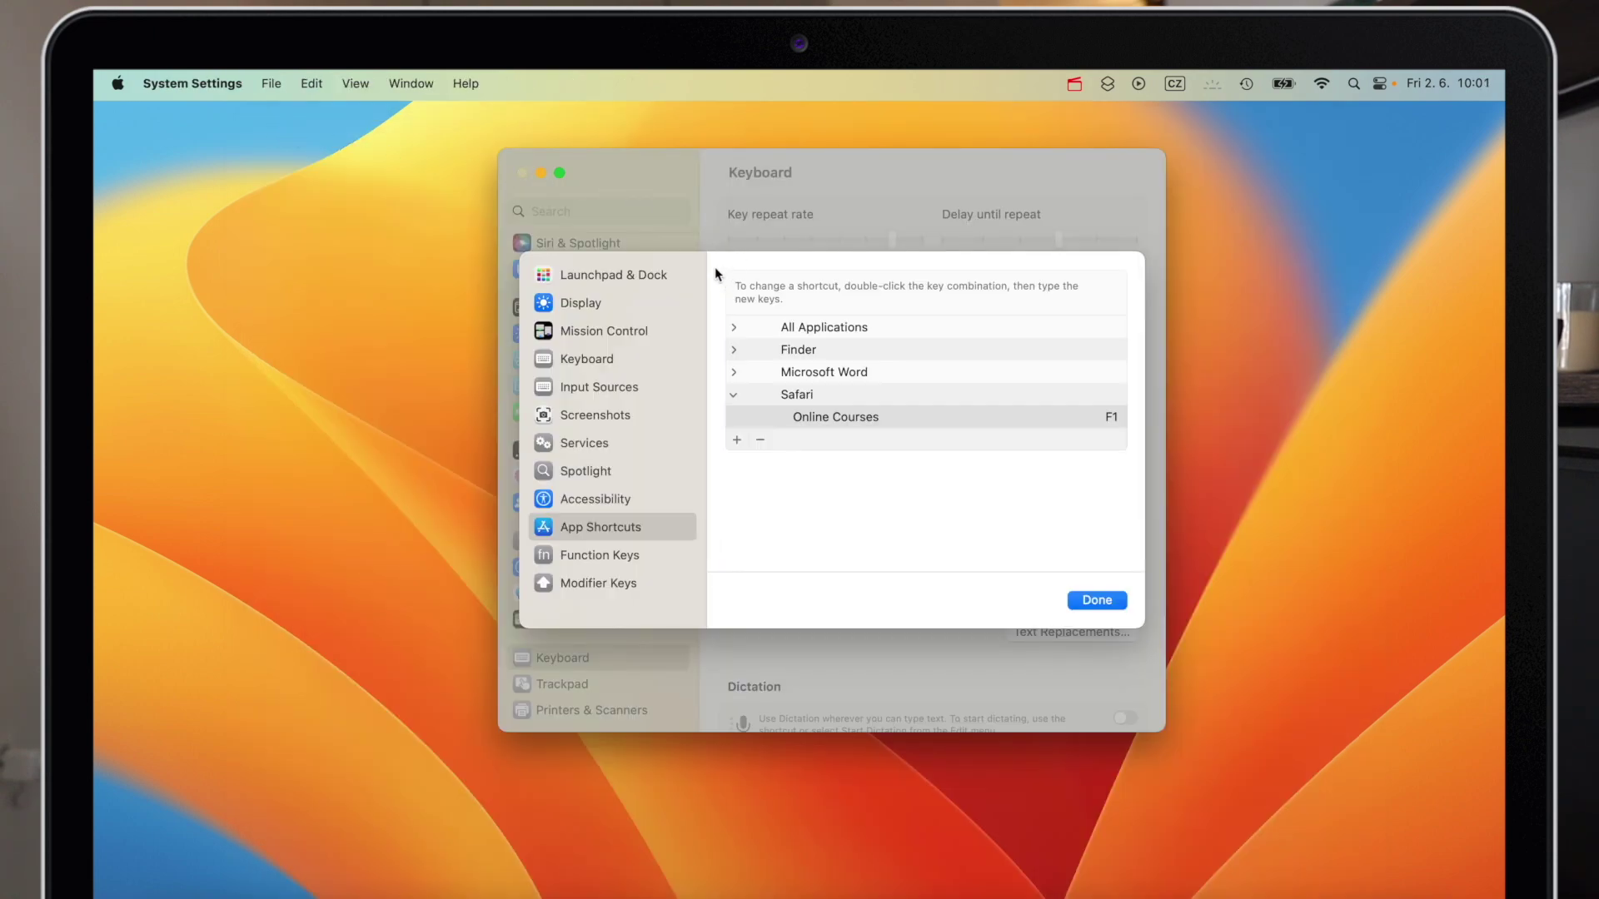
Finish the app shortcut edits, quit System Settings, and launch Shortcuts from Launchpad.
{"action": "left_click", "coordinate": [1093, 599]}
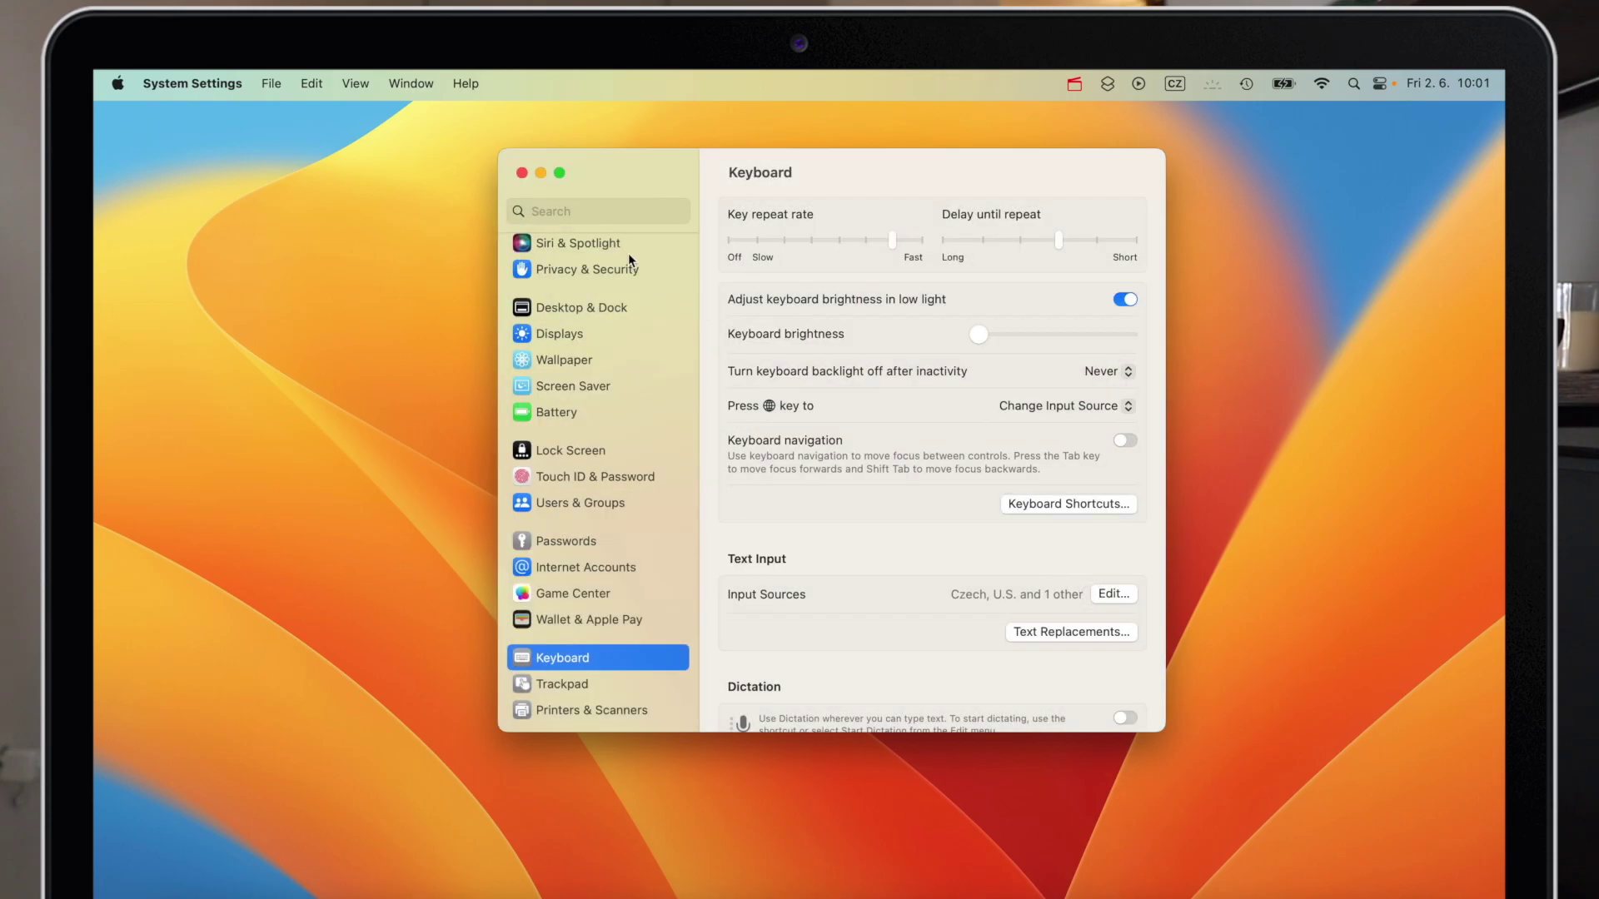
{"action": "left_click", "coordinate": [523, 173]}
{"action": "key", "text": "F4"}
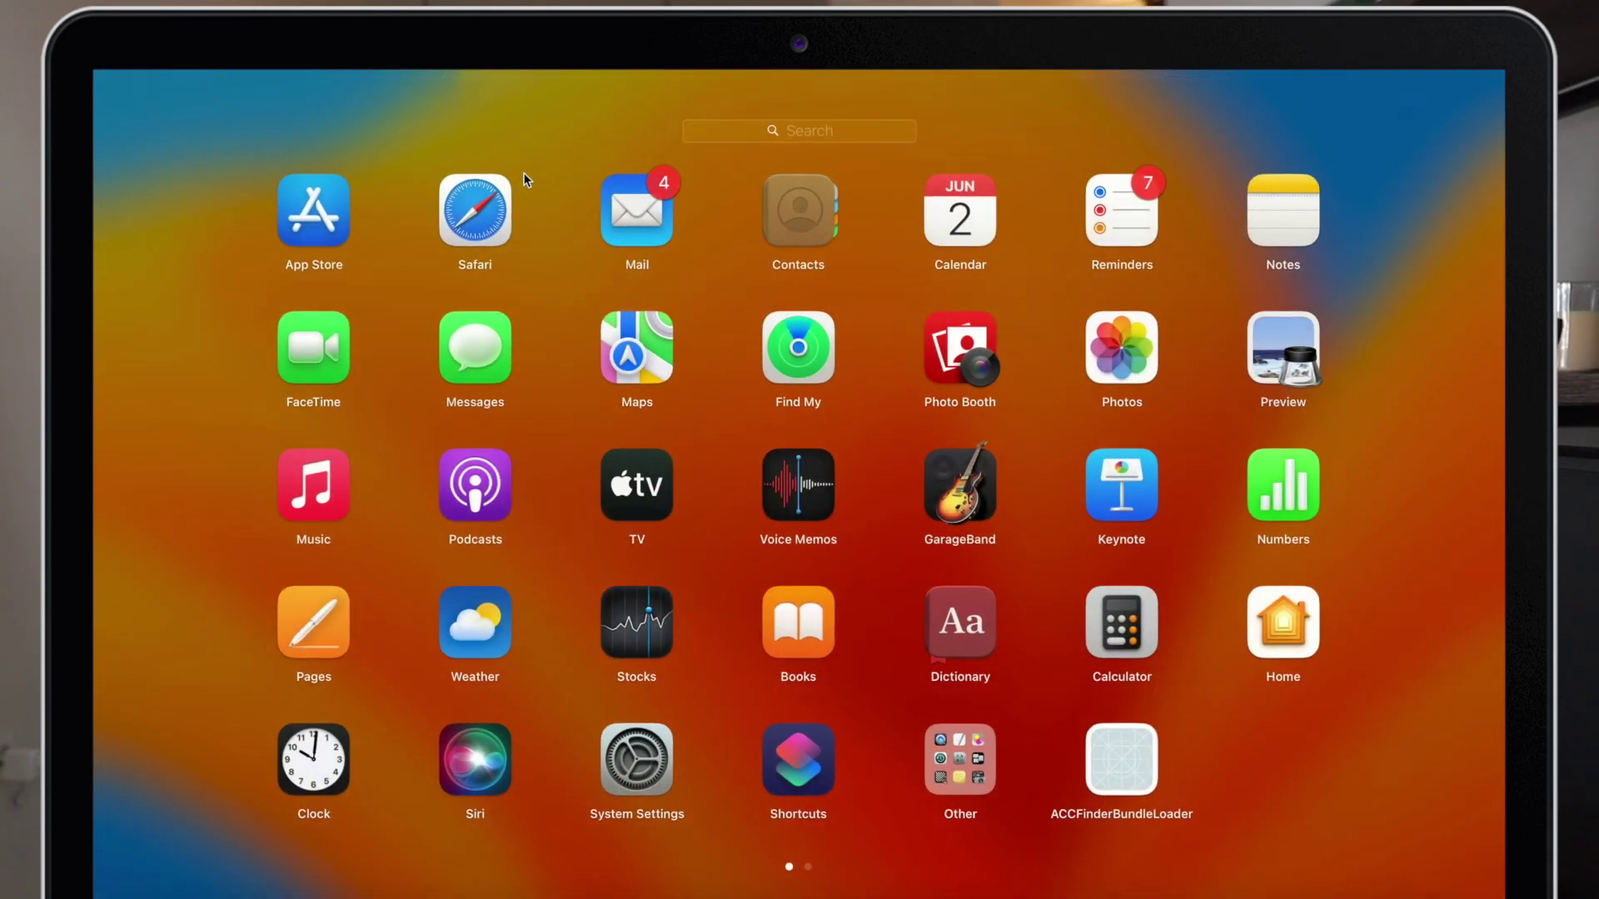
{"action": "left_click", "coordinate": [815, 757]}
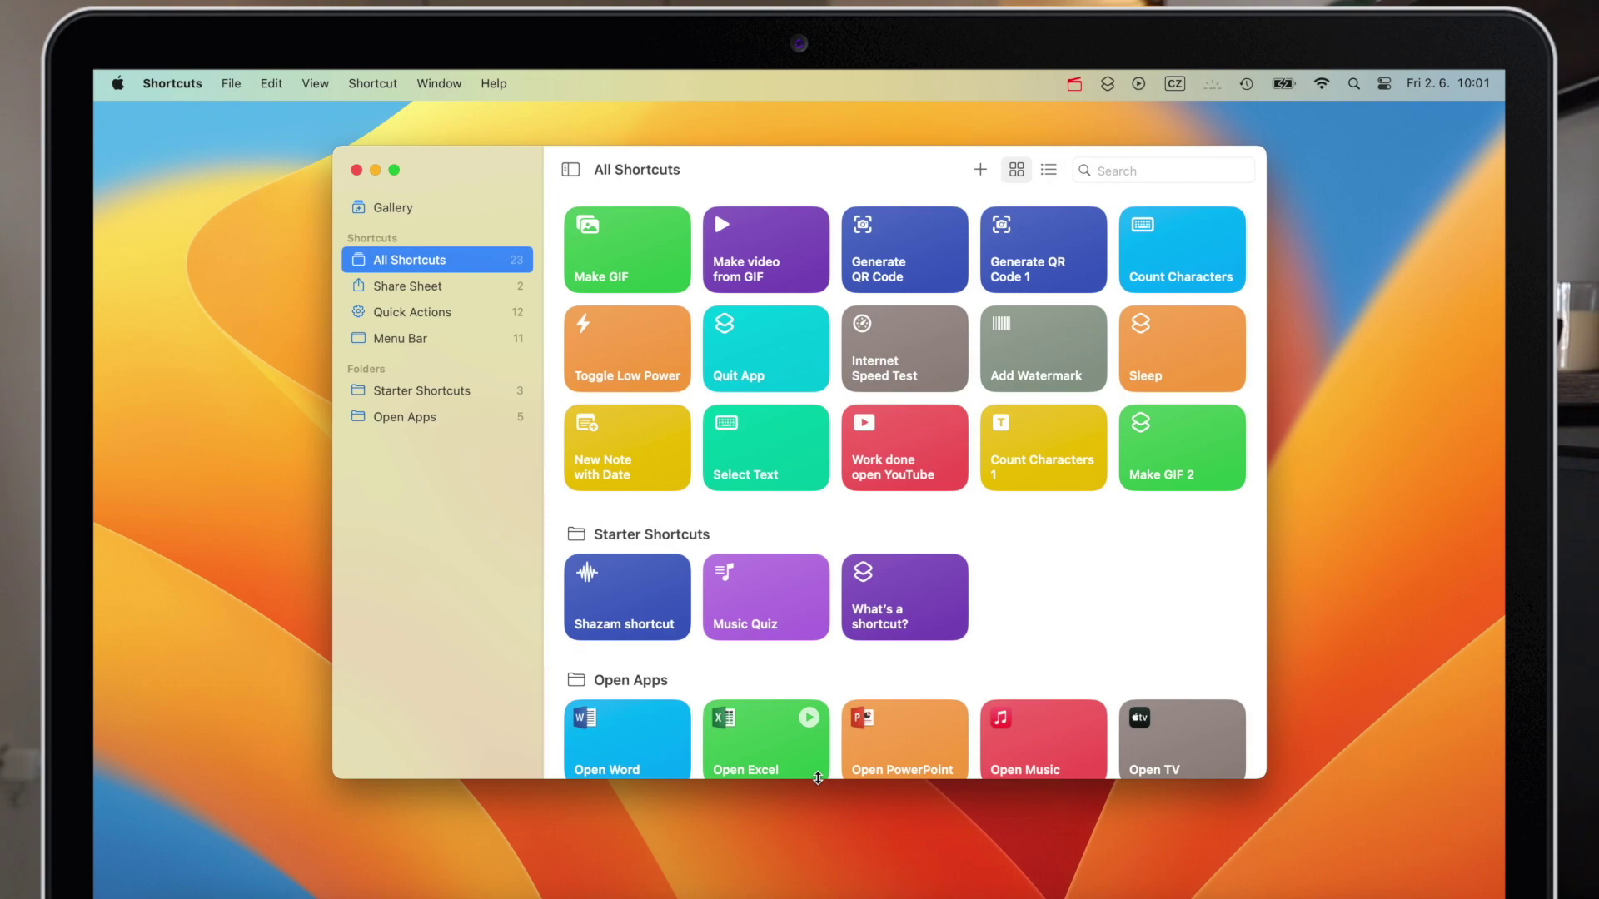
Inspect the Open Excel shortcut, which opens Microsoft Excel, then close its editor.
{"action": "scroll", "coordinate": [778, 646], "scroll_direction": "down", "scroll_amount": 2}
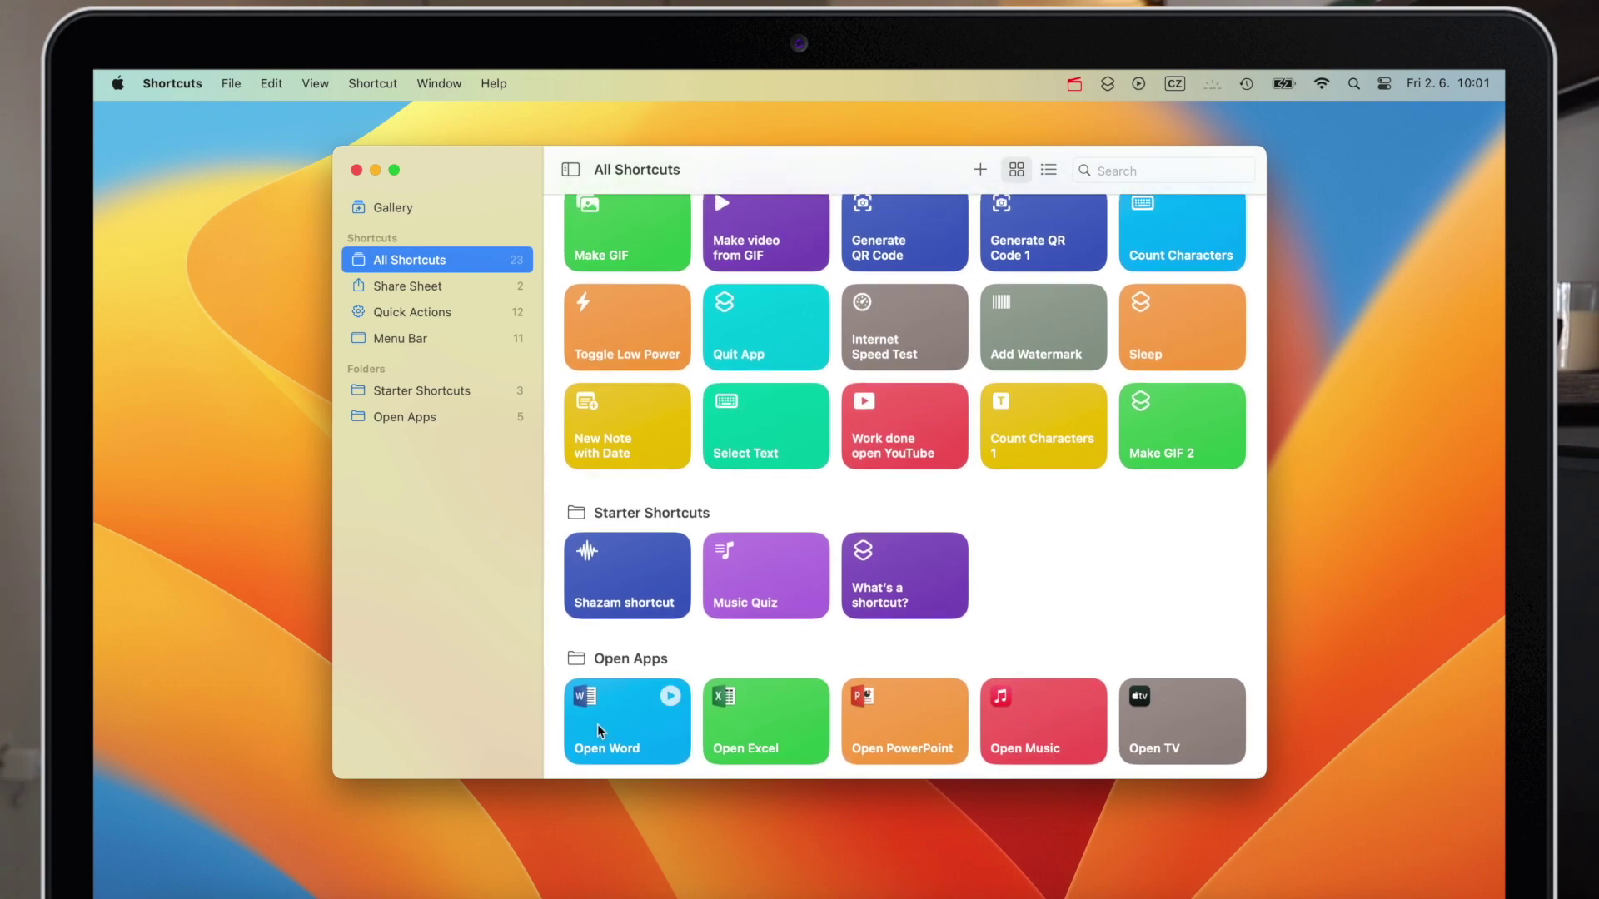
{"action": "left_click", "coordinate": [748, 729]}
{"action": "double_click", "coordinate": [750, 728]}
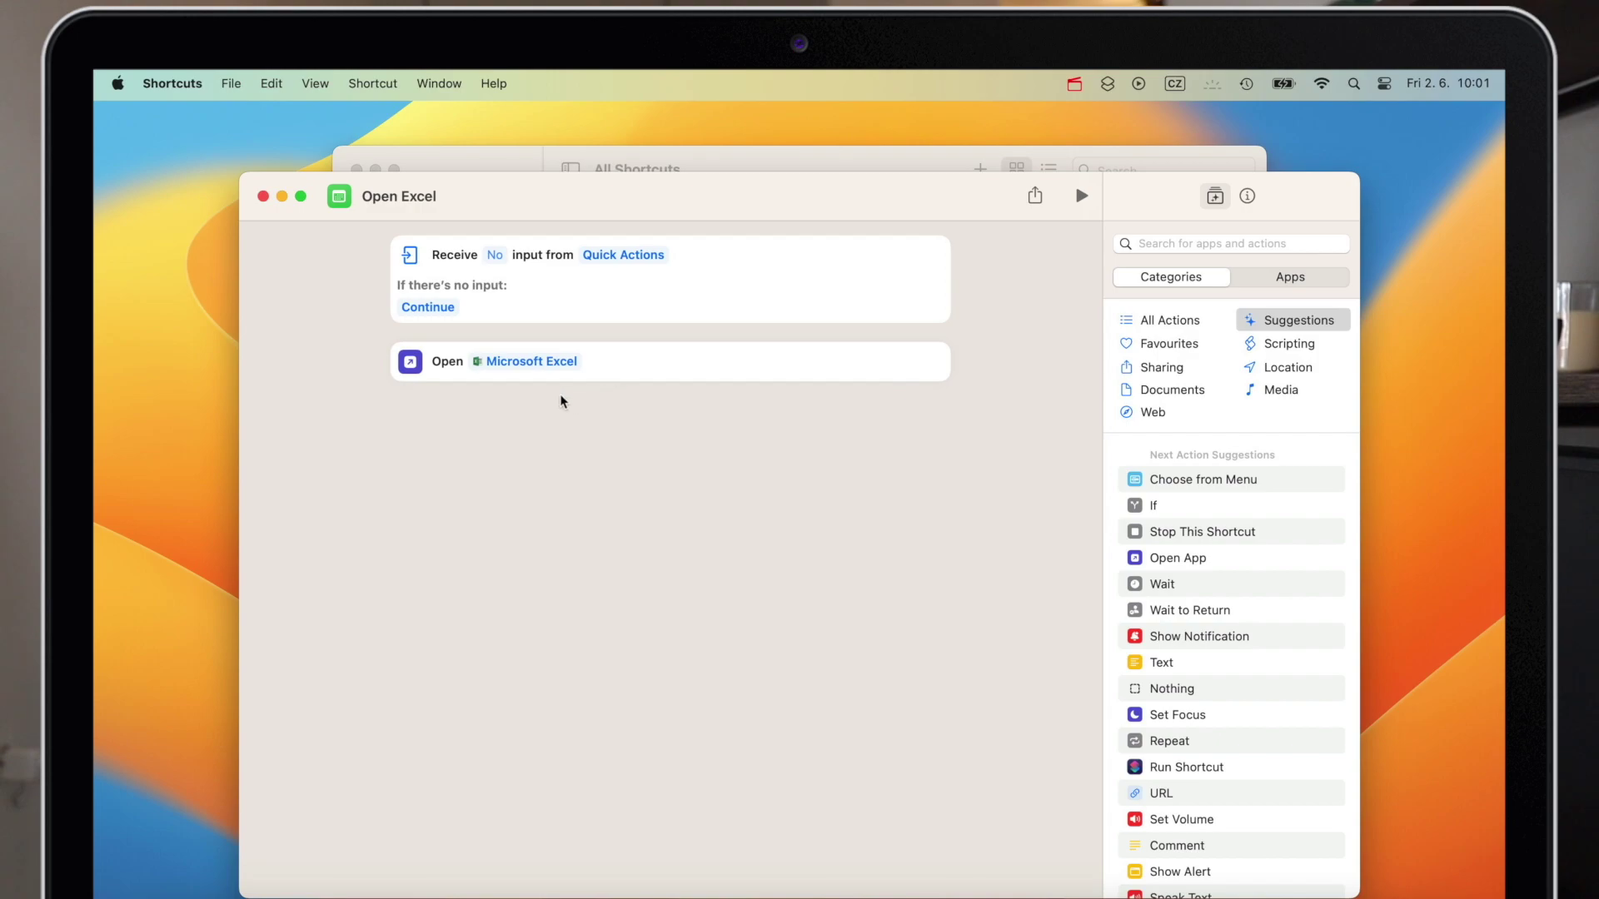
{"action": "left_click", "coordinate": [263, 197]}
Close the All Shortcuts window, then launch Word and Excel with Ctrl+Option+W and Ctrl+Option+E.
{"action": "left_click", "coordinate": [357, 170]}
{"action": "left_click", "coordinate": [459, 369]}
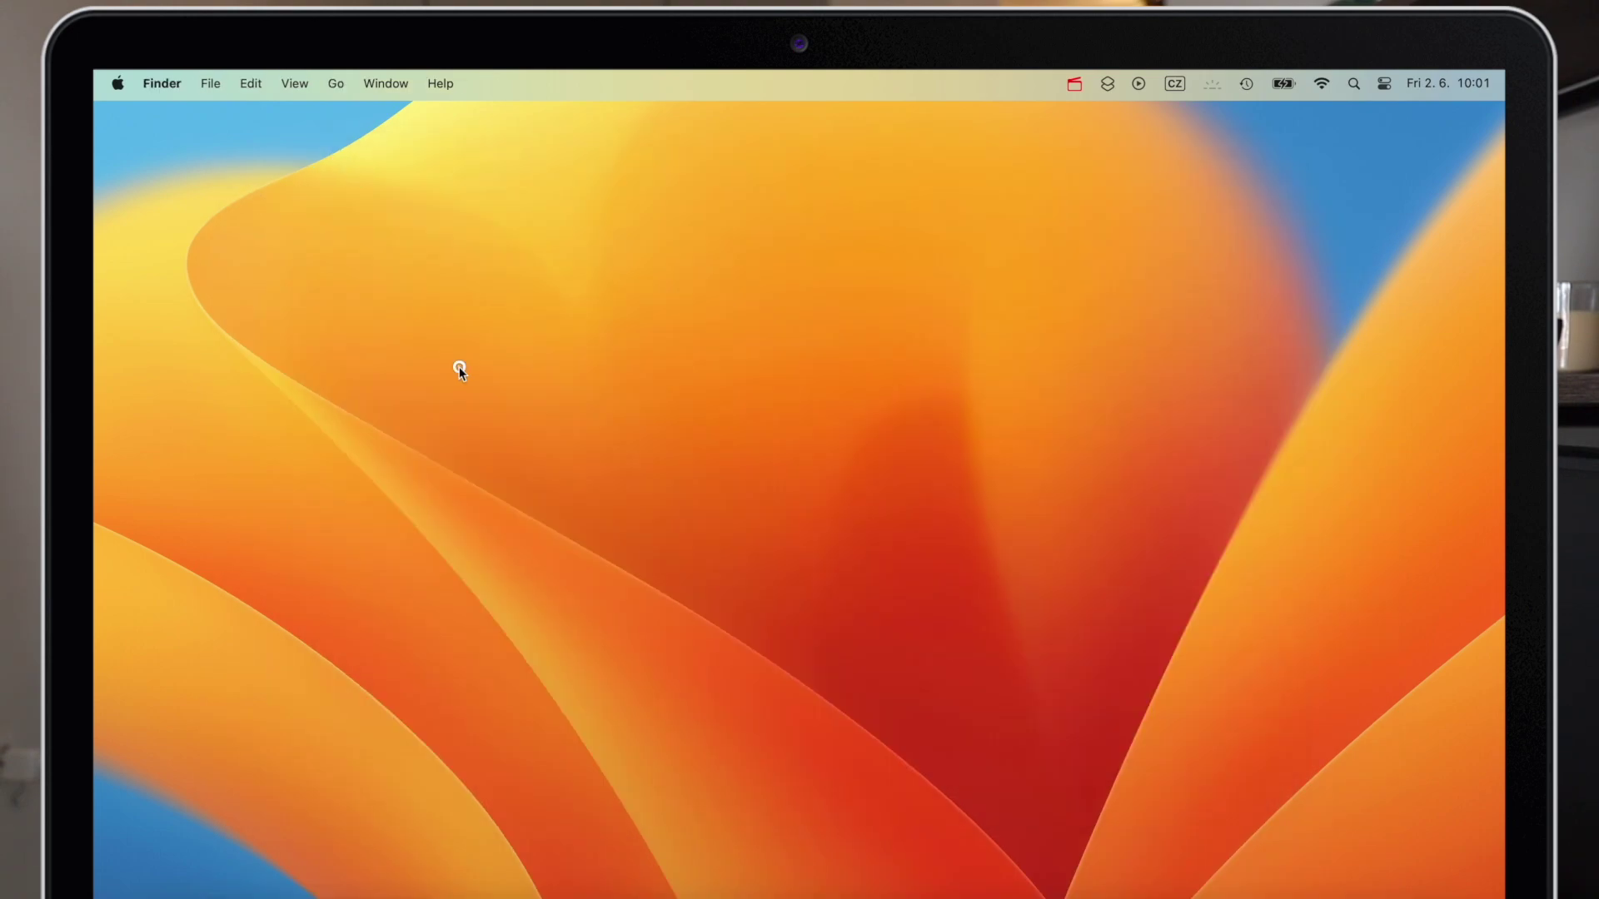
{"action": "key", "text": "ctrl+alt+w"}
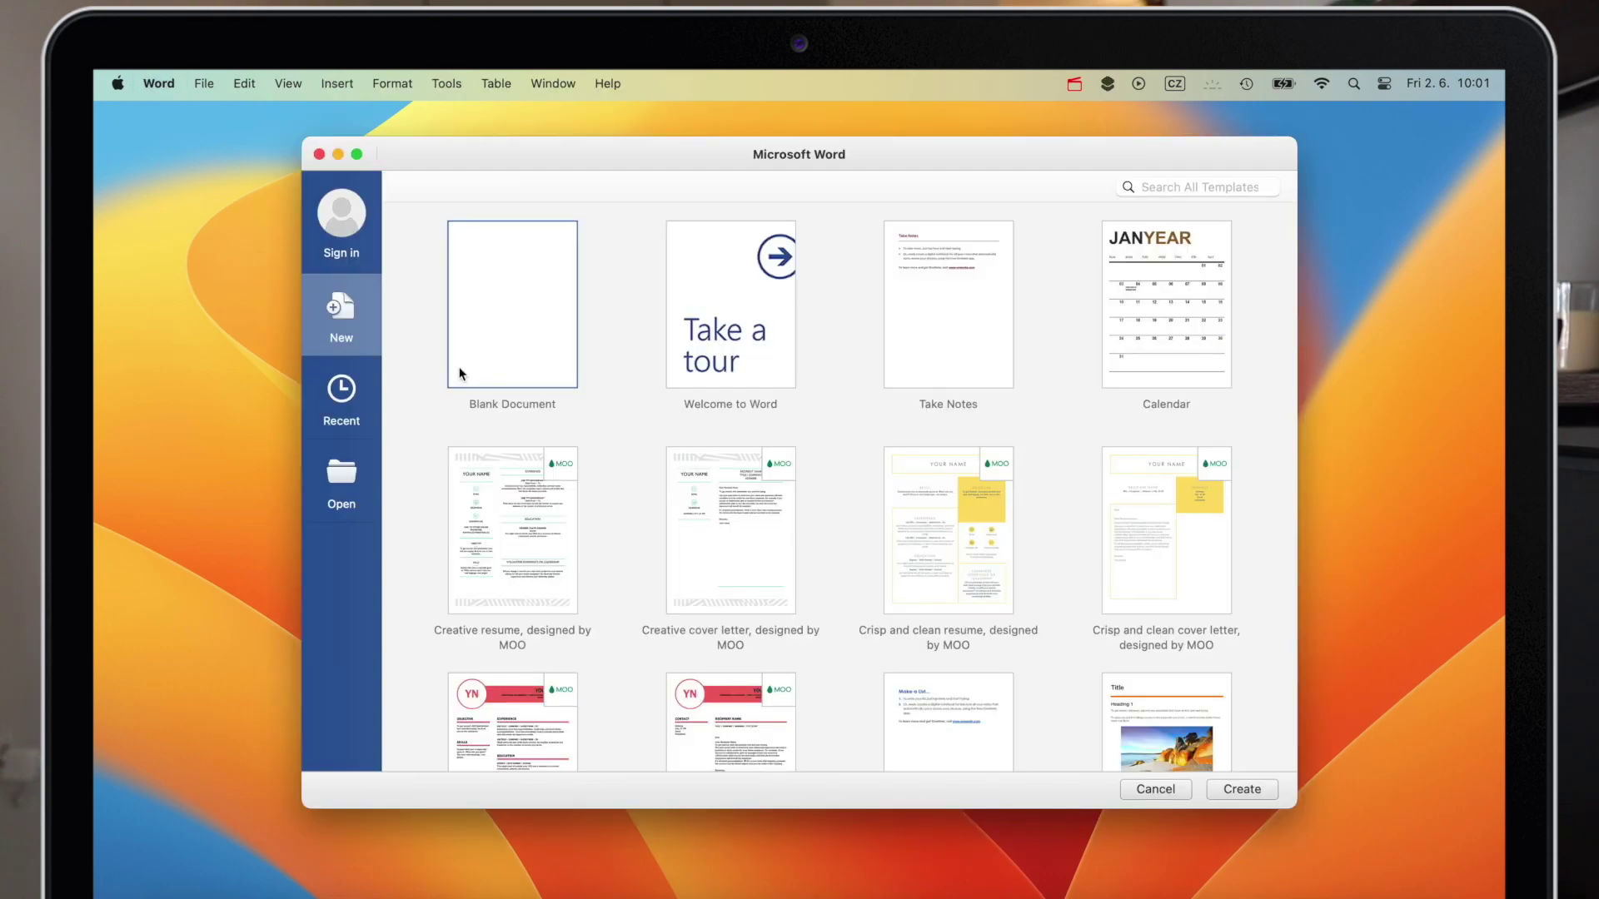
{"action": "key", "text": "ctrl+alt+e"}
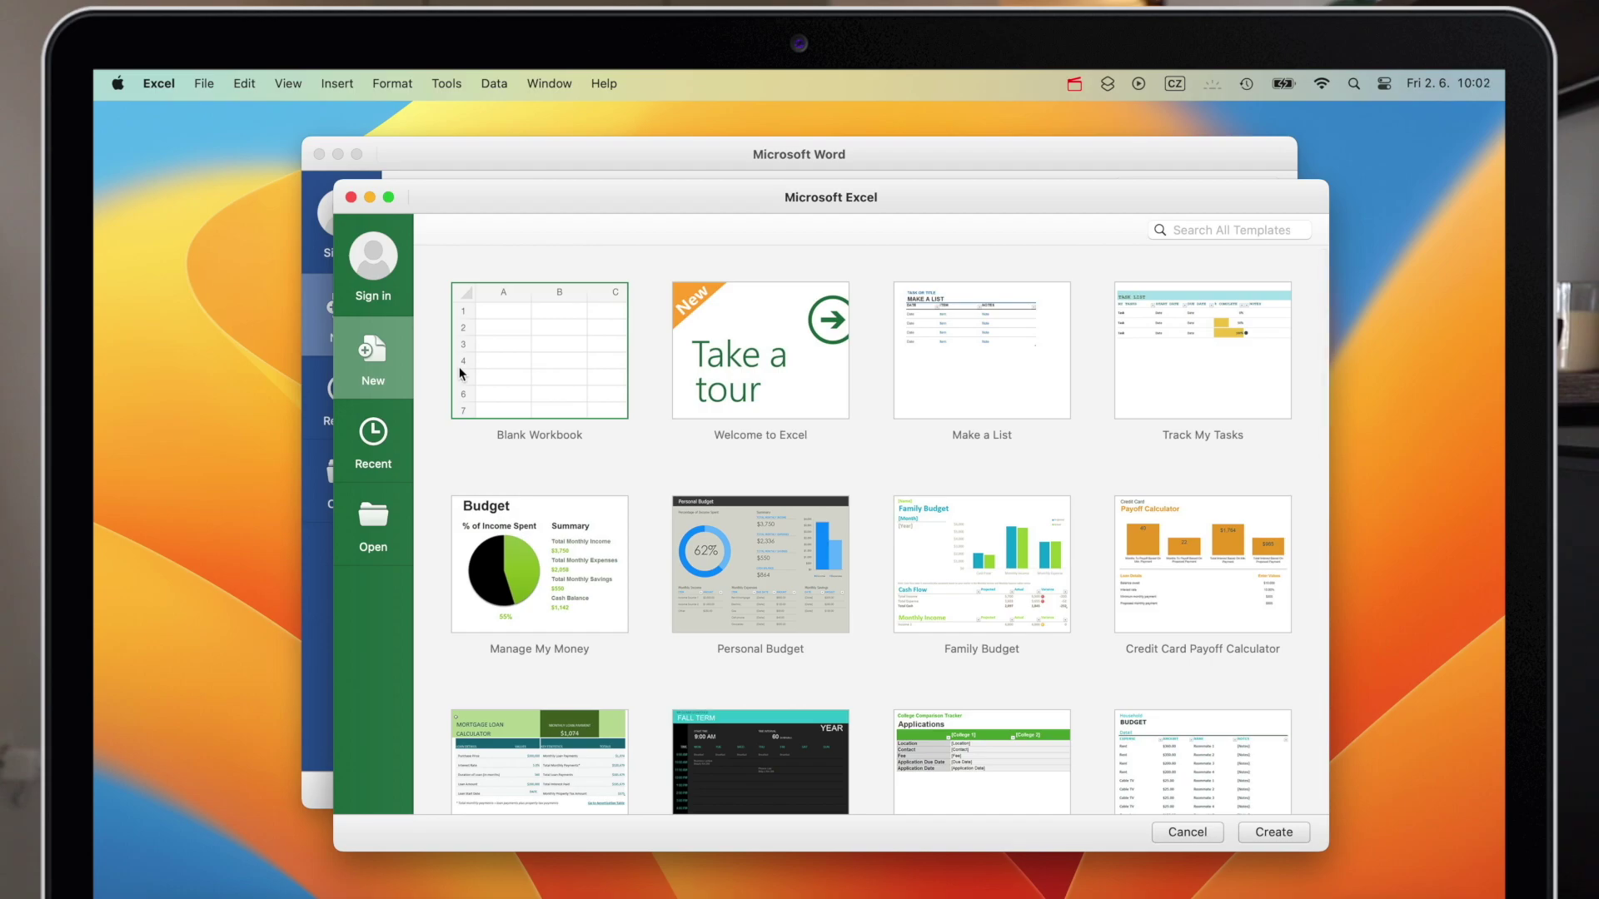
{"action": "left_click", "coordinate": [350, 197]}
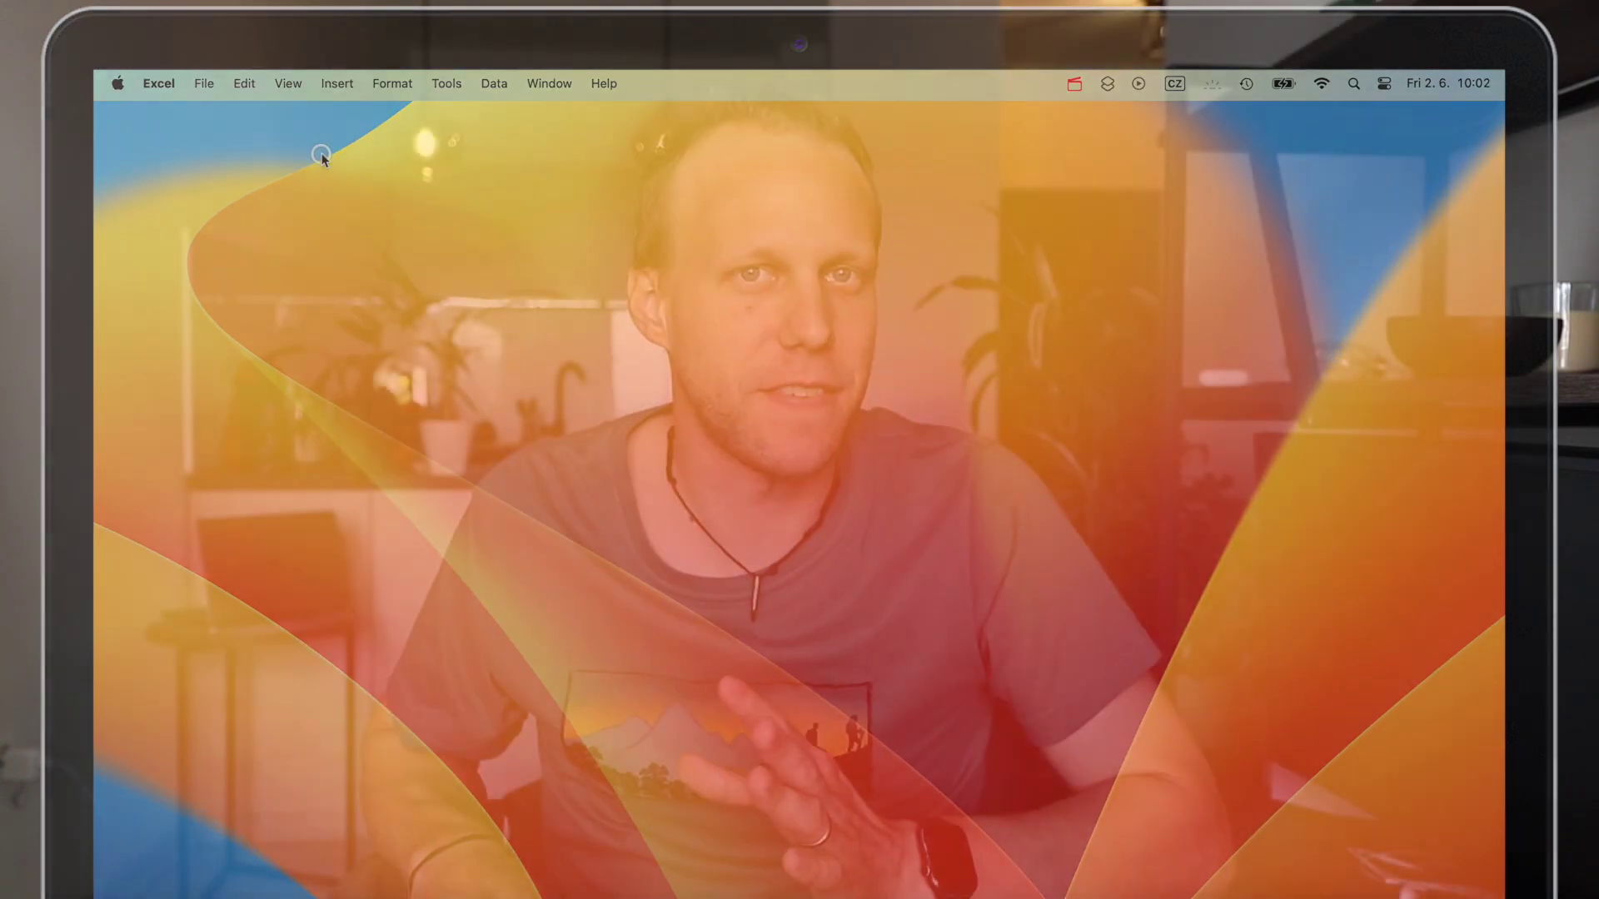